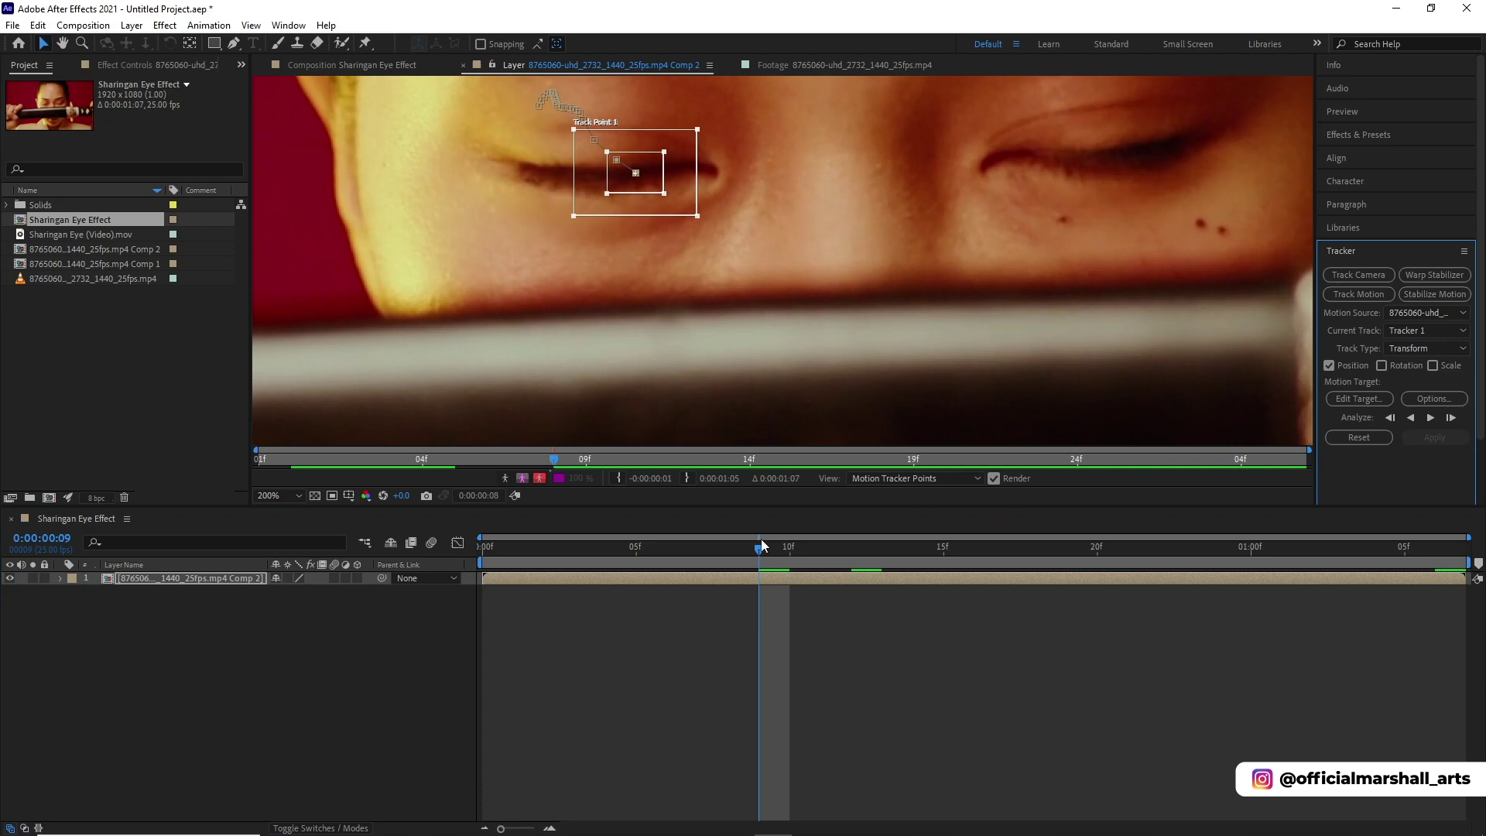
Reposition the track point over the closed eye at frame 9 and add a null object to the composition.
{"action": "mouse_move", "coordinate": [757, 550]}
{"action": "left_mouse_down"}
{"action": "mouse_move", "coordinate": [825, 559]}
{"action": "mouse_move", "coordinate": [759, 567]}
{"action": "left_mouse_up"}
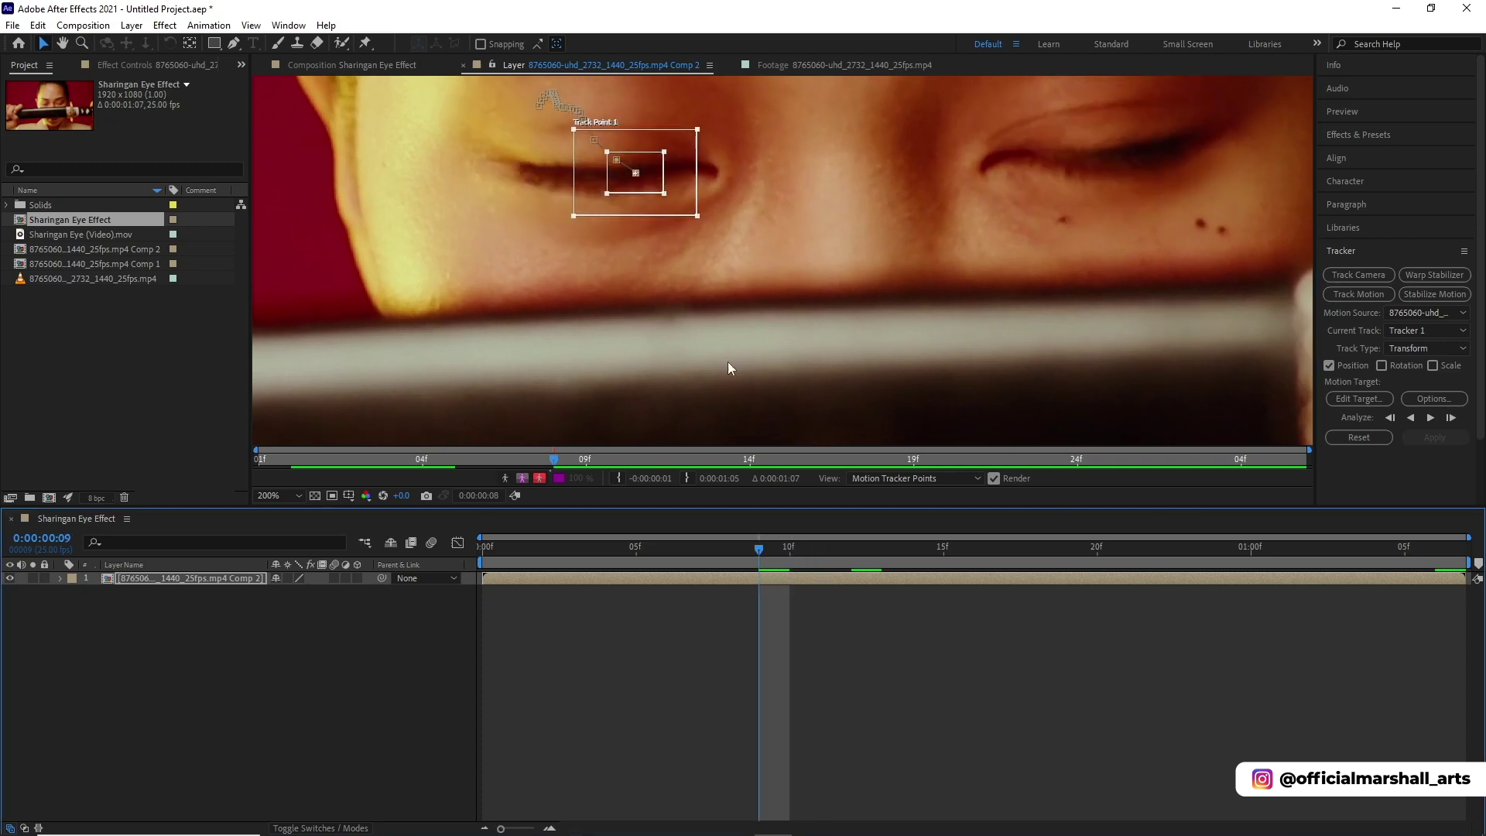
{"action": "left_click_drag", "start_coordinate": [685, 197], "coordinate": [666, 195]}
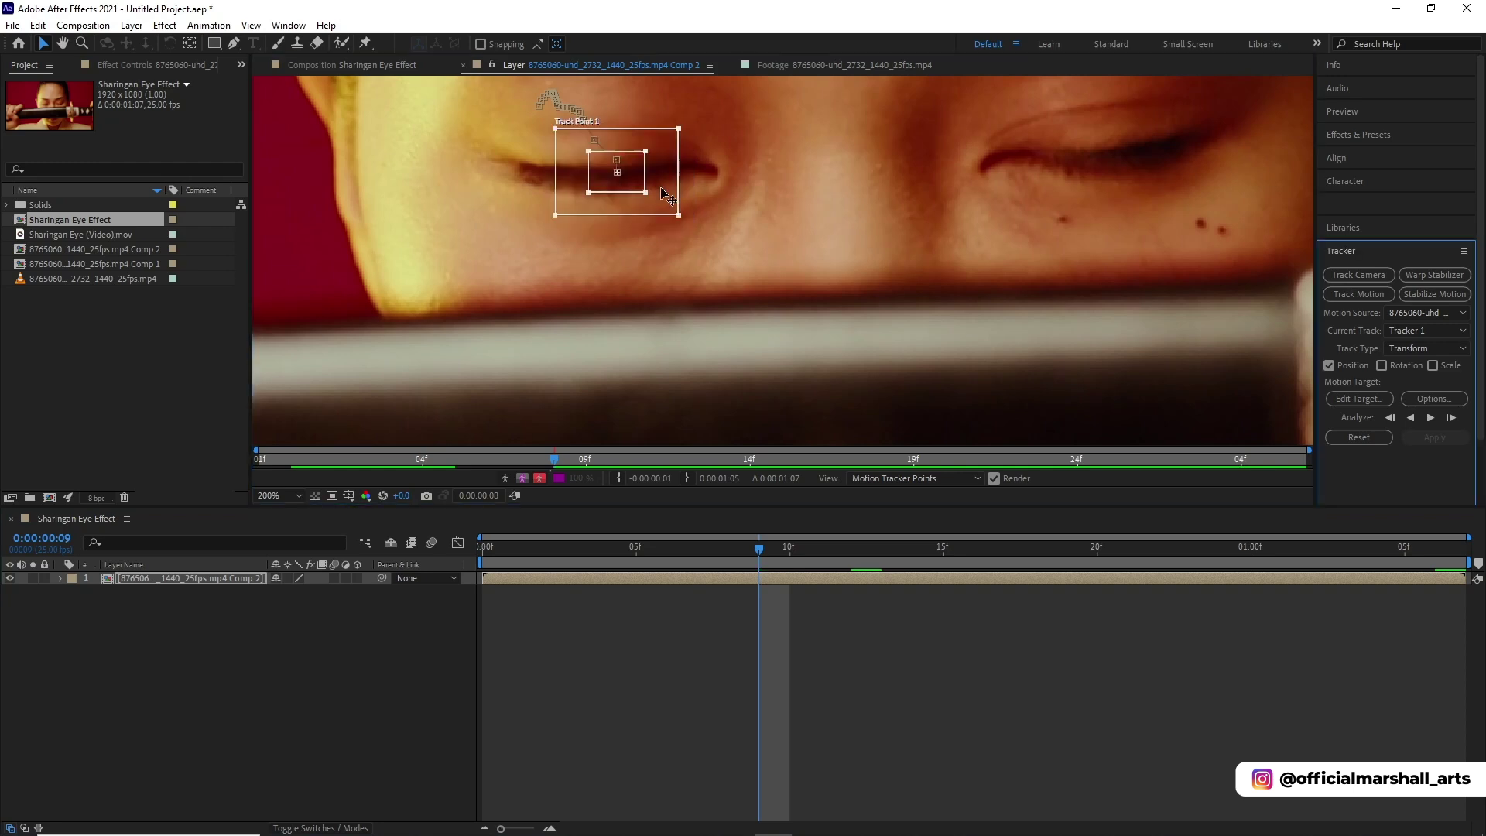
{"action": "left_click", "coordinate": [524, 650]}
{"action": "right_click", "coordinate": [443, 633]}
{"action": "mouse_move", "coordinate": [496, 637]}
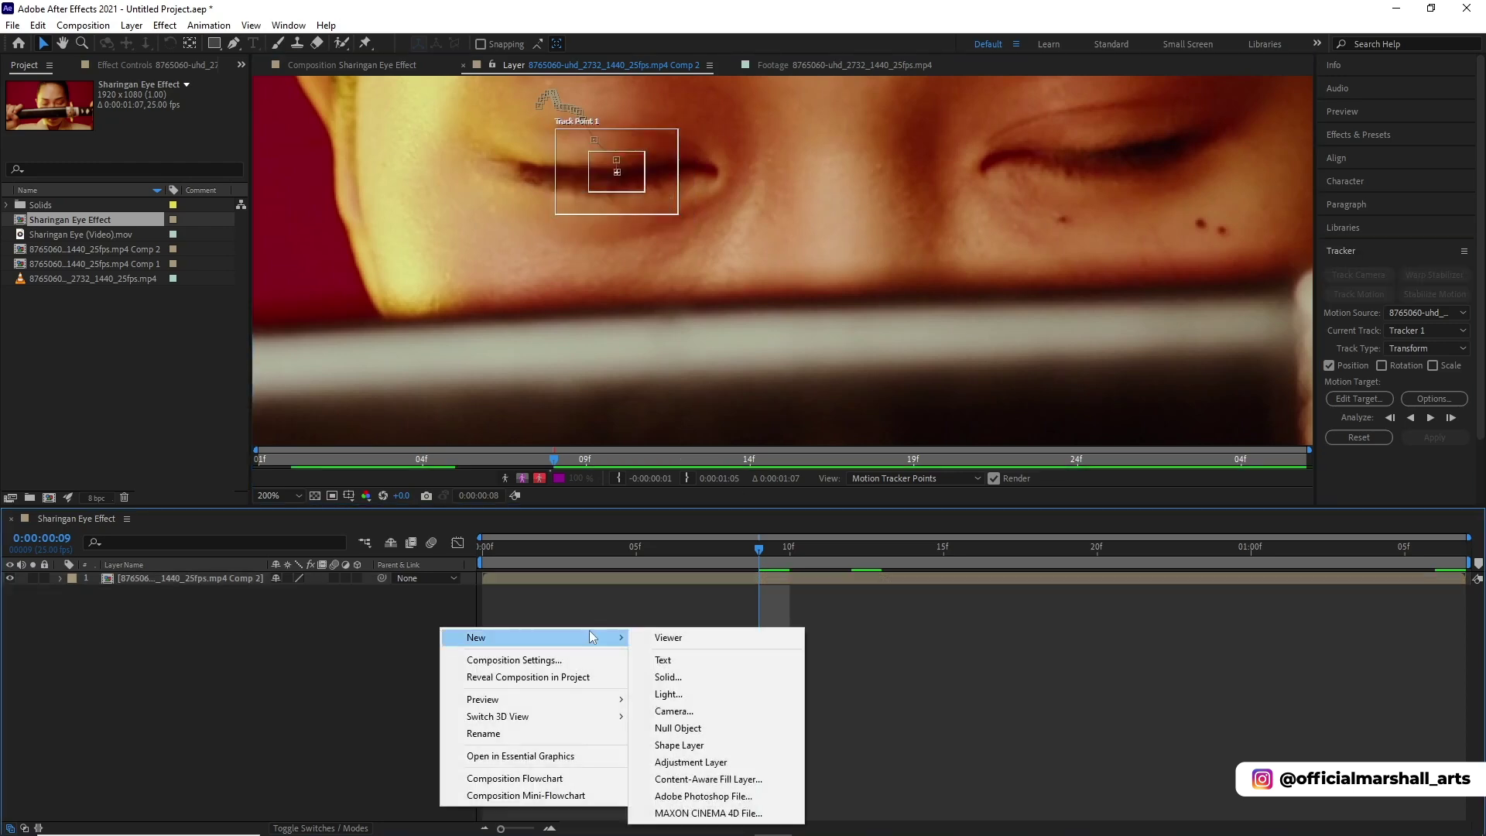
{"action": "left_click", "coordinate": [676, 726]}
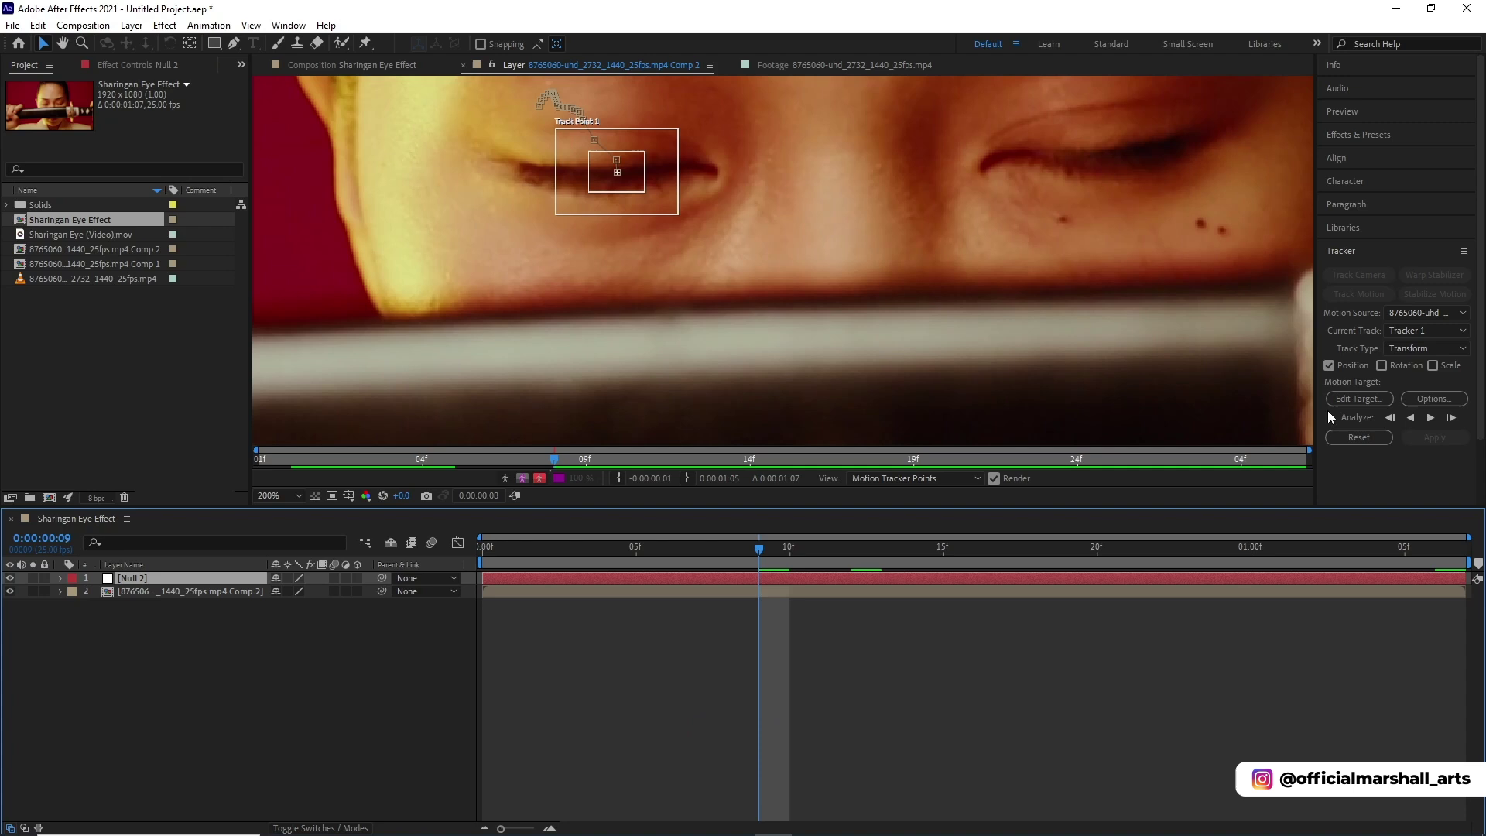
Set the motion target of Tracker 1 on the video layer to the Null 2 layer.
{"action": "left_click", "coordinate": [1105, 589]}
{"action": "left_click", "coordinate": [1355, 399]}
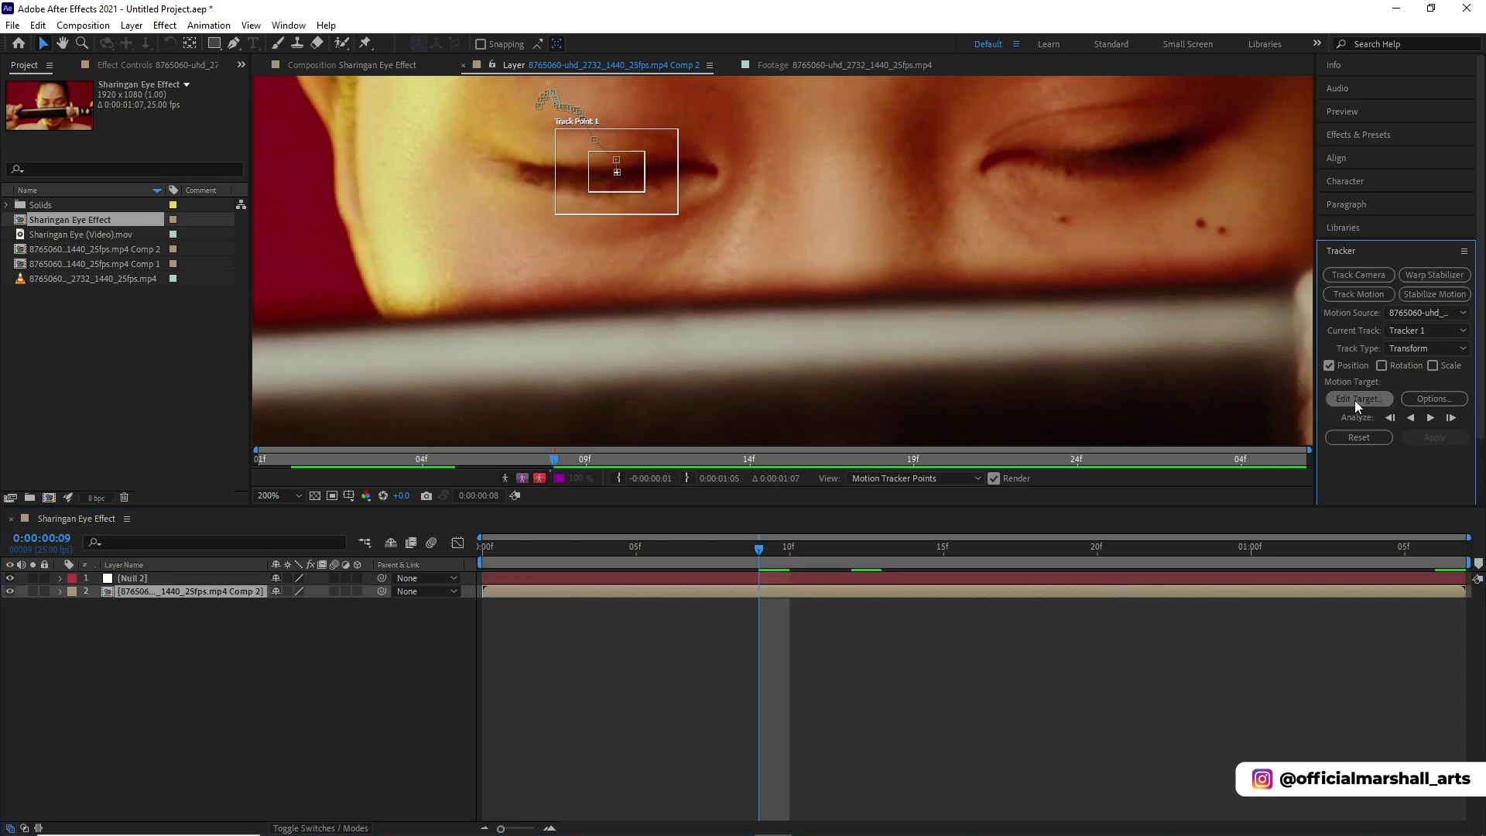
{"action": "left_click", "coordinate": [774, 405]}
{"action": "left_click", "coordinate": [760, 421]}
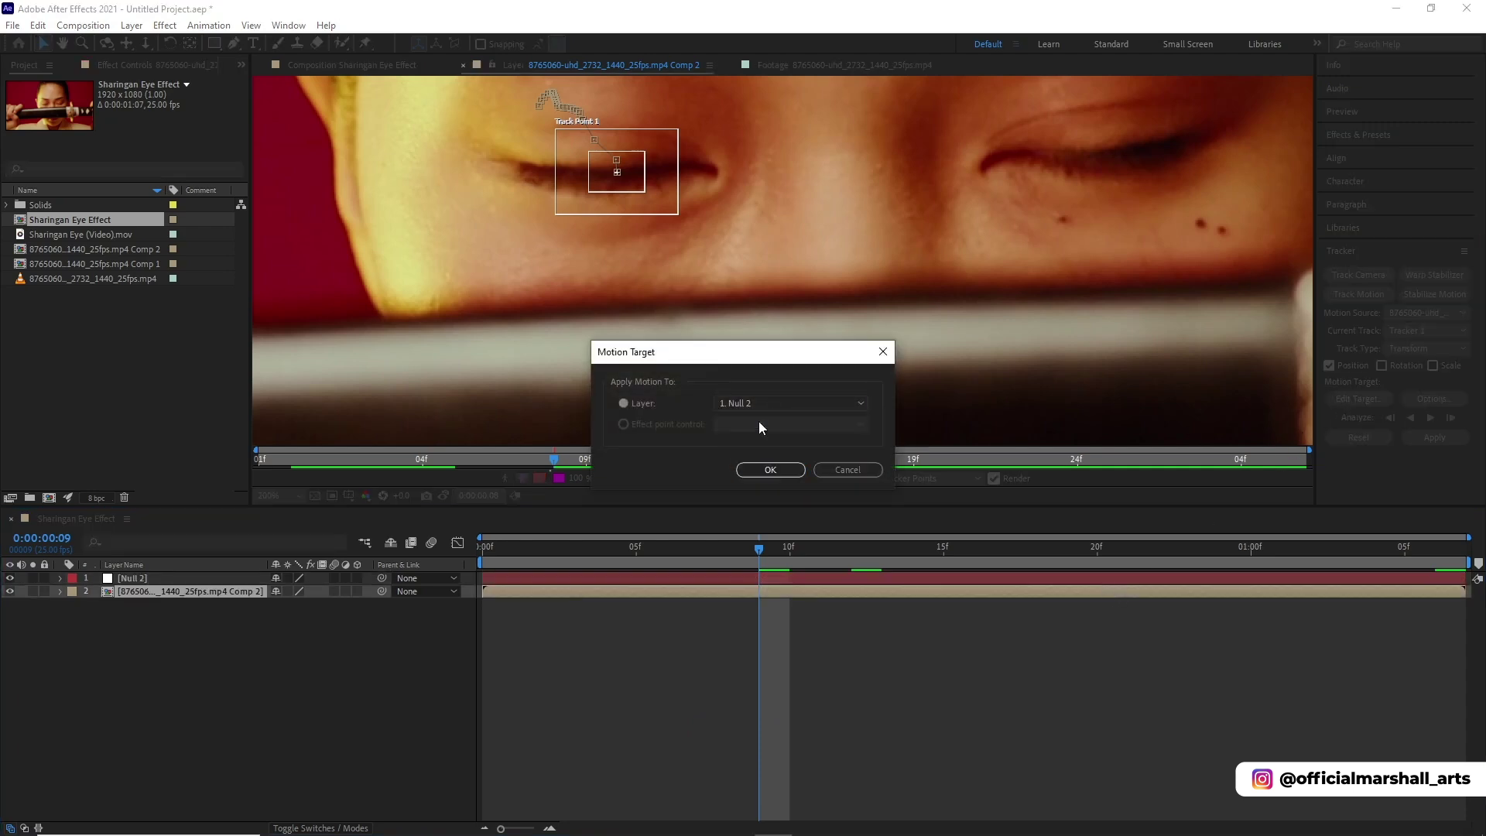
{"action": "left_click", "coordinate": [772, 470]}
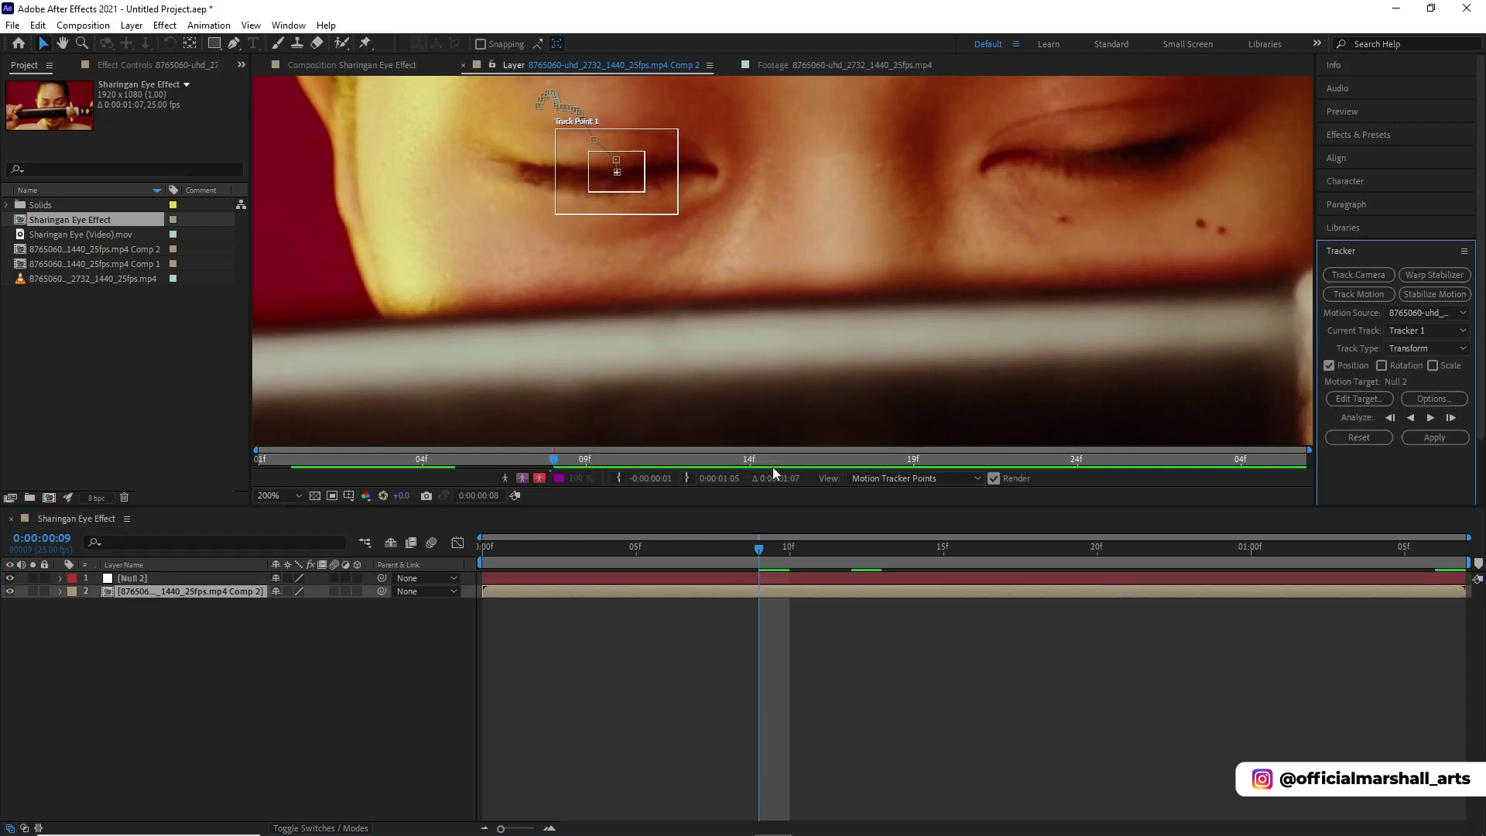
Apply the tracked motion to the null in the X and Y dimensions.
{"action": "left_click", "coordinate": [1434, 438]}
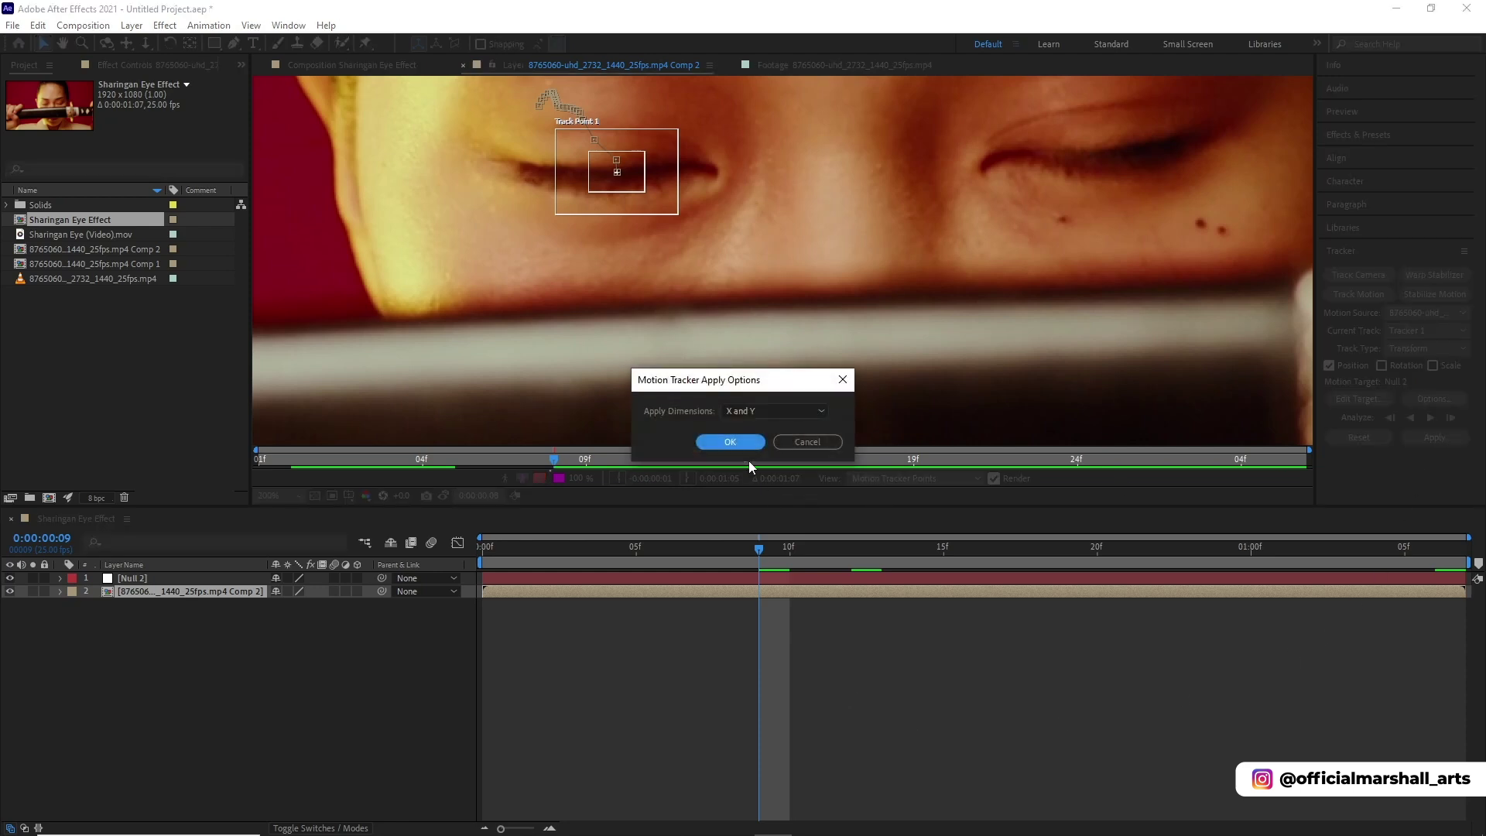
{"action": "left_click", "coordinate": [762, 410]}
{"action": "left_click", "coordinate": [743, 424]}
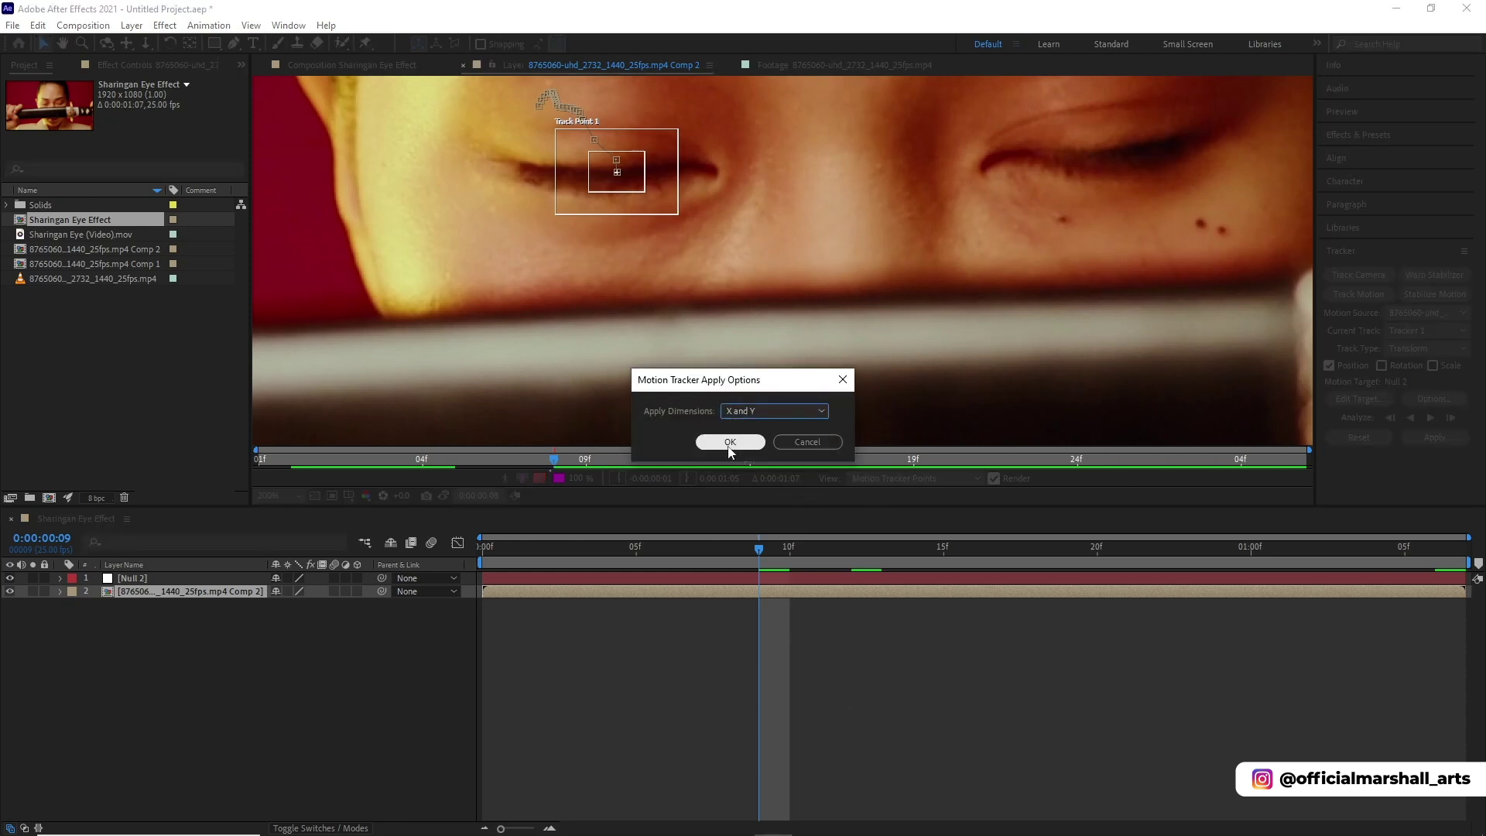
{"action": "left_click", "coordinate": [730, 442]}
Rename the tracked null layer as Left Eye.
{"action": "left_click", "coordinate": [723, 581]}
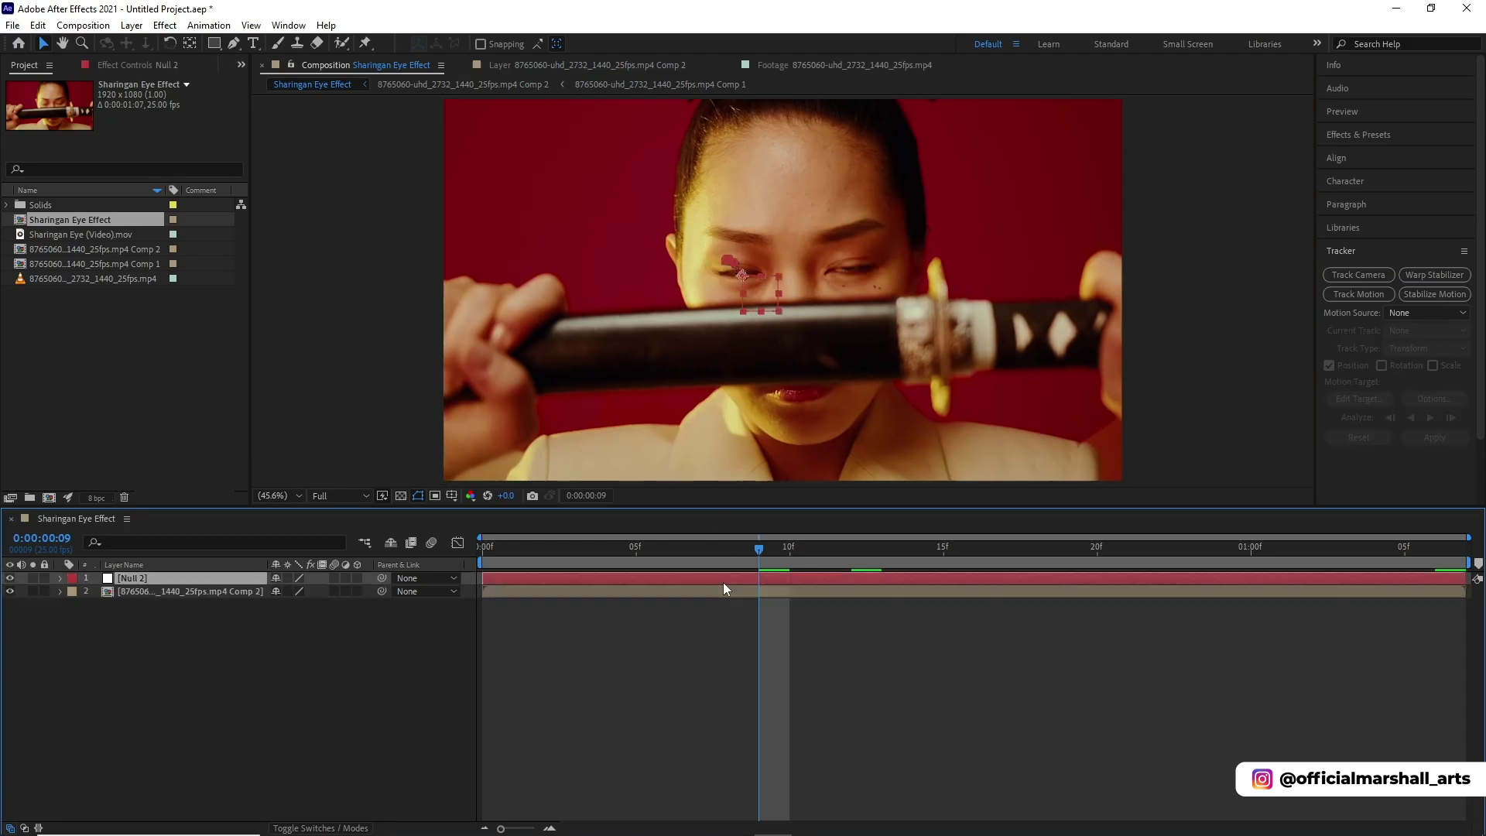
{"action": "key", "text": "u"}
{"action": "left_click_drag", "start_coordinate": [760, 546], "coordinate": [761, 588]}
{"action": "left_click", "coordinate": [60, 578]}
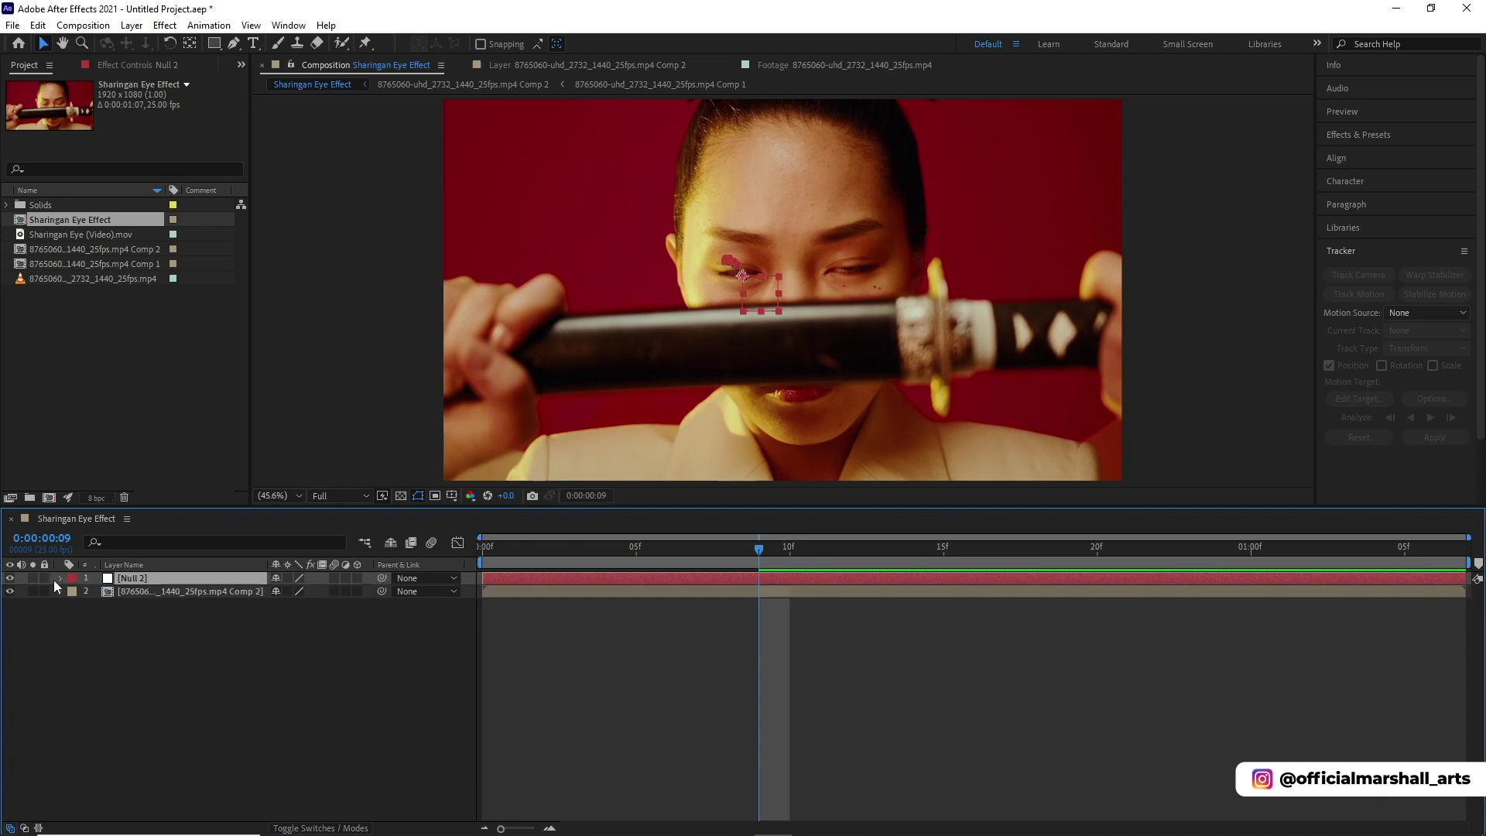
{"action": "key", "text": "Return"}
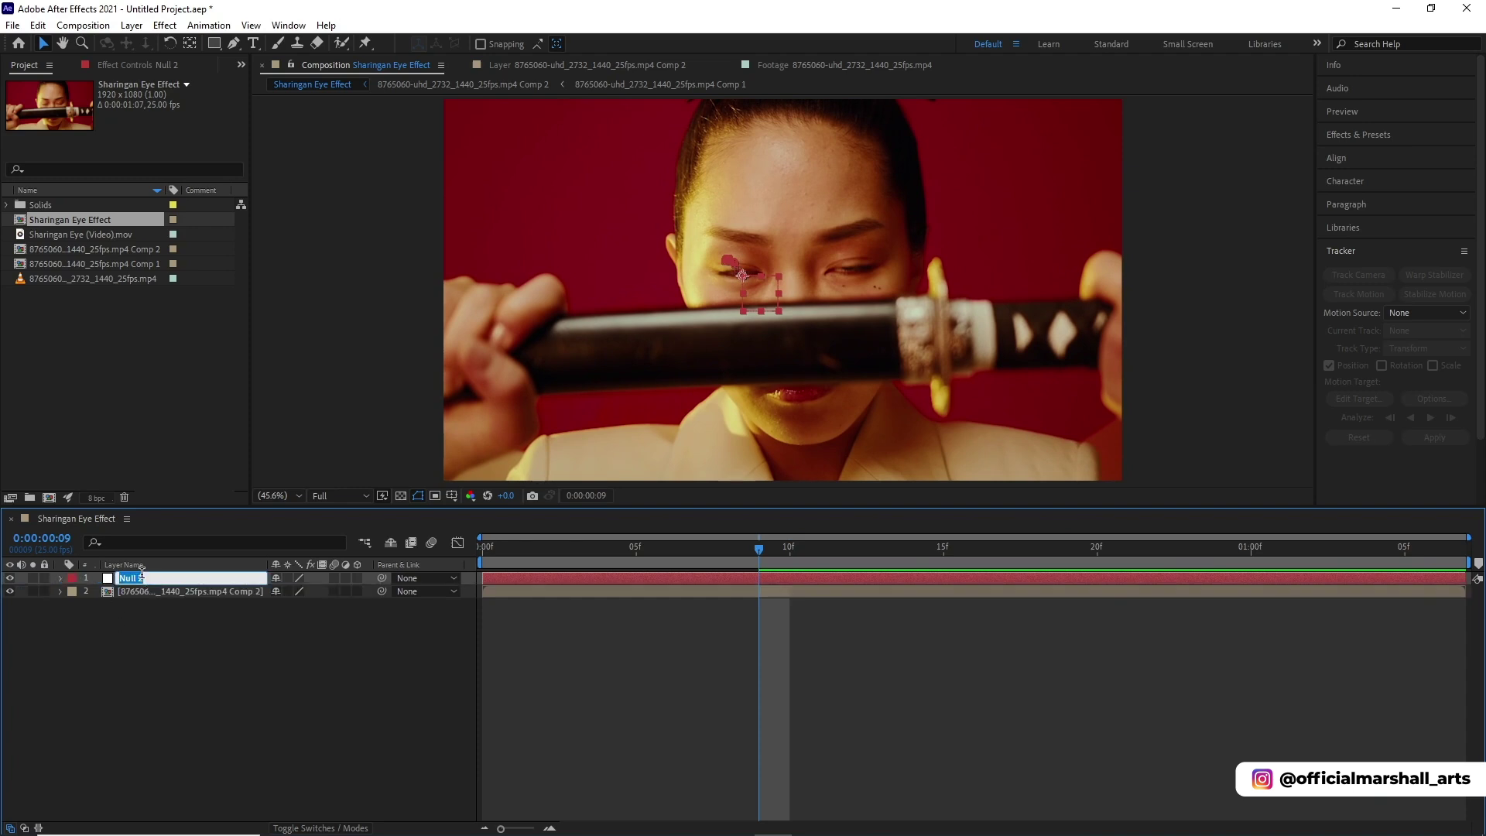
{"action": "type", "text": "Left Eye"}
{"action": "left_click", "coordinate": [201, 675]}
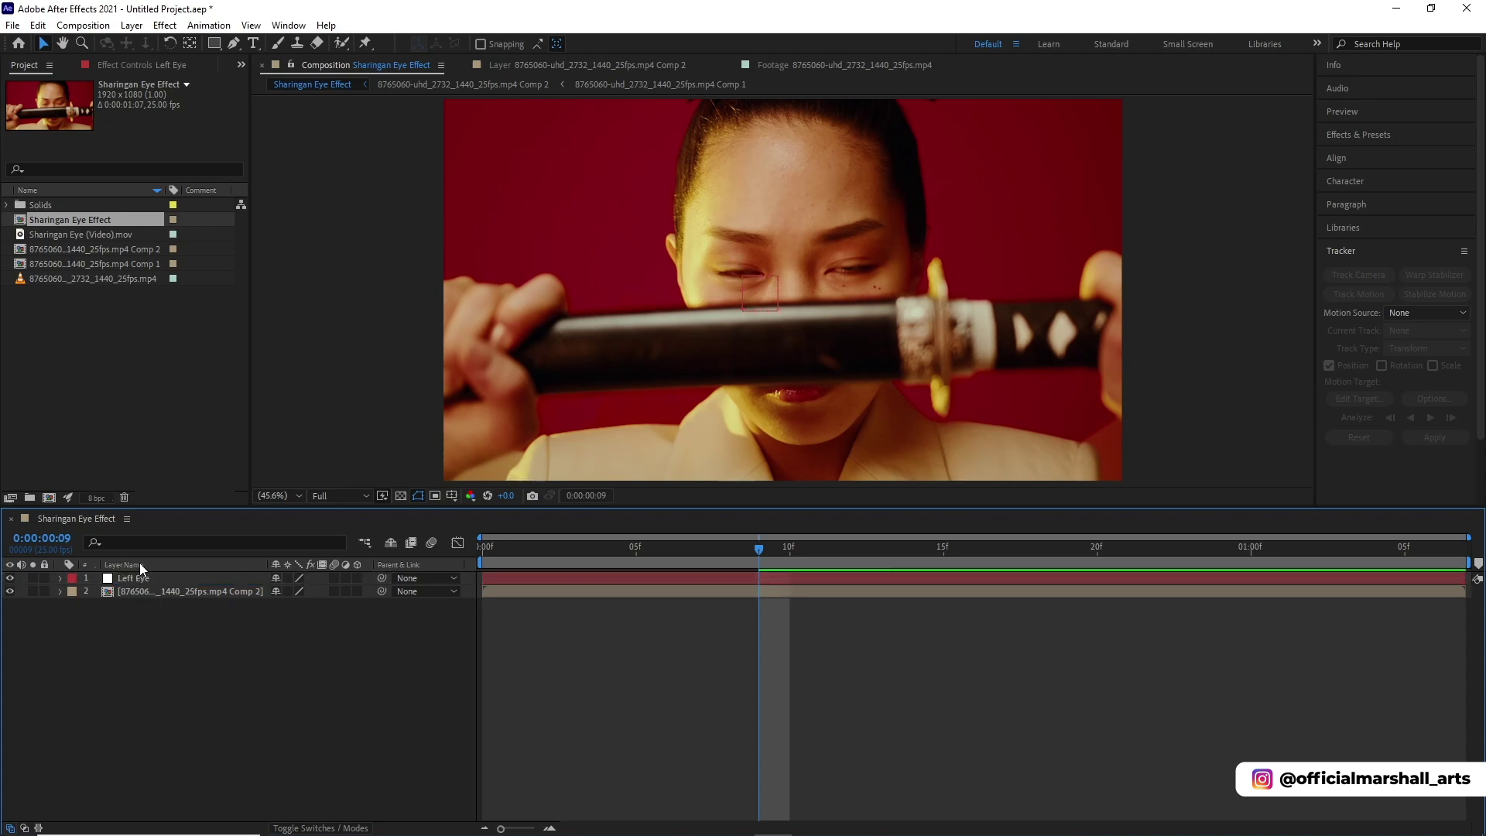
Create a white (FFFFFF) solid layer at 1920 x 1080 px named Eye Matte.
{"action": "left_click", "coordinate": [145, 591]}
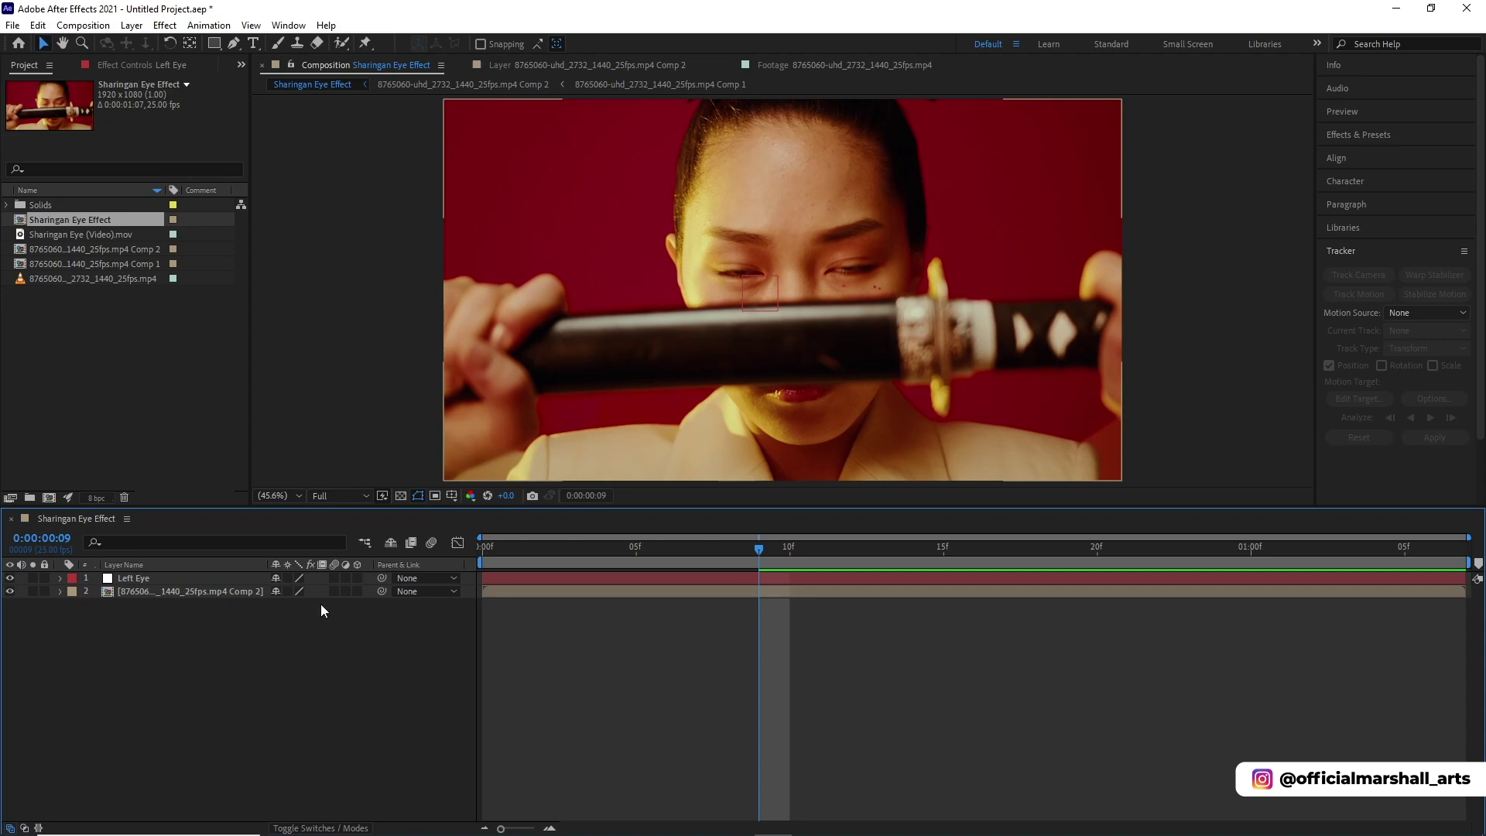
{"action": "right_click", "coordinate": [432, 627]}
{"action": "mouse_move", "coordinate": [462, 641]}
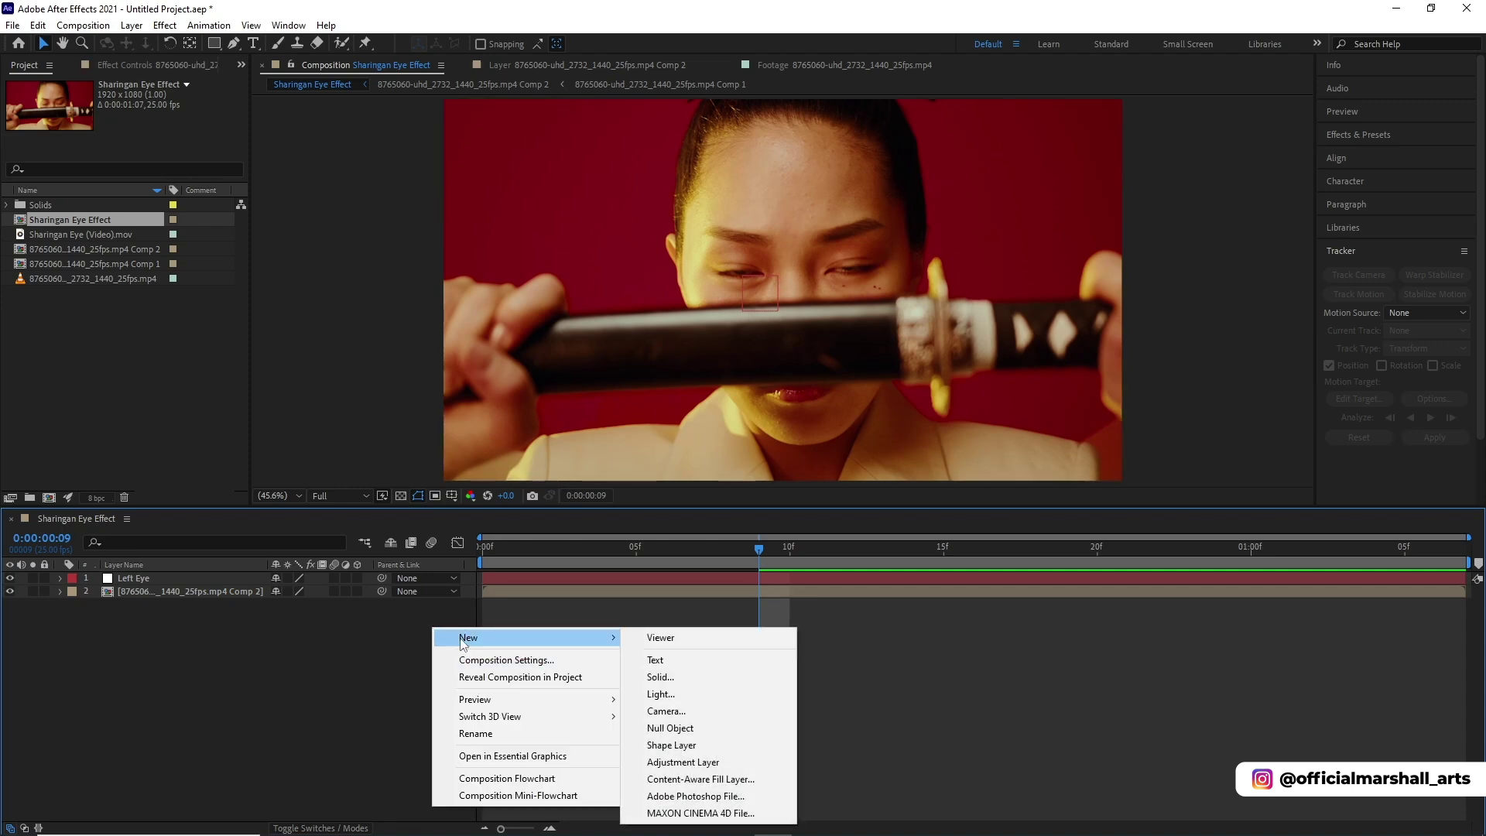
{"action": "left_click", "coordinate": [664, 676]}
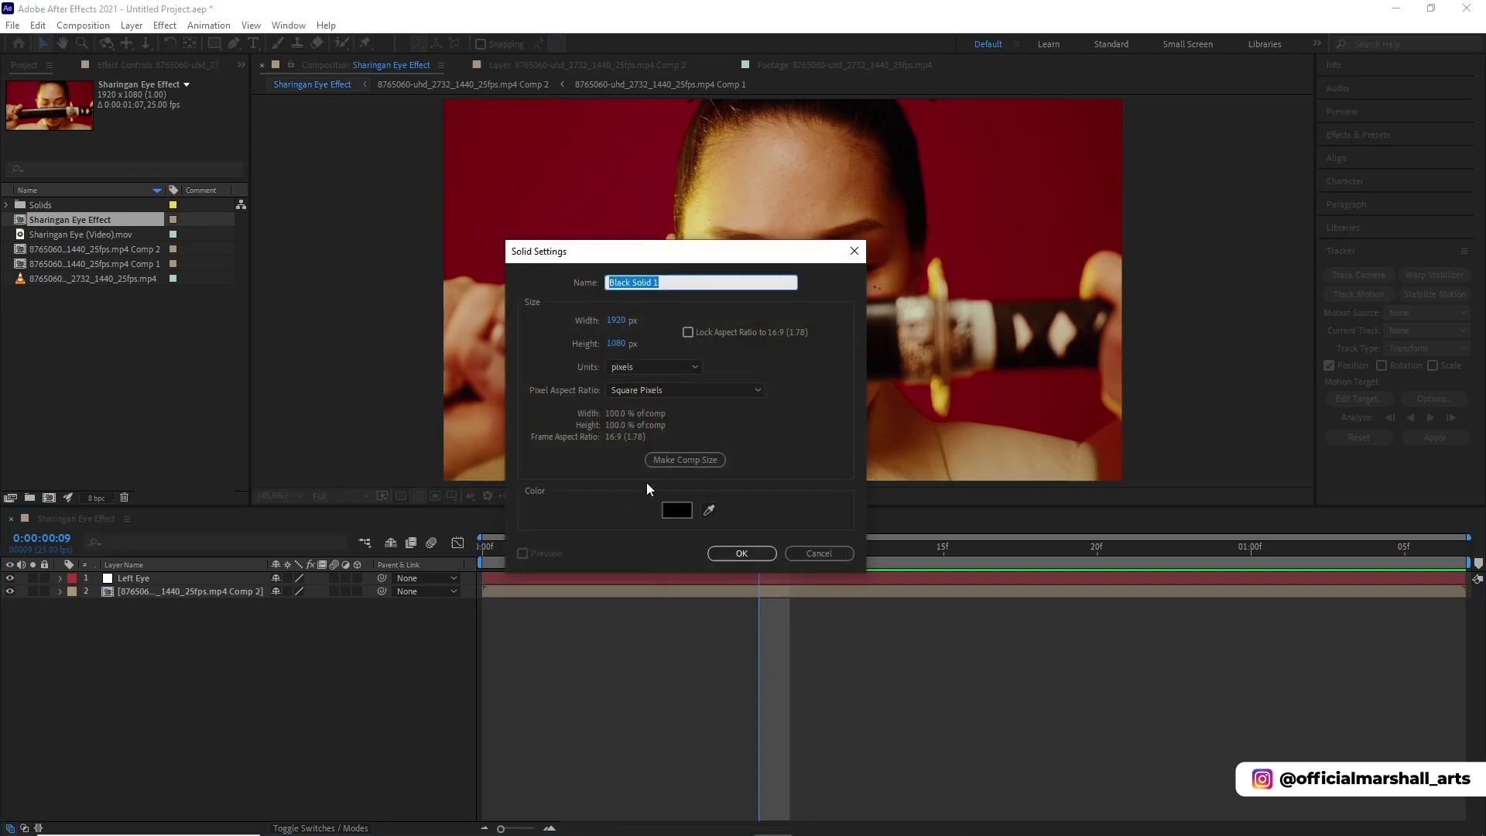
{"action": "left_click", "coordinate": [670, 509]}
{"action": "left_click_drag", "start_coordinate": [157, 363], "coordinate": [40, 242]}
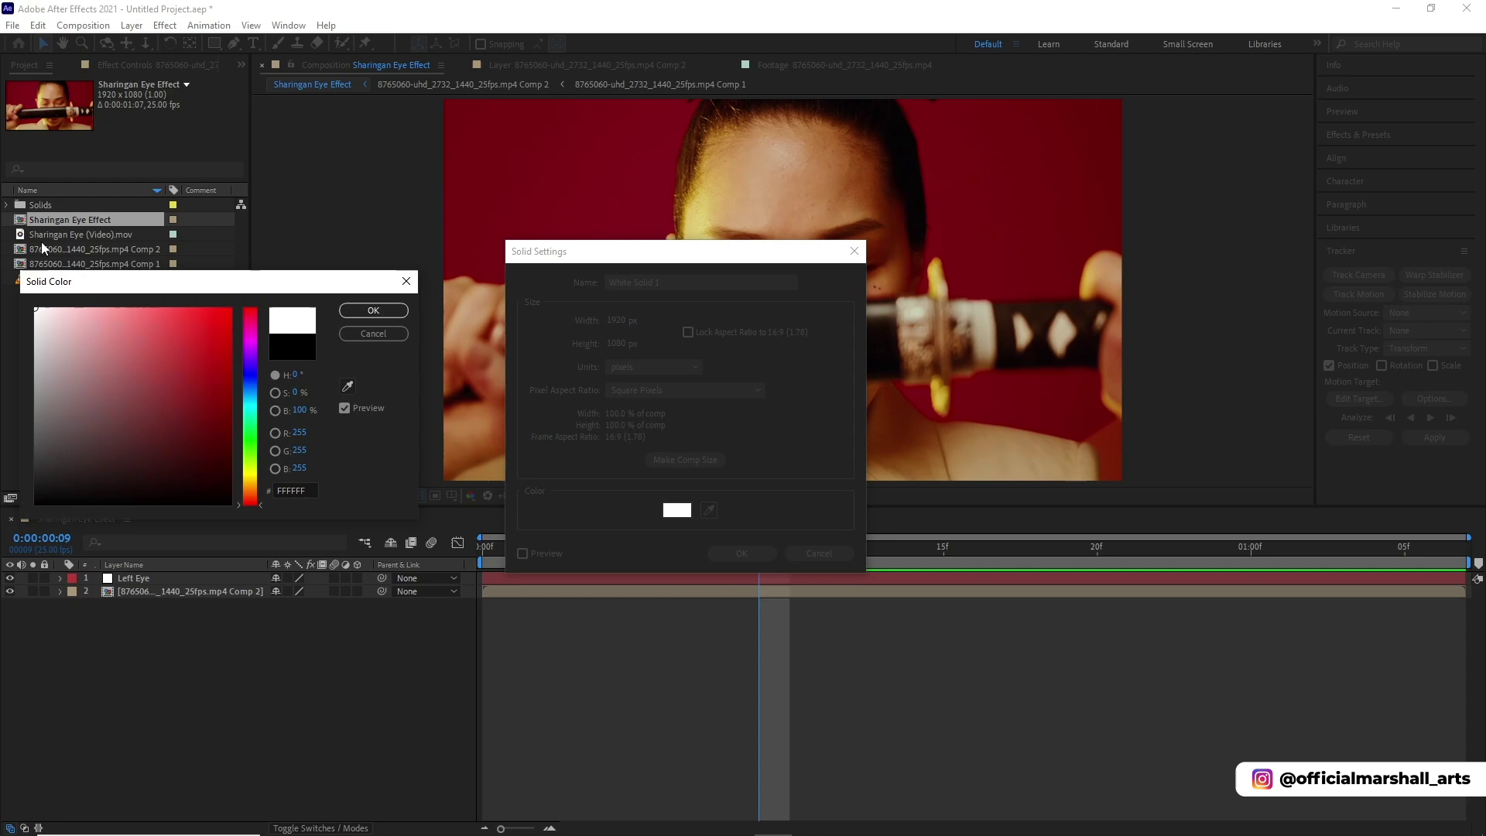
{"action": "left_click", "coordinate": [350, 312]}
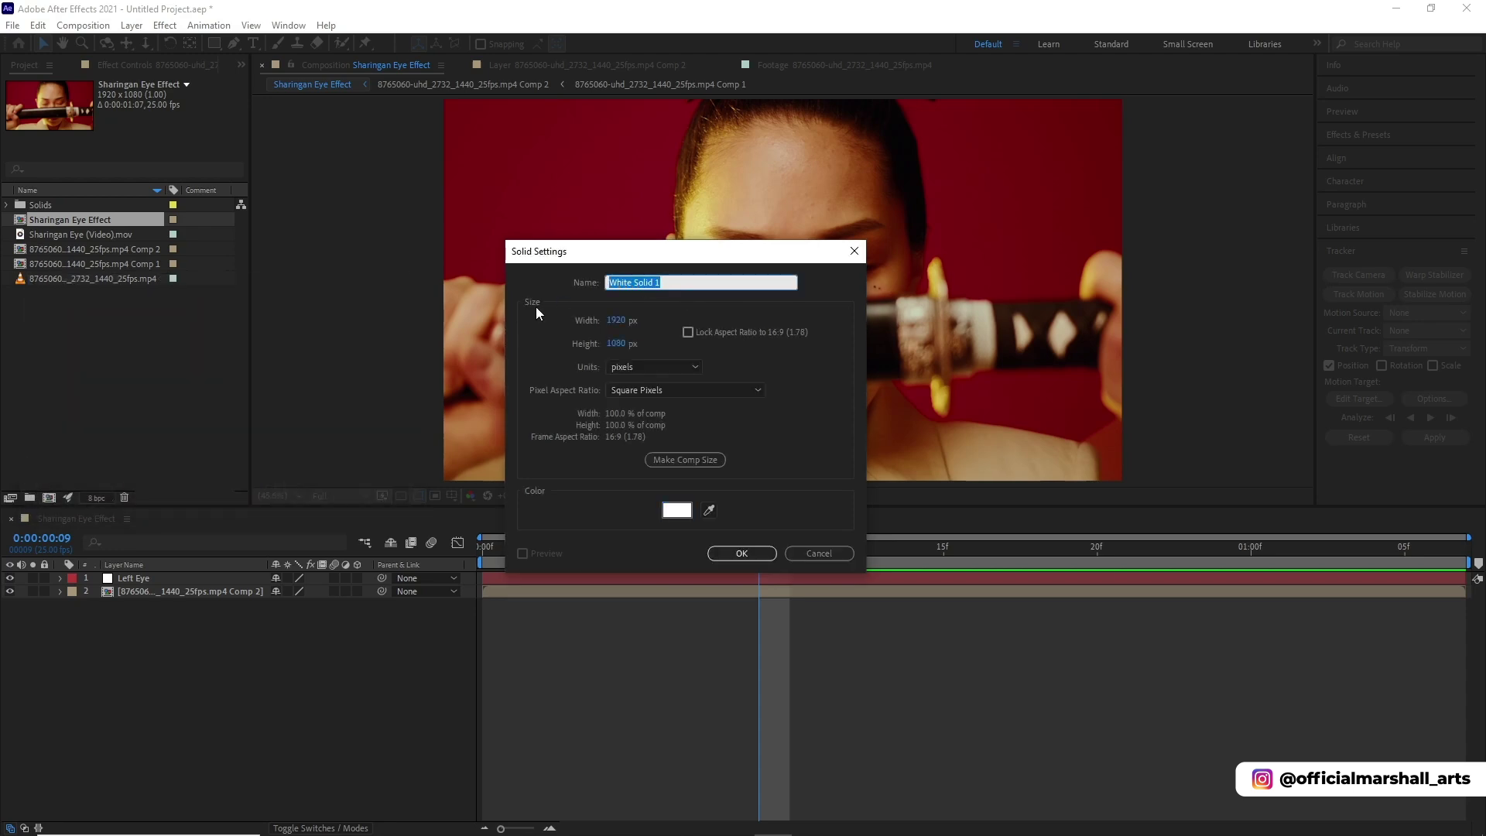
{"action": "type", "text": "Eye Matte"}
{"action": "key", "text": "Return"}
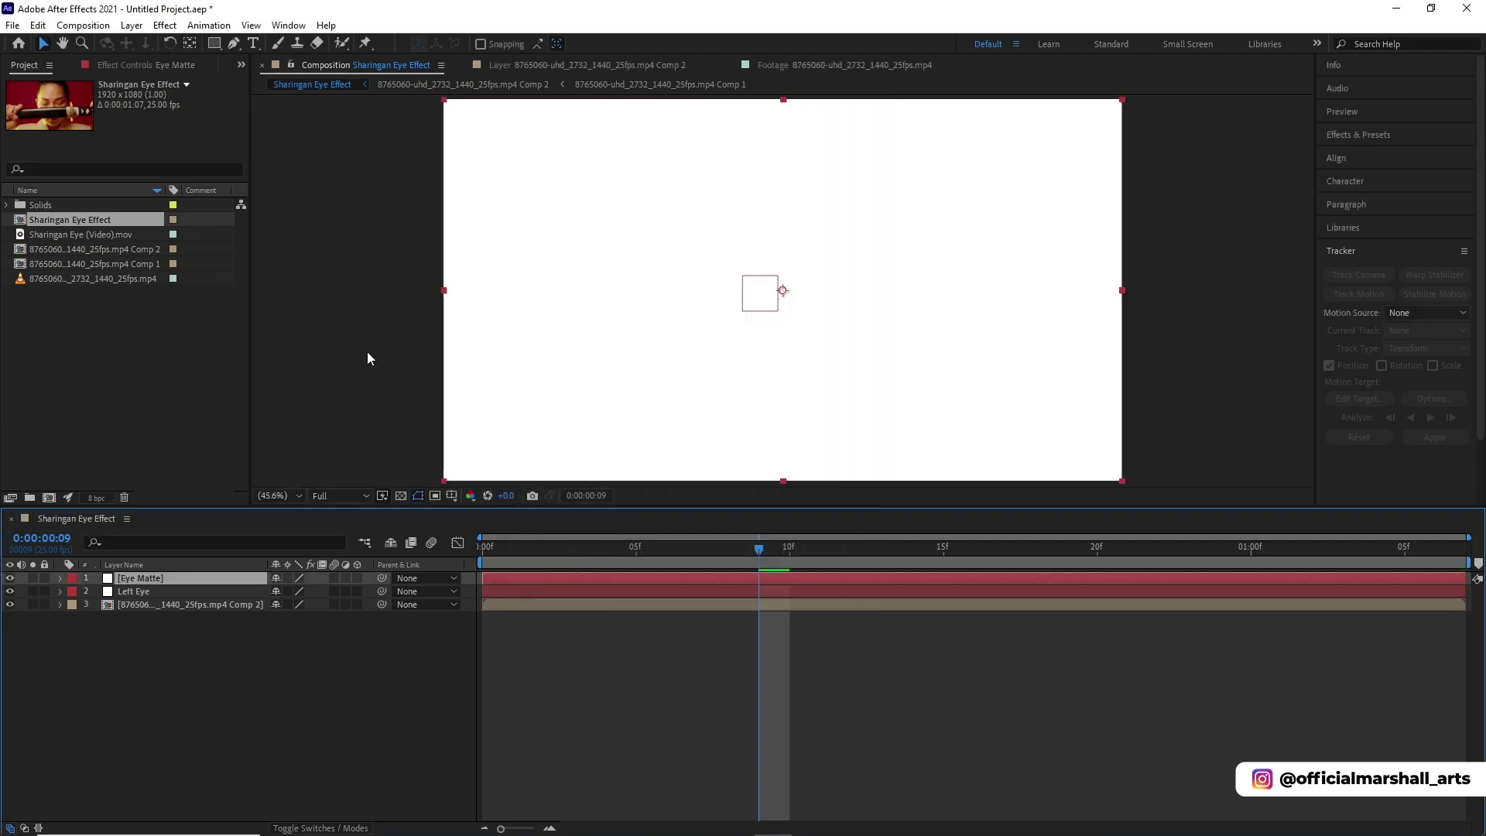
Hide the Eye Matte layer and move the current time to frame 13, where the eyes are open.
{"action": "left_click", "coordinate": [10, 579]}
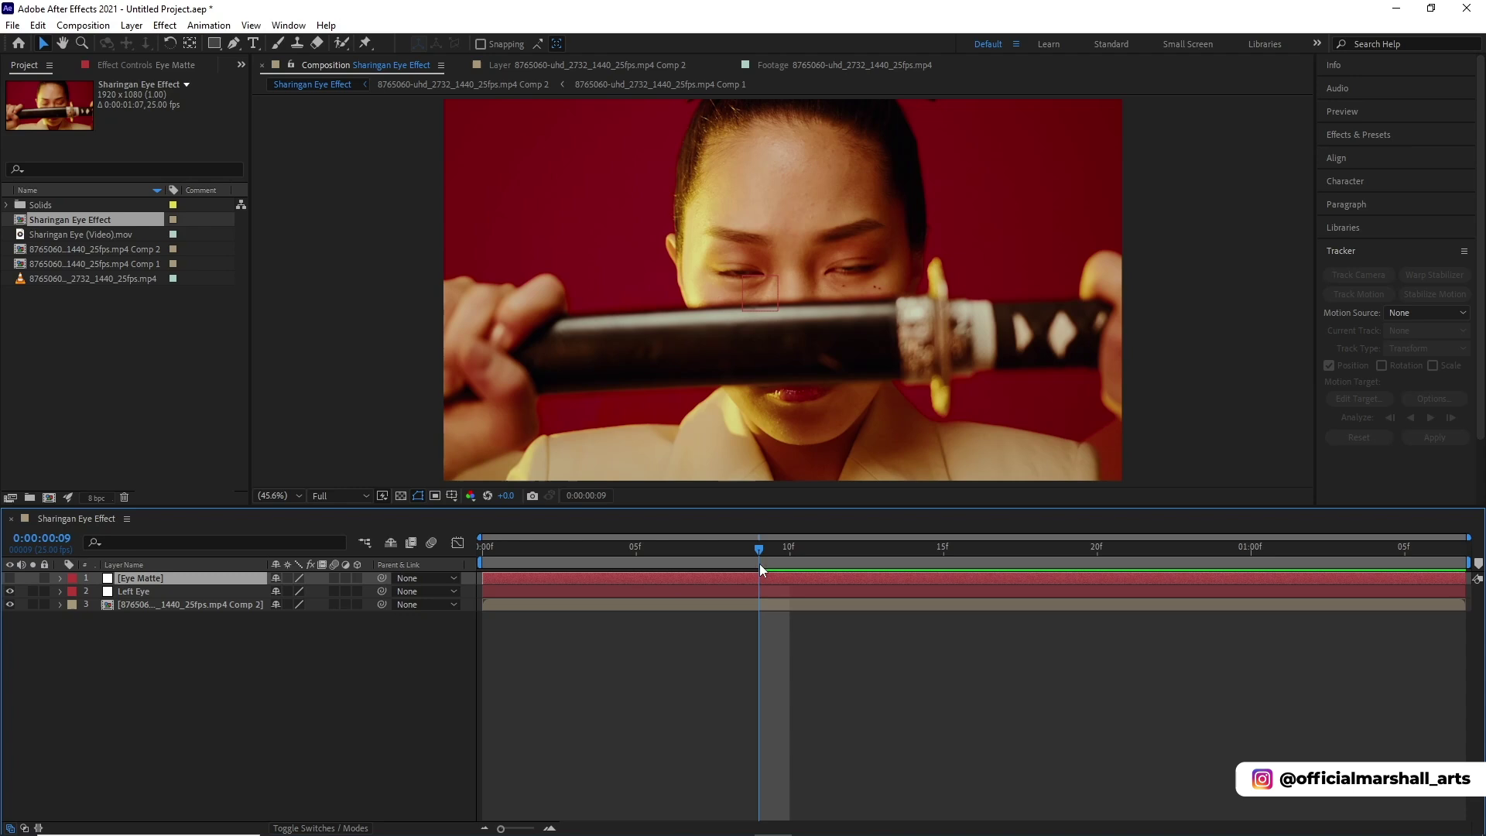
{"action": "left_click_drag", "start_coordinate": [819, 554], "coordinate": [870, 551]}
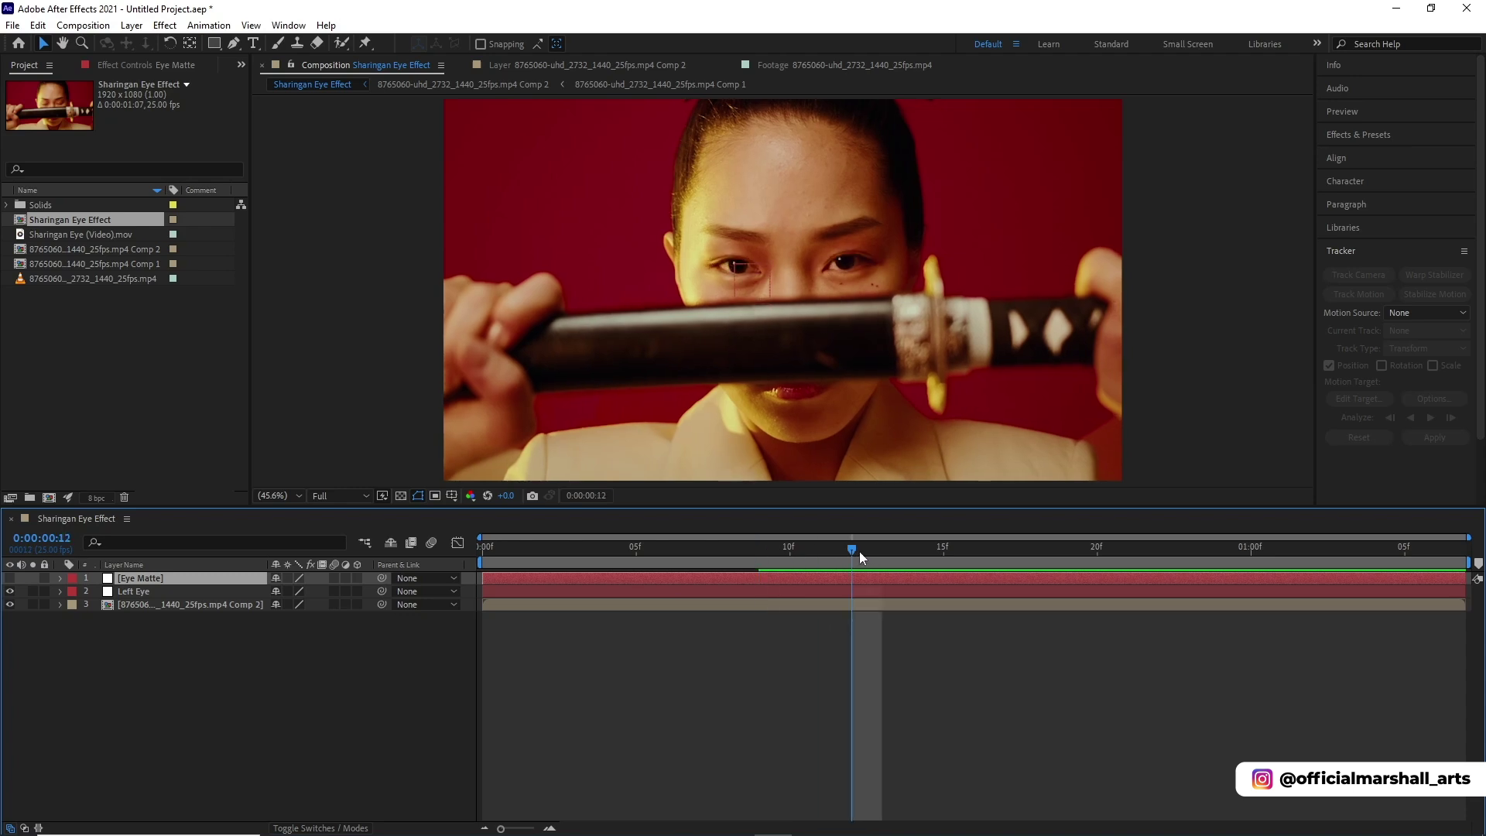
{"action": "mouse_move", "coordinate": [854, 546]}
{"action": "left_mouse_down"}
{"action": "mouse_move", "coordinate": [903, 548]}
{"action": "mouse_move", "coordinate": [859, 549]}
{"action": "mouse_move", "coordinate": [874, 546]}
{"action": "left_mouse_up"}
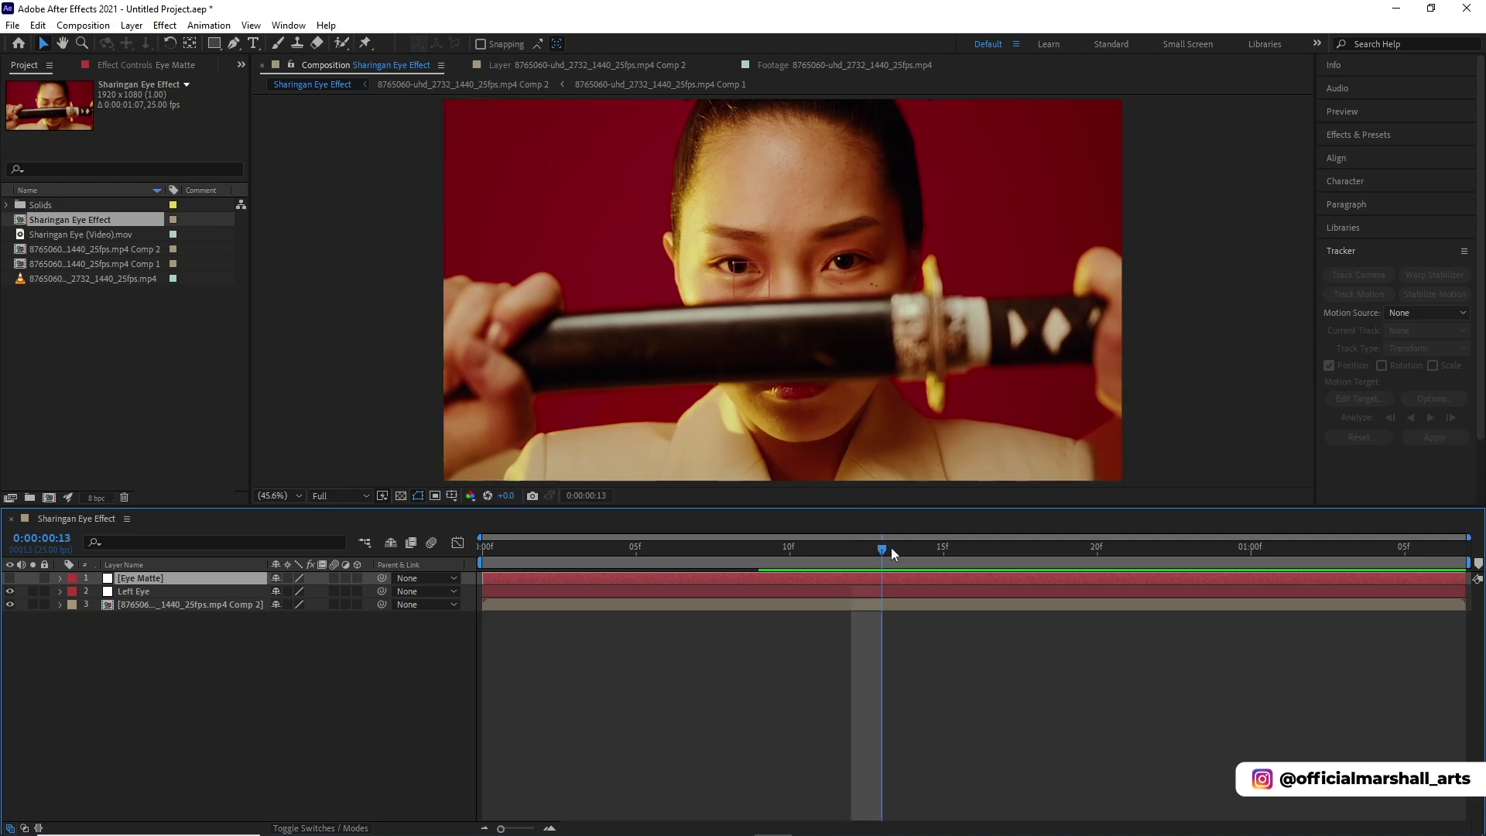
{"action": "scroll", "coordinate": [749, 287], "scroll_direction": "up", "scroll_amount": 4}
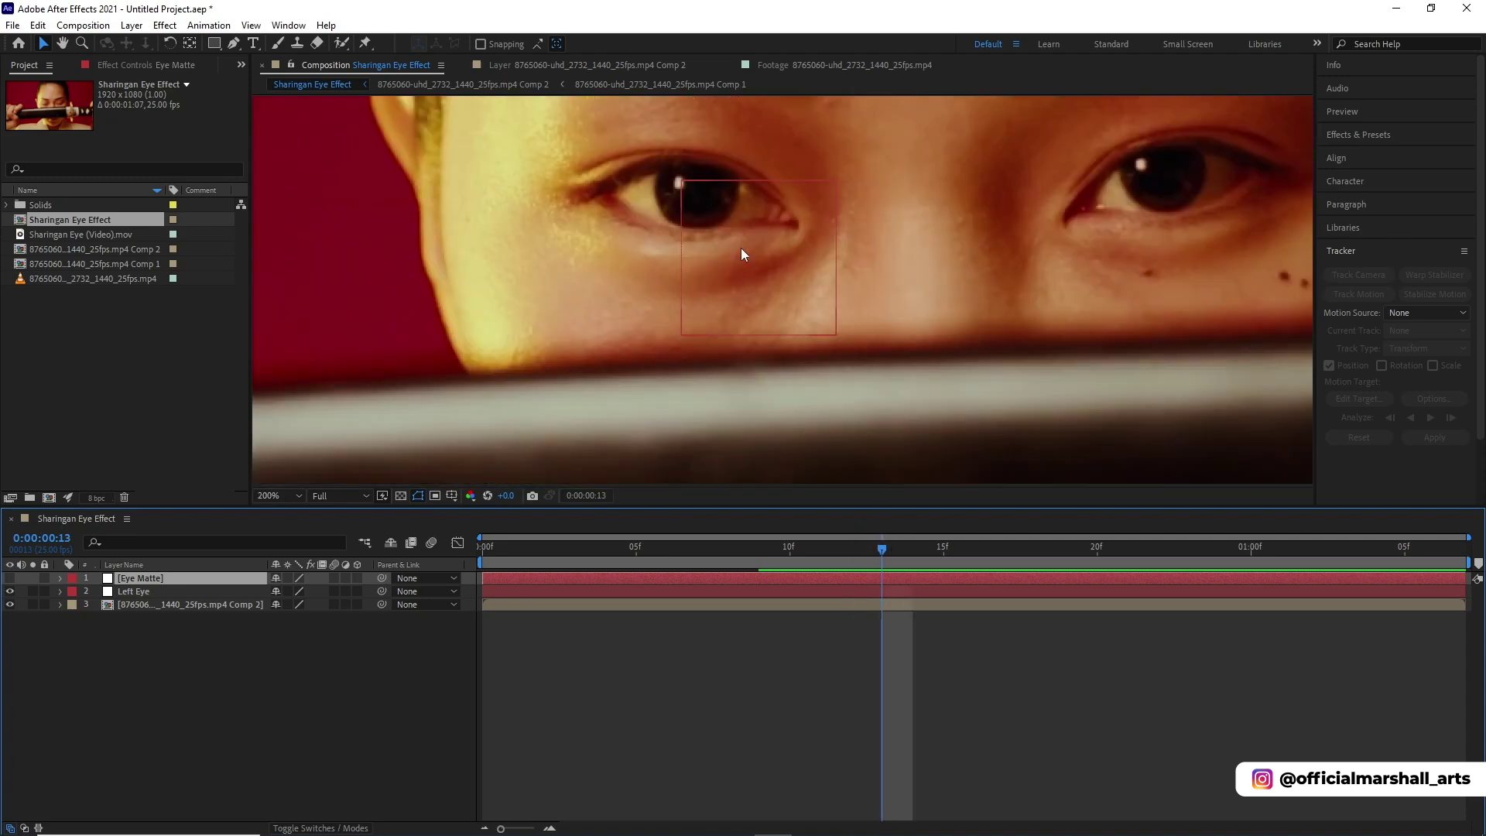
{"action": "left_click_drag", "start_coordinate": [723, 248], "coordinate": [710, 272]}
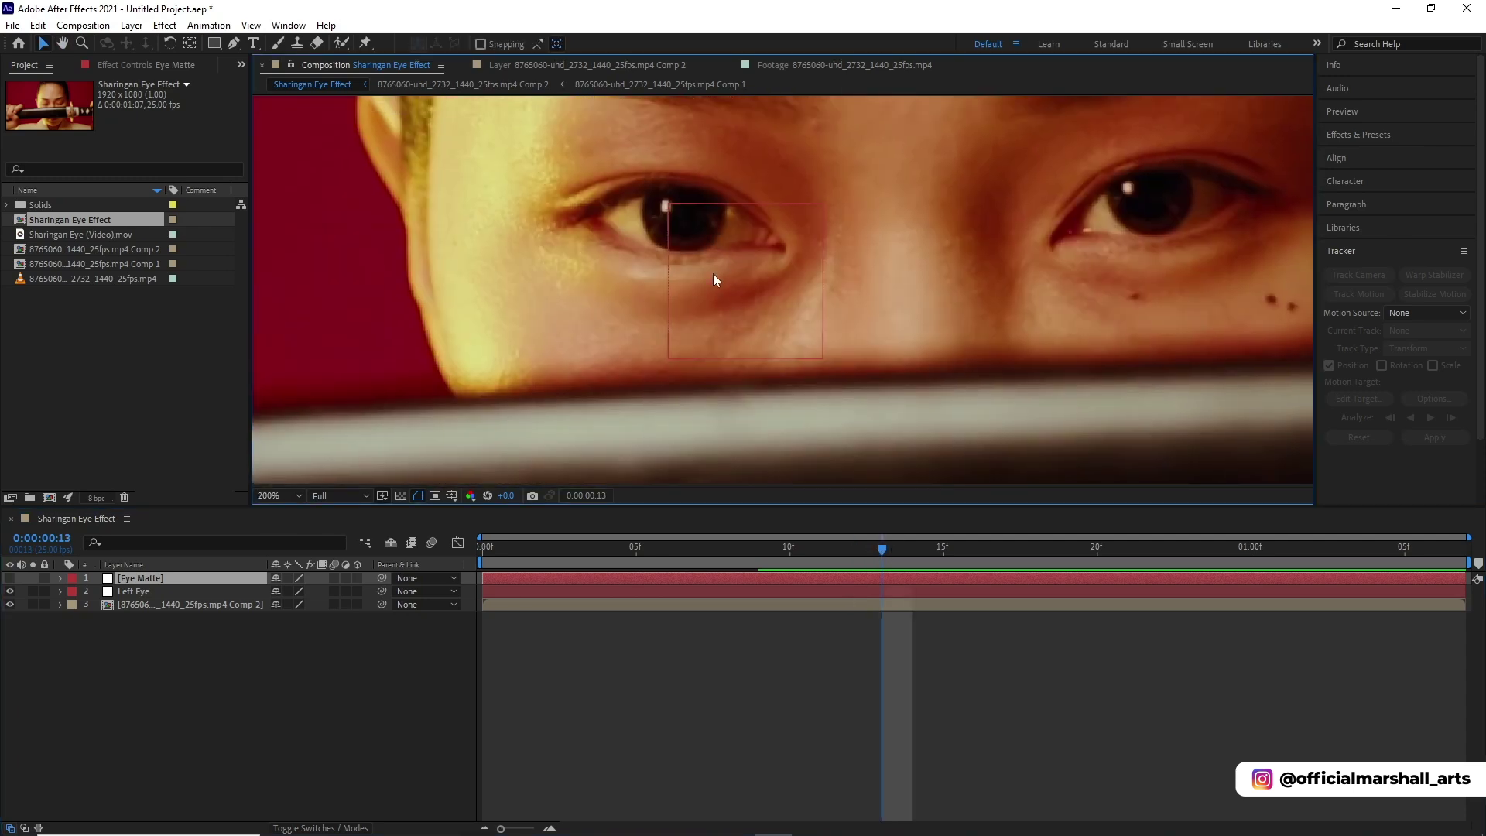
Draw a closed curved Pen tool mask around the iris of the tracked eye on Eye Matte and show the layer again.
{"action": "key", "text": "p"}
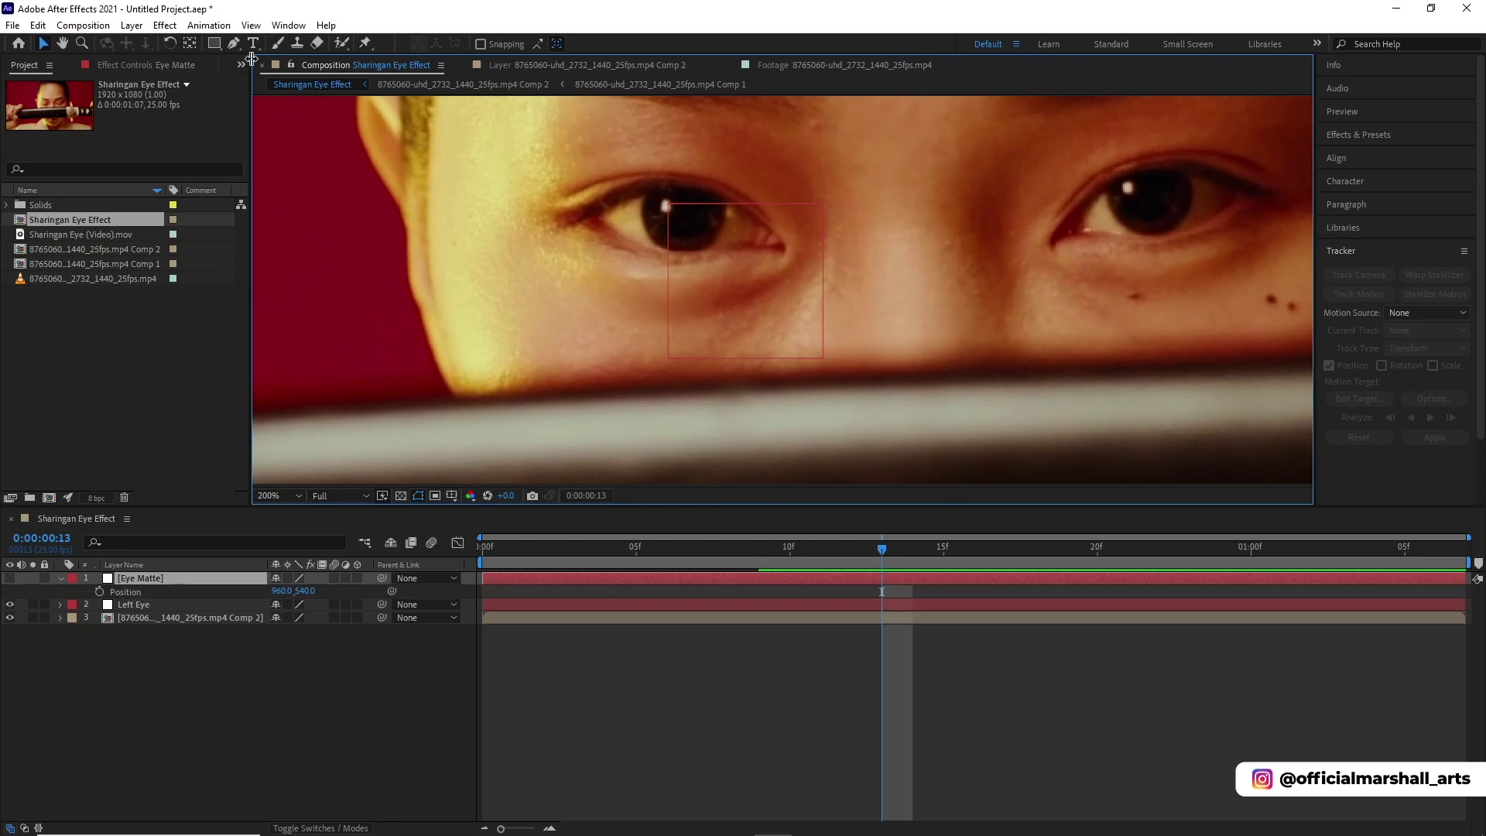
{"action": "key", "text": "p"}
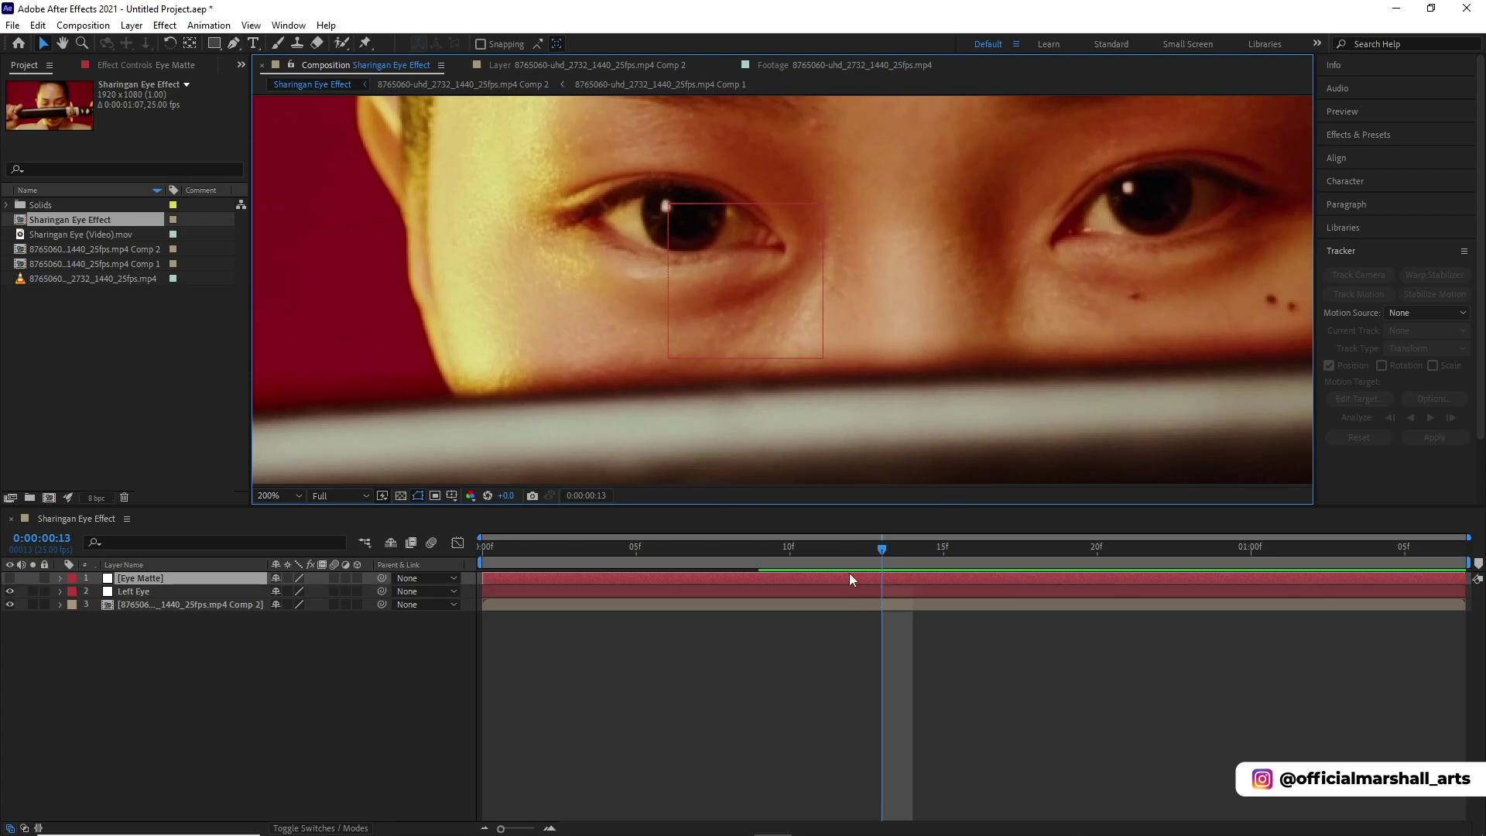
{"action": "left_click", "coordinate": [853, 577]}
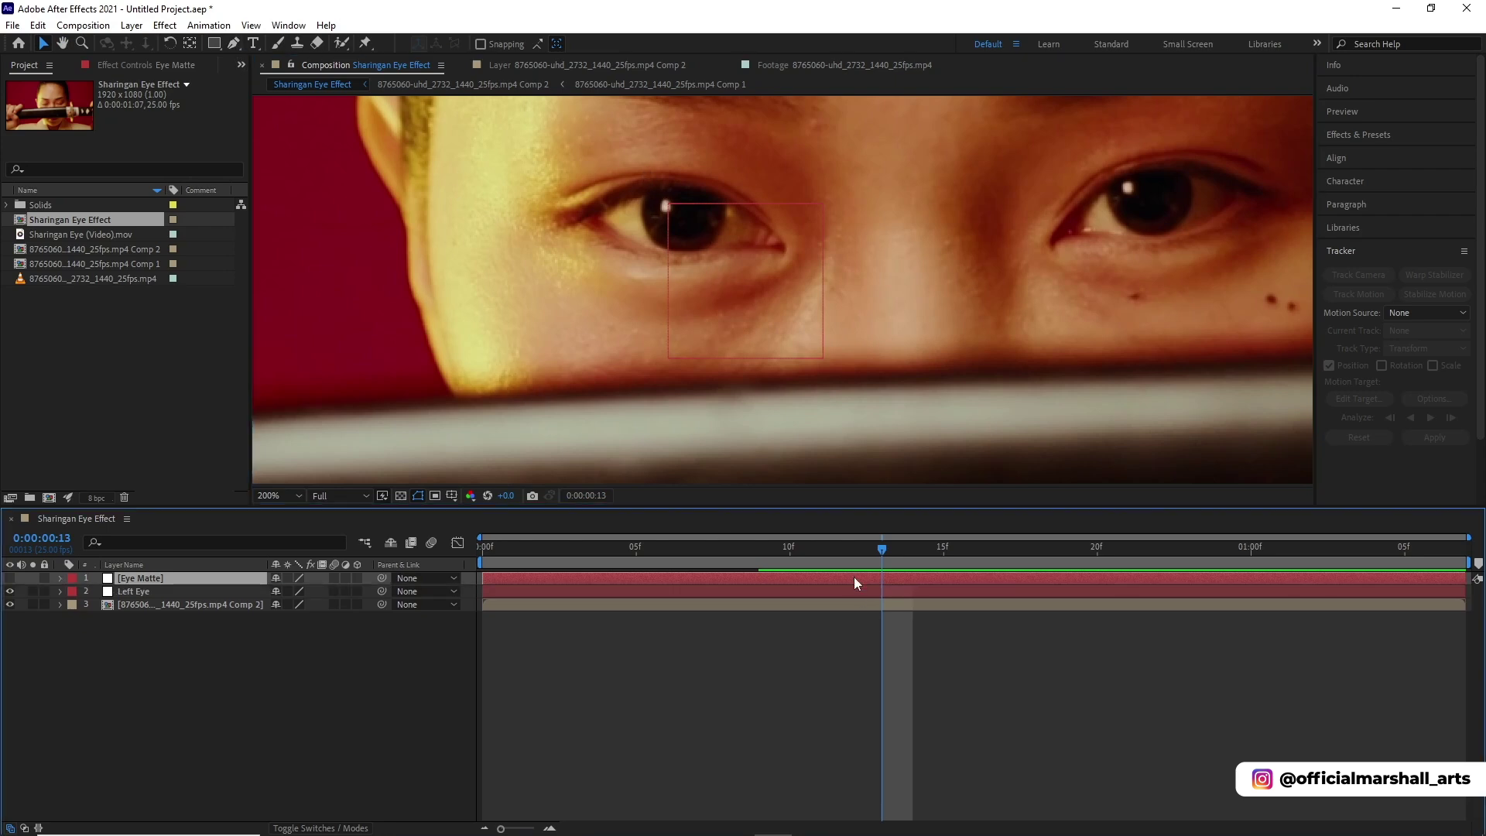
{"action": "left_click", "coordinate": [233, 43]}
{"action": "left_click", "coordinate": [643, 195]}
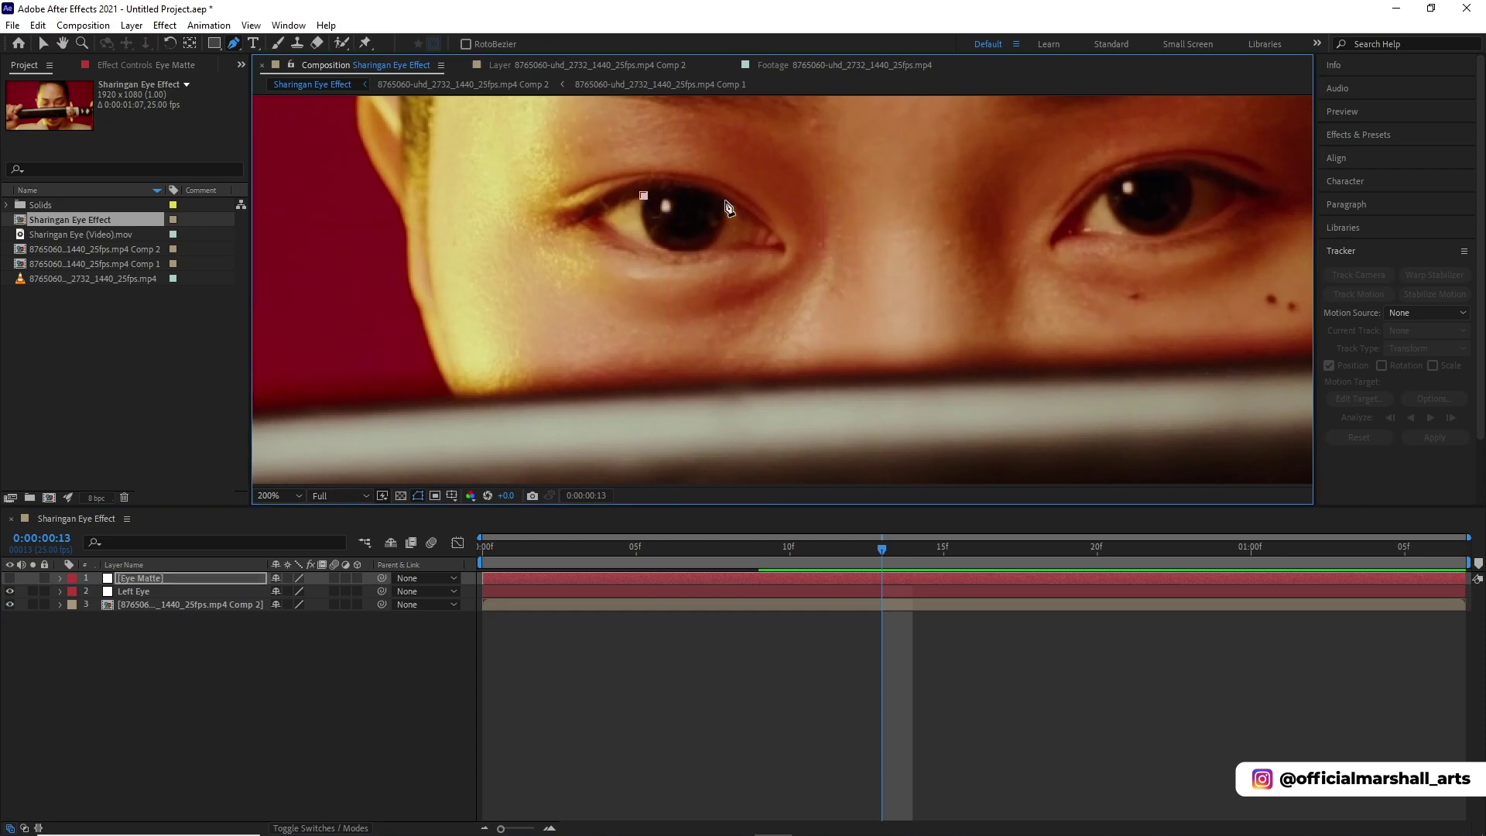
{"action": "left_click_drag", "start_coordinate": [724, 203], "coordinate": [674, 254]}
{"action": "mouse_move", "coordinate": [643, 195]}
{"action": "left_mouse_down"}
{"action": "mouse_move", "coordinate": [648, 138]}
{"action": "mouse_move", "coordinate": [647, 182]}
{"action": "left_mouse_up"}
{"action": "left_click_drag", "start_coordinate": [672, 249], "coordinate": [664, 250]}
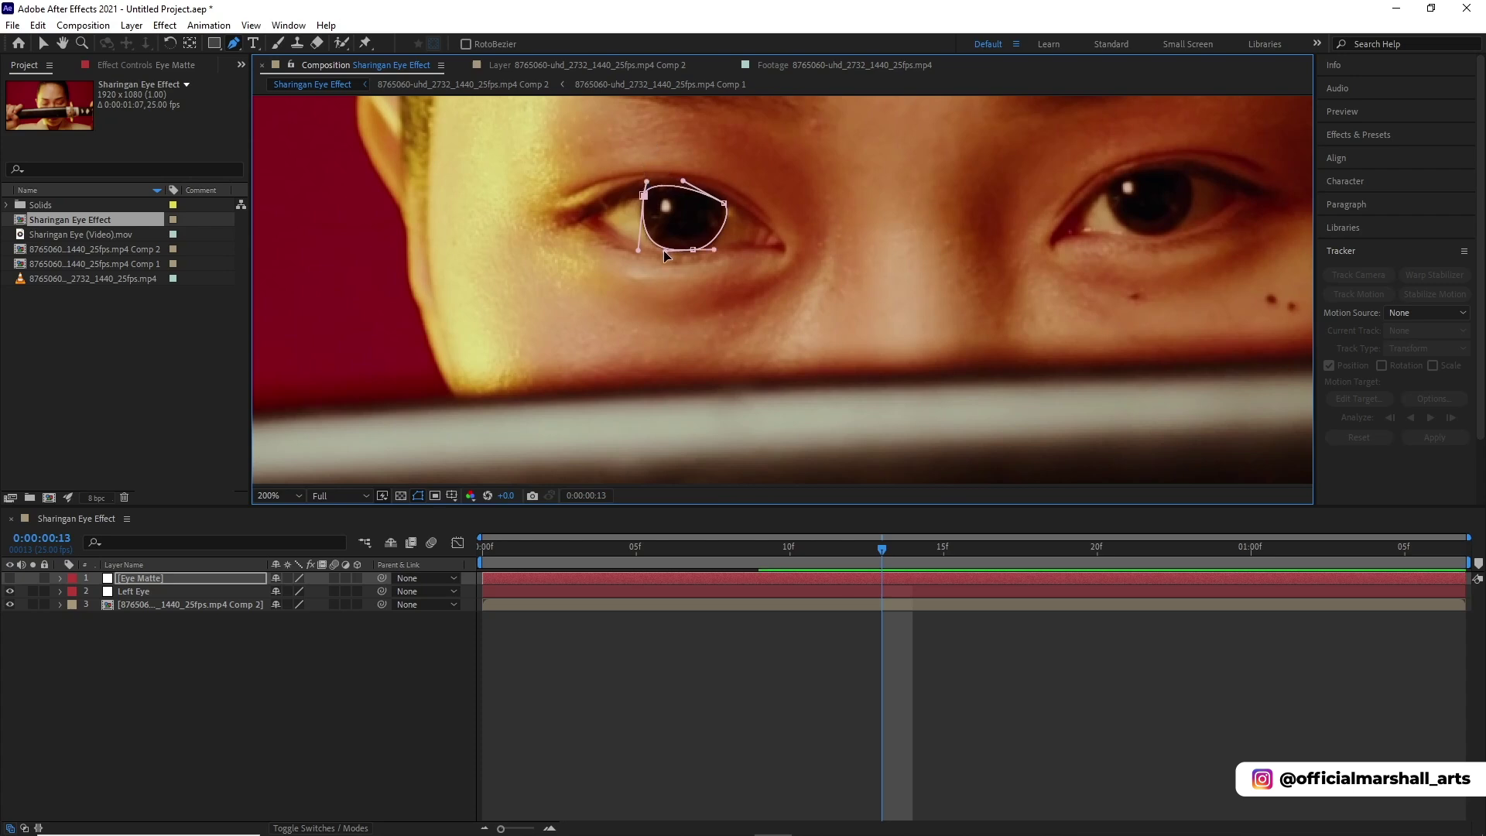
{"action": "left_click", "coordinate": [10, 578]}
{"action": "left_click", "coordinate": [863, 675]}
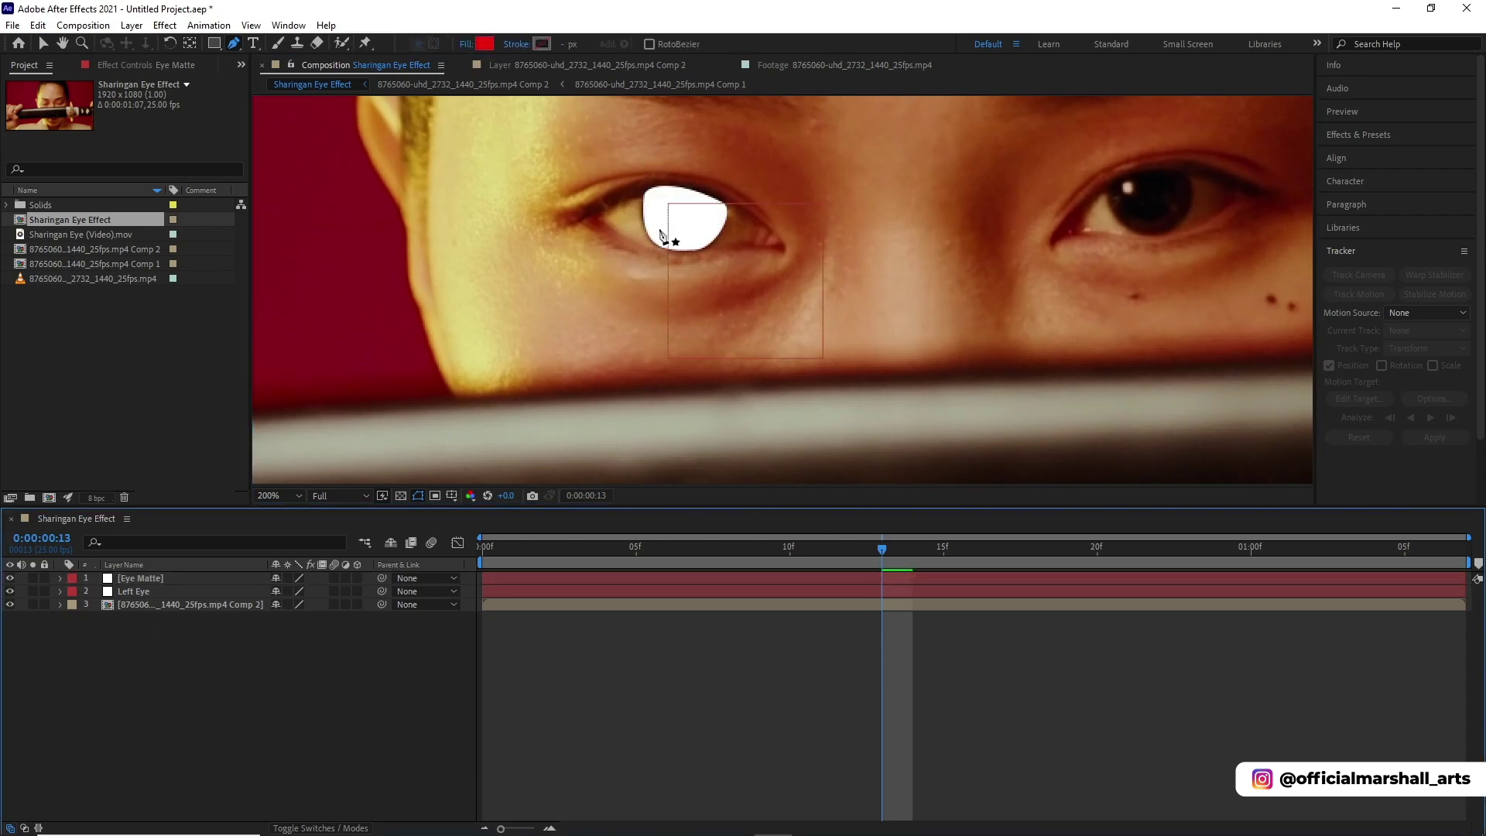
Parent the Eye Matte layer to the Left Eye null and rename it as Left Eye Matte.
{"action": "left_click", "coordinate": [842, 579]}
{"action": "key", "text": "v"}
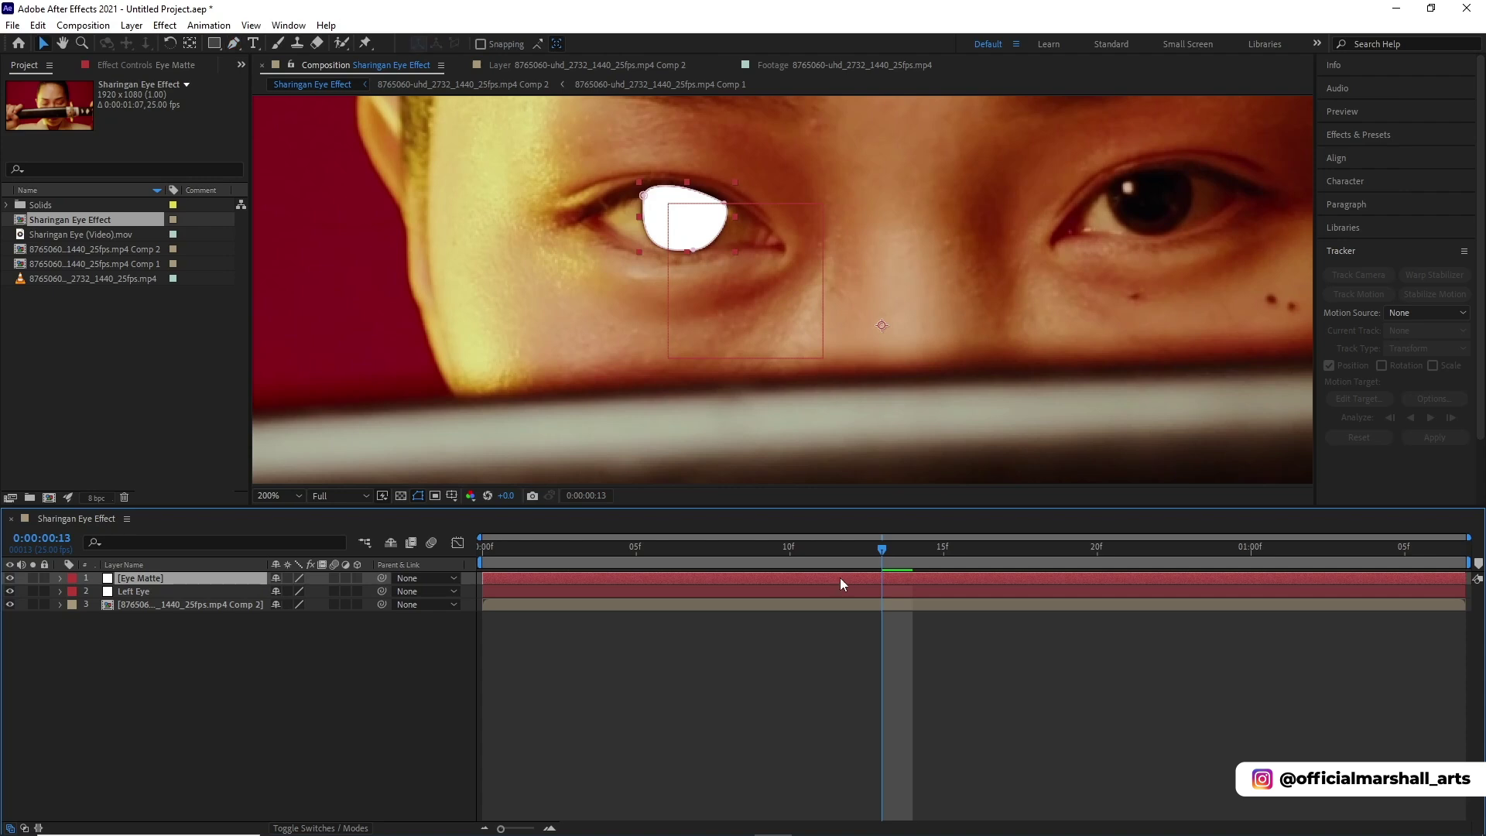
{"action": "left_click_drag", "start_coordinate": [380, 579], "coordinate": [176, 595]}
{"action": "key", "text": "Return"}
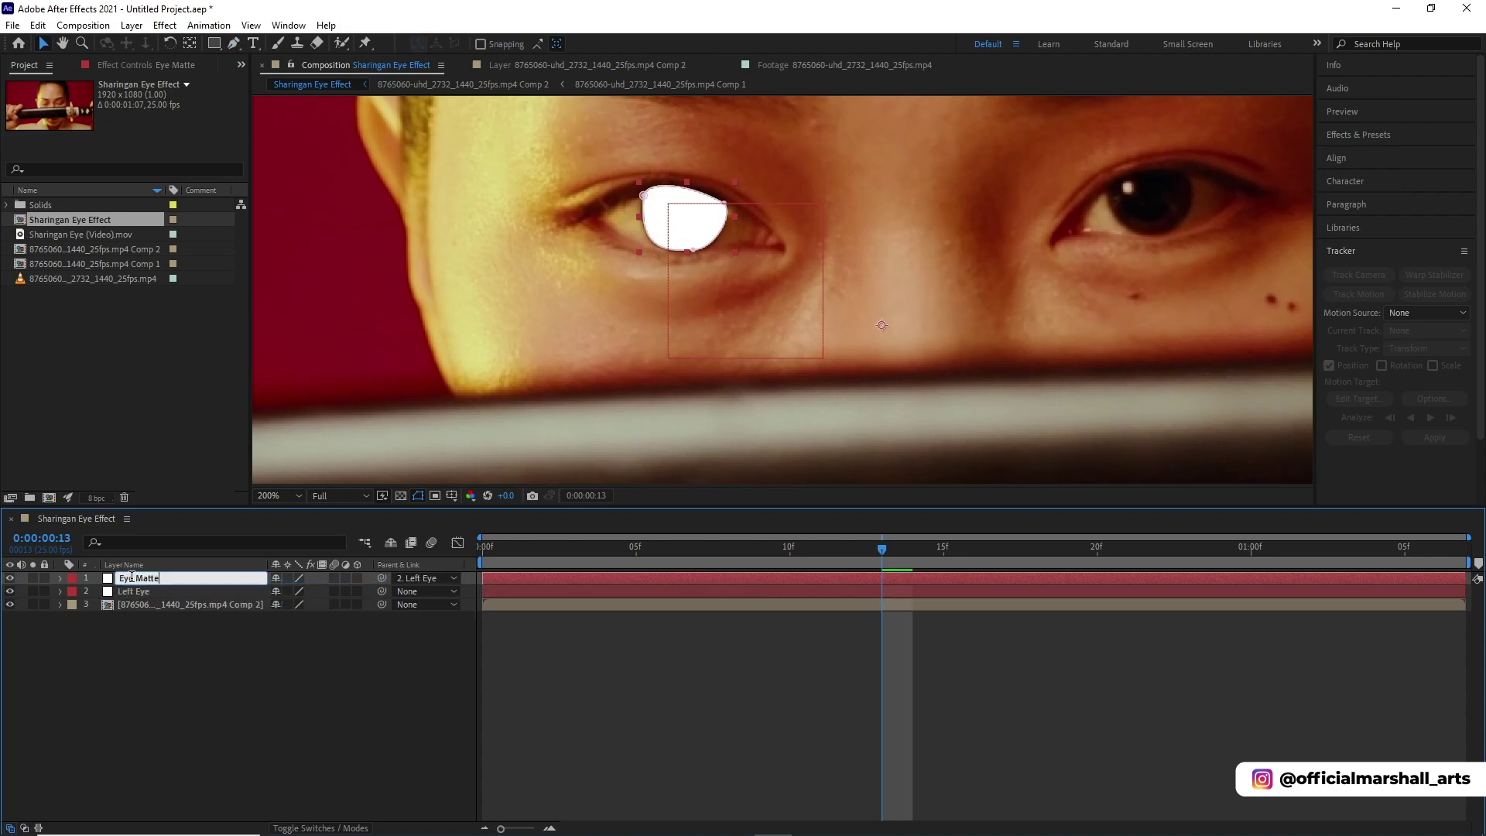
{"action": "type", "text": "Left"}
{"action": "key", "text": "Return"}
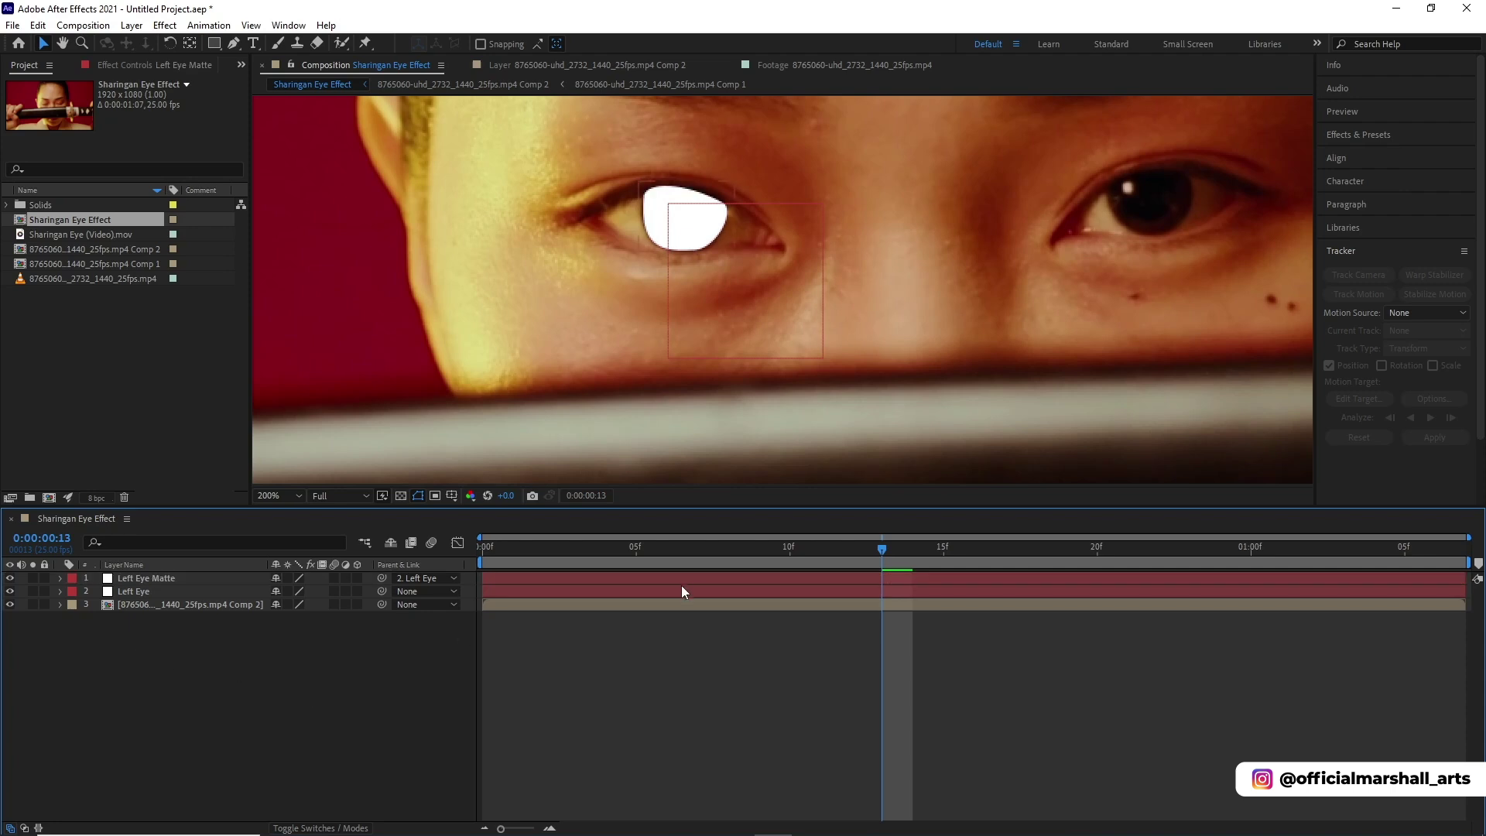
Play back the composition to check how the white matte follows the eye.
{"action": "key", "text": "space"}
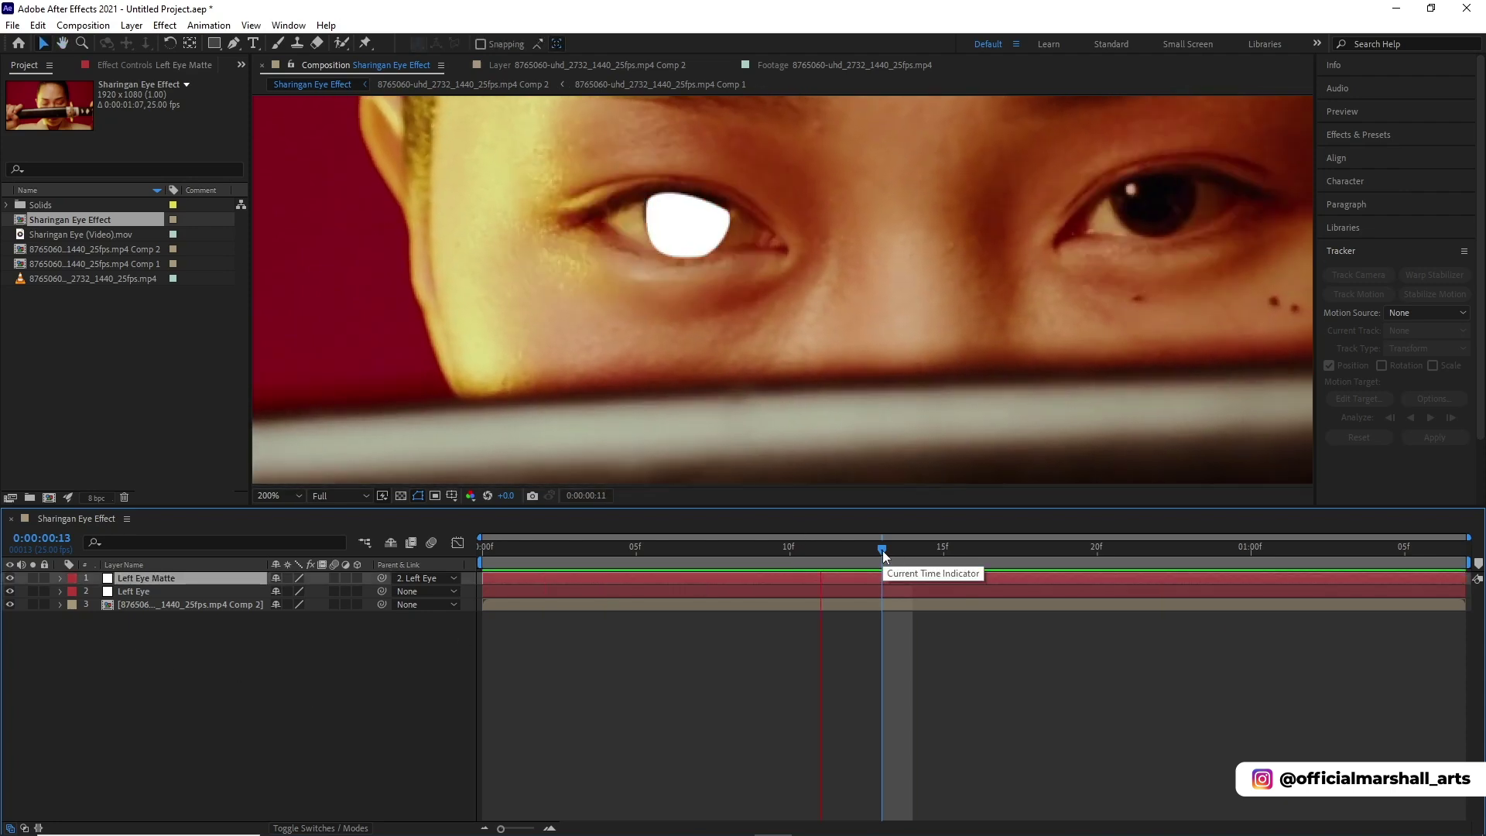
{"action": "key", "text": "space"}
{"action": "left_click_drag", "start_coordinate": [885, 550], "coordinate": [1405, 566]}
{"action": "key", "text": "space"}
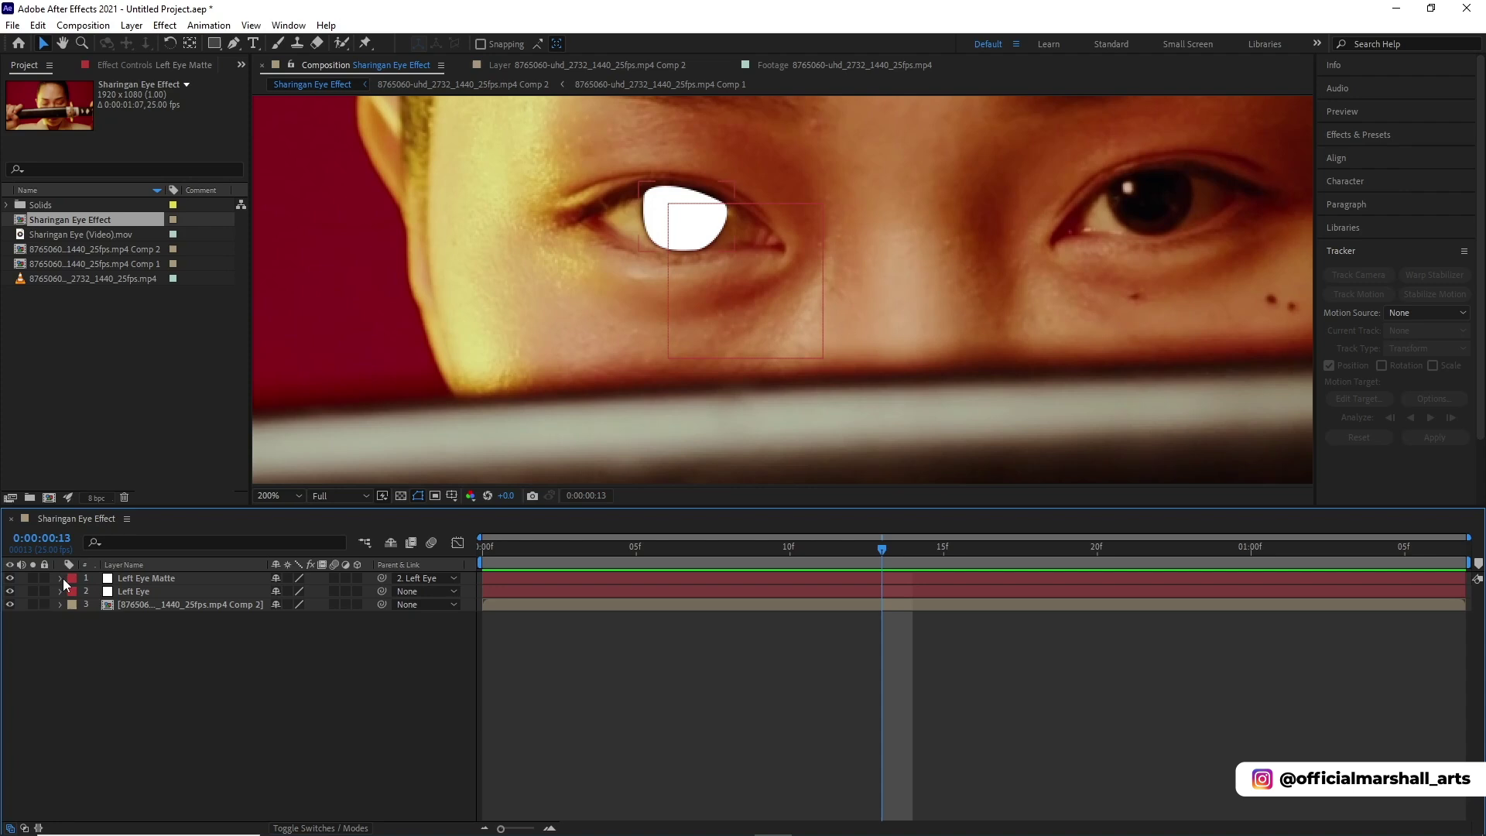
Enable Mask Path keyframing for Mask 1 on Left Eye Matte at frame 13 and adjust the mask to the iris.
{"action": "left_click", "coordinate": [62, 578]}
{"action": "left_click", "coordinate": [72, 592]}
{"action": "left_click", "coordinate": [146, 577]}
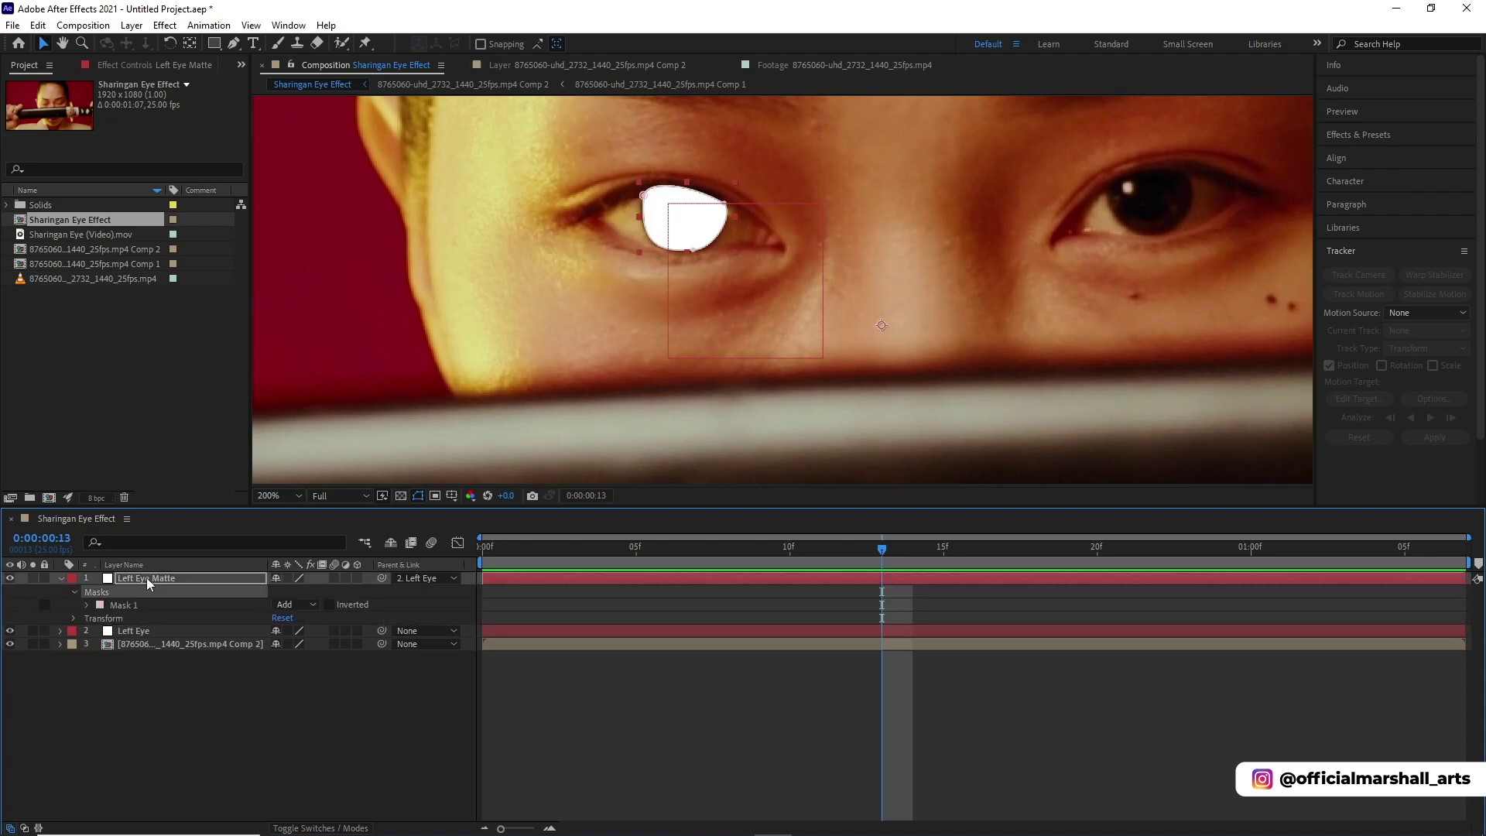
{"action": "left_click", "coordinate": [87, 605]}
{"action": "left_click", "coordinate": [113, 619]}
{"action": "left_click", "coordinate": [643, 195]}
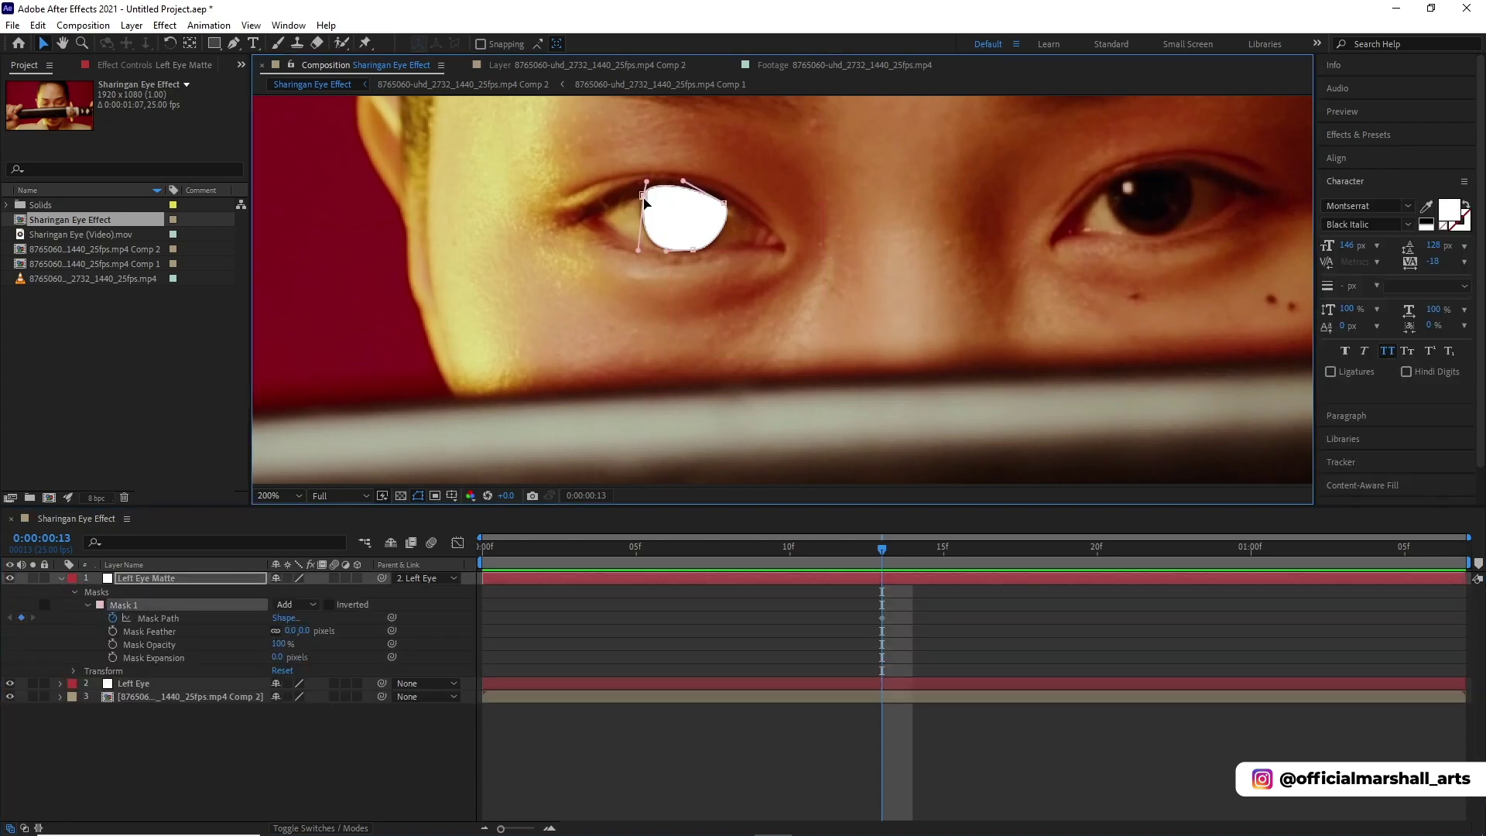
{"action": "left_click_drag", "start_coordinate": [649, 180], "coordinate": [710, 221]}
Refit the Left Eye Matte mask to the moving iris at frames 14, 15 and 17, adding Mask Path keyframes.
{"action": "left_click_drag", "start_coordinate": [882, 548], "coordinate": [913, 548]}
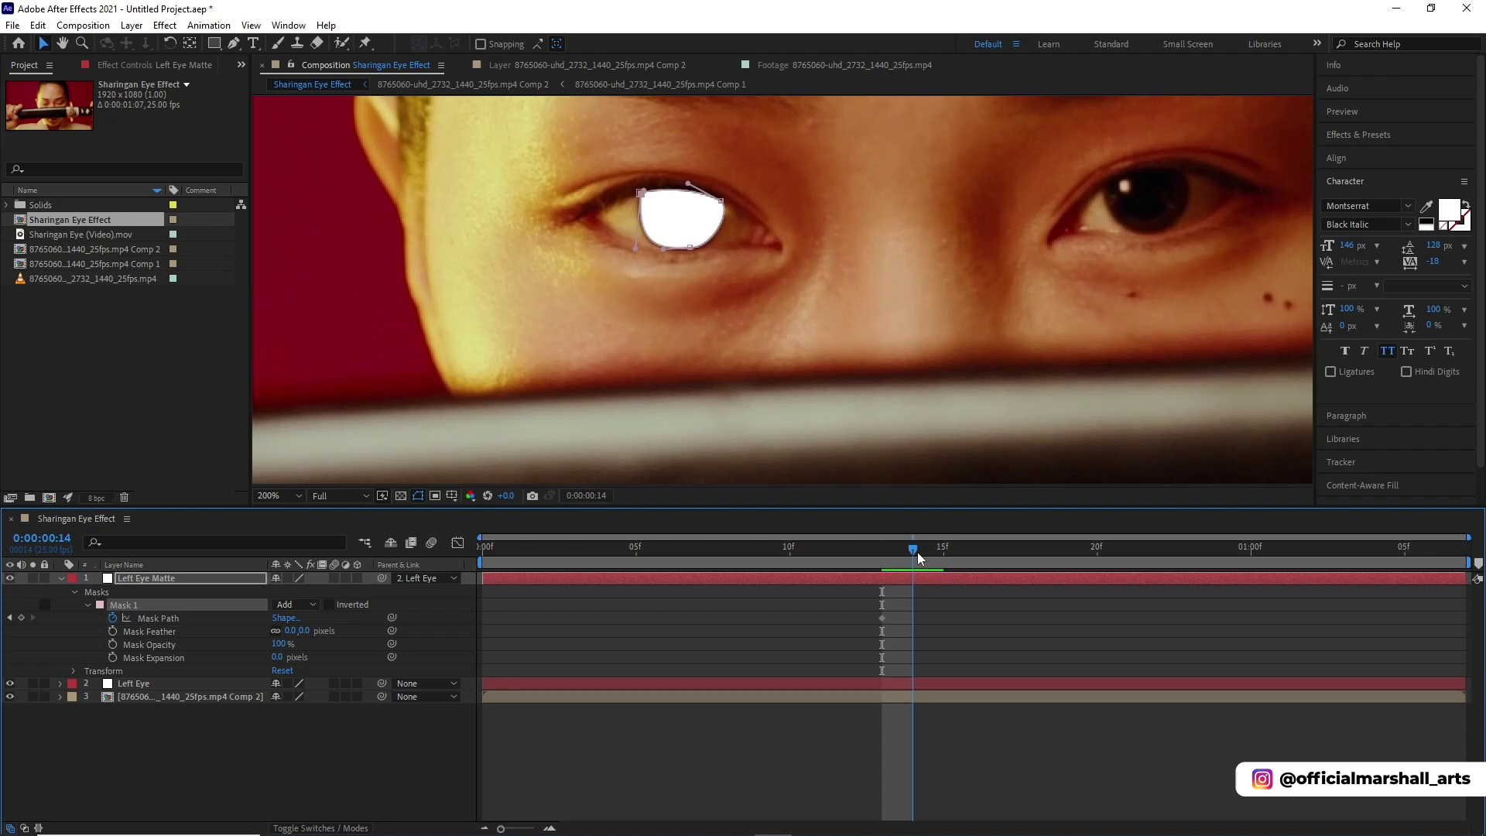
{"action": "mouse_move", "coordinate": [668, 252]}
{"action": "left_mouse_down"}
{"action": "mouse_move", "coordinate": [642, 246]}
{"action": "mouse_move", "coordinate": [682, 247]}
{"action": "left_mouse_up"}
{"action": "left_click", "coordinate": [952, 550]}
{"action": "left_click", "coordinate": [1006, 549]}
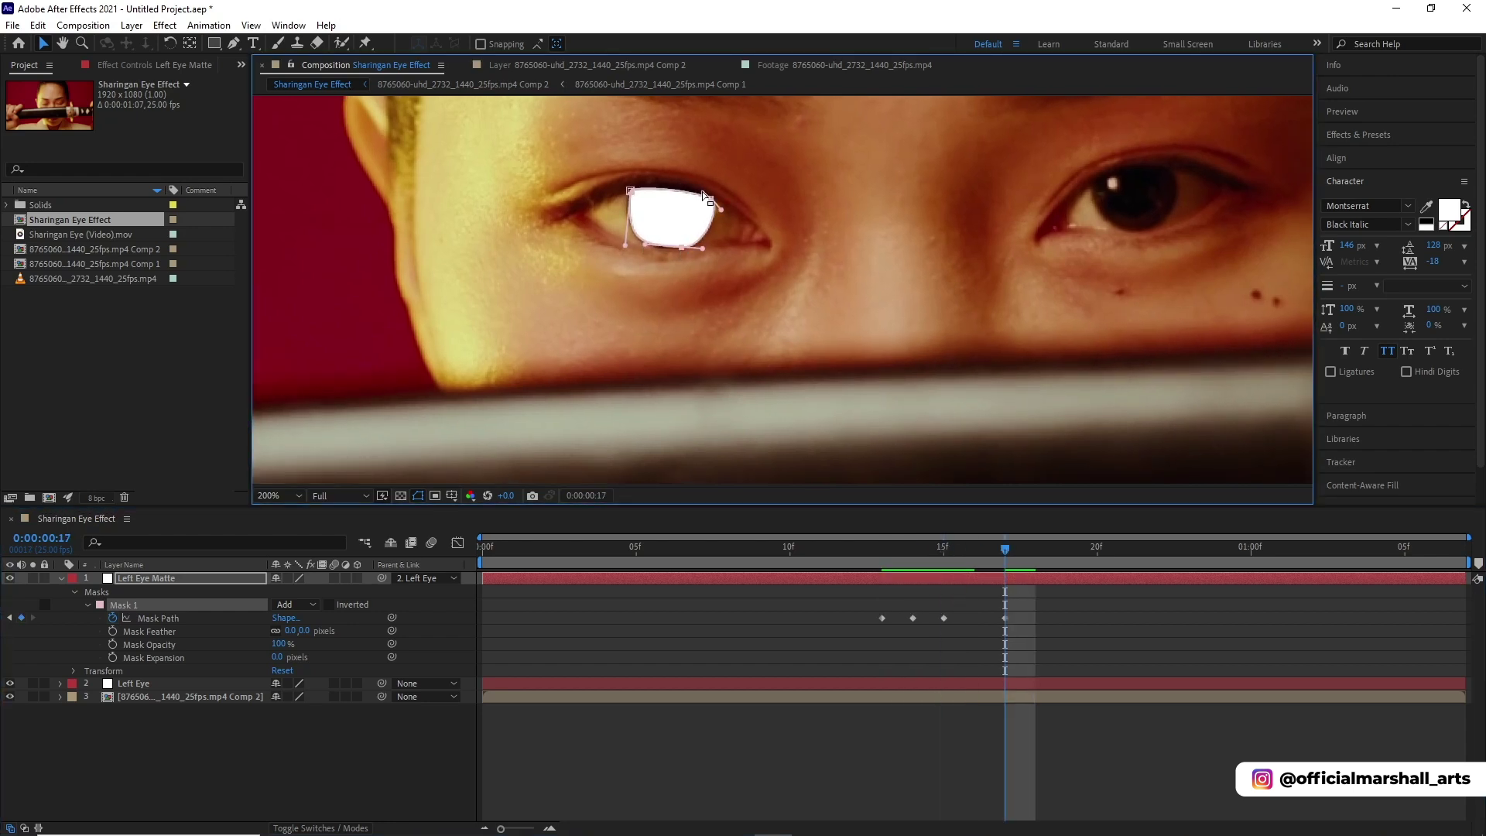
{"action": "left_click", "coordinate": [710, 199]}
{"action": "left_click_drag", "start_coordinate": [676, 186], "coordinate": [675, 188]}
Hide Left Eye Matte and refit its mask to the iris at frame 22, 1:03 and 1:05.
{"action": "left_click_drag", "start_coordinate": [994, 549], "coordinate": [1159, 562]}
{"action": "left_click_drag", "start_coordinate": [666, 182], "coordinate": [664, 170]}
{"action": "left_click", "coordinate": [9, 578]}
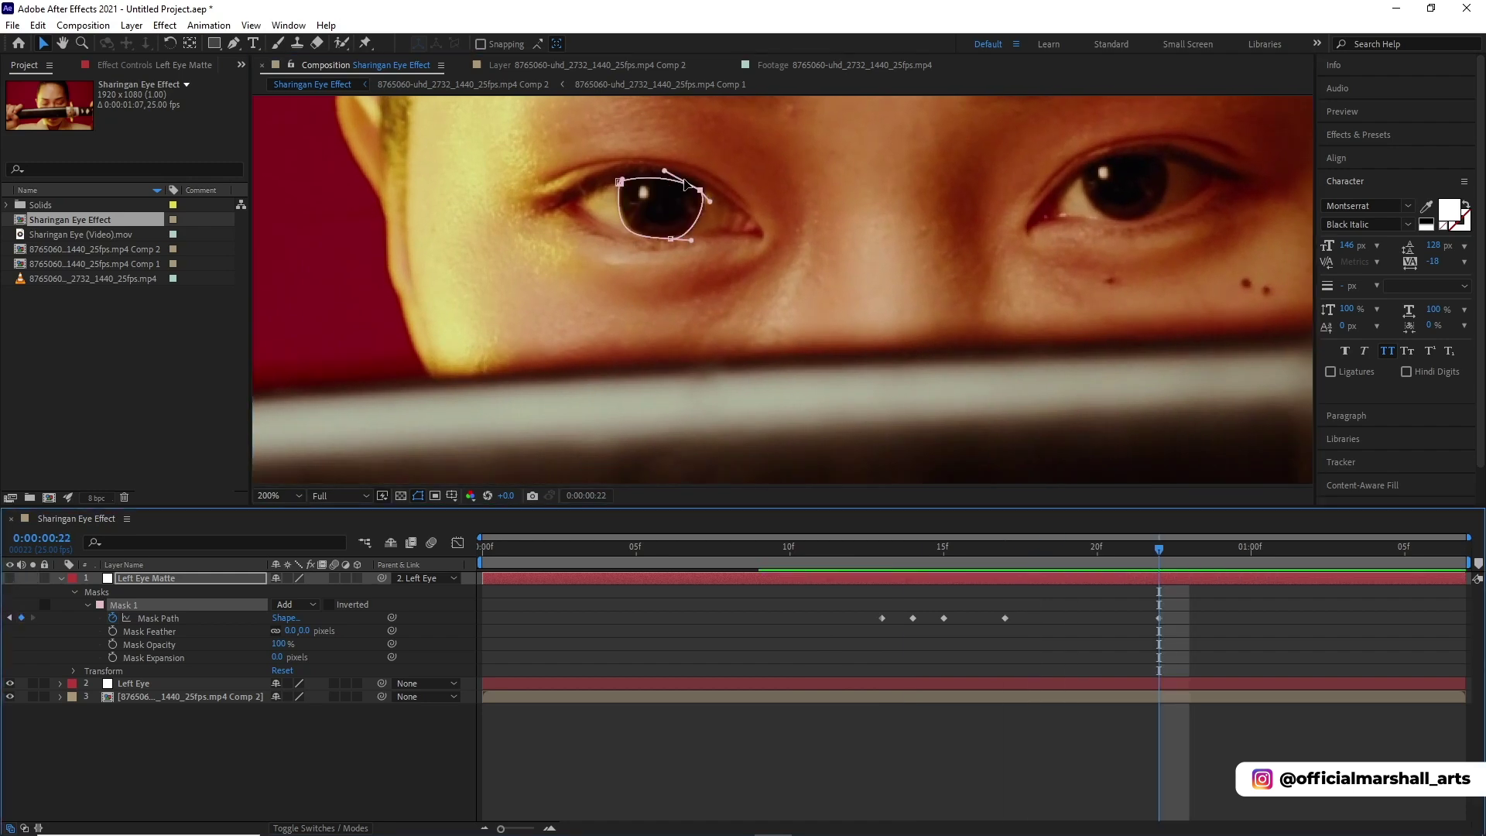
{"action": "left_click_drag", "start_coordinate": [1152, 554], "coordinate": [1343, 565]}
{"action": "left_click_drag", "start_coordinate": [663, 233], "coordinate": [604, 233]}
{"action": "left_click_drag", "start_coordinate": [693, 186], "coordinate": [690, 185]}
{"action": "left_click_drag", "start_coordinate": [1343, 551], "coordinate": [1405, 553]}
{"action": "left_click_drag", "start_coordinate": [653, 244], "coordinate": [651, 248]}
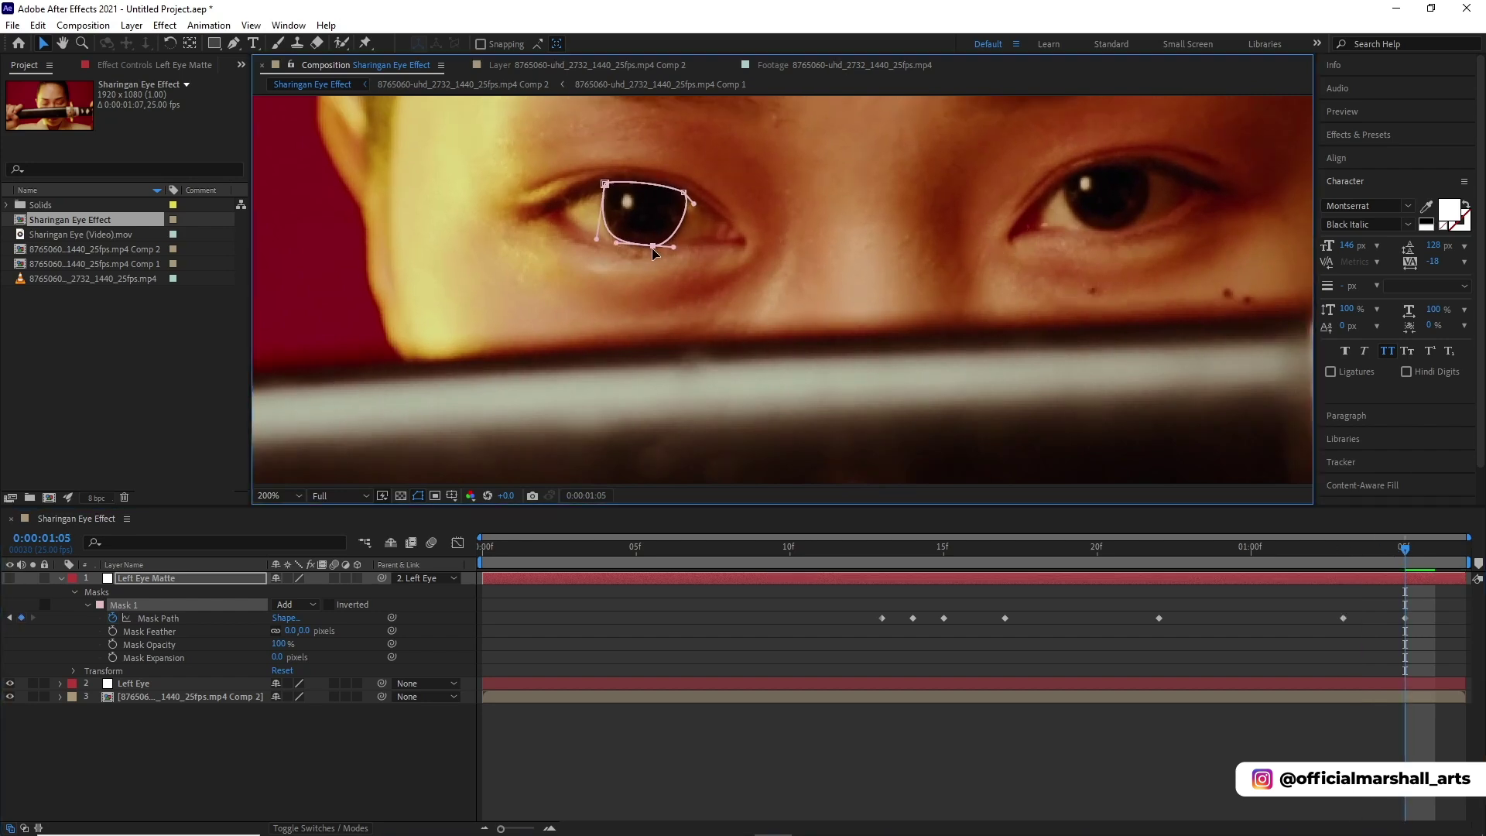
Show the keyframes of Left Eye Matte and Left Eye, and refit the mask to the iris at frame 12.
{"action": "left_click_drag", "start_coordinate": [1403, 550], "coordinate": [819, 551]}
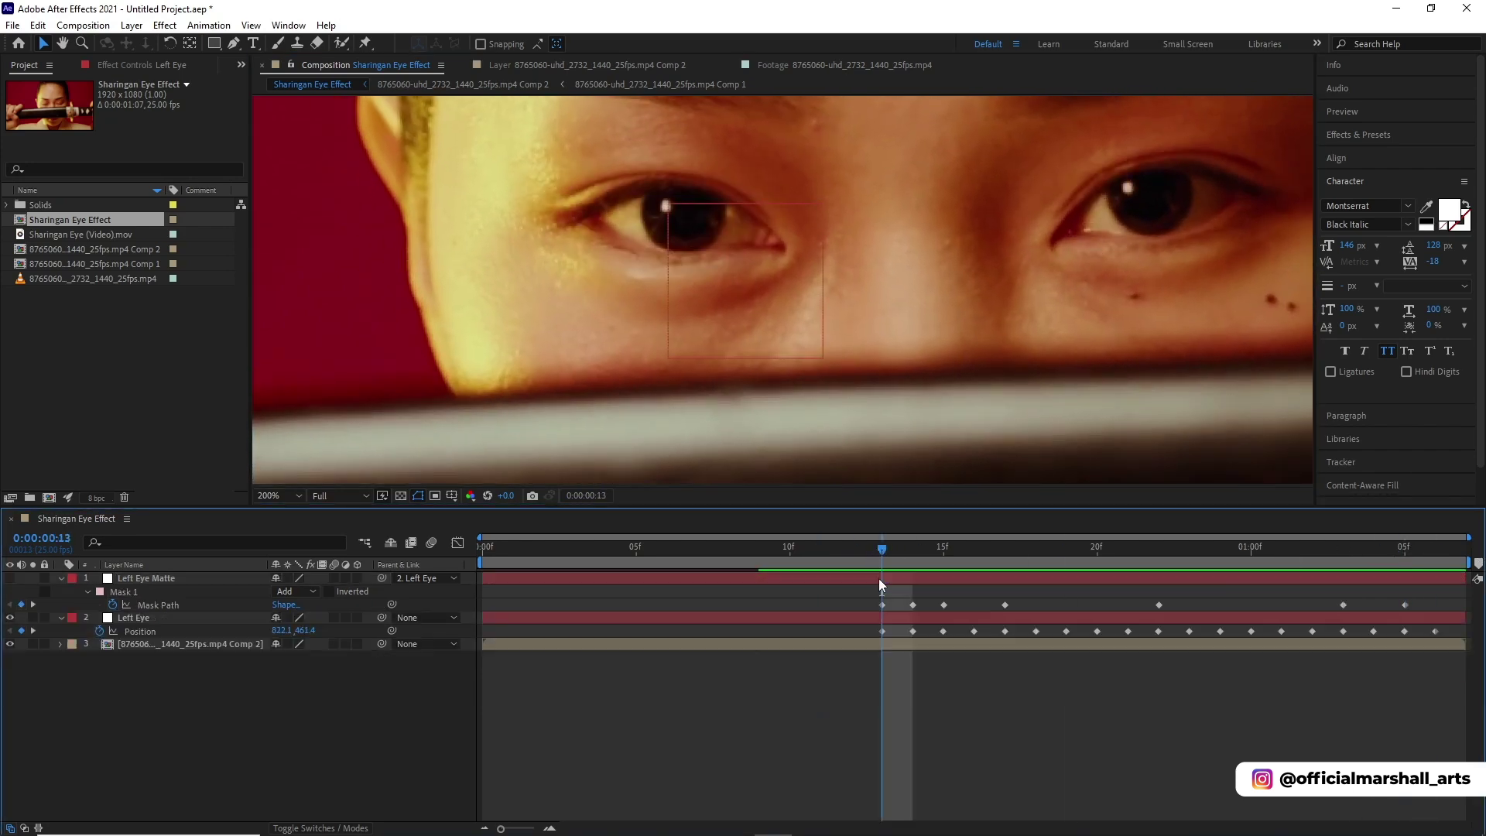
{"action": "left_click", "coordinate": [880, 579]}
{"action": "left_click_drag", "start_coordinate": [881, 551], "coordinate": [851, 552]}
{"action": "scroll", "coordinate": [692, 249], "scroll_direction": "up", "scroll_amount": 1}
{"action": "left_click_drag", "start_coordinate": [706, 261], "coordinate": [699, 254]}
{"action": "left_click_drag", "start_coordinate": [593, 139], "coordinate": [597, 143]}
Reshape the mask at frame 11, lowering its upper edge to follow the closing eyelid.
{"action": "left_click_drag", "start_coordinate": [851, 548], "coordinate": [804, 545]}
{"action": "left_click_drag", "start_coordinate": [698, 254], "coordinate": [704, 255]}
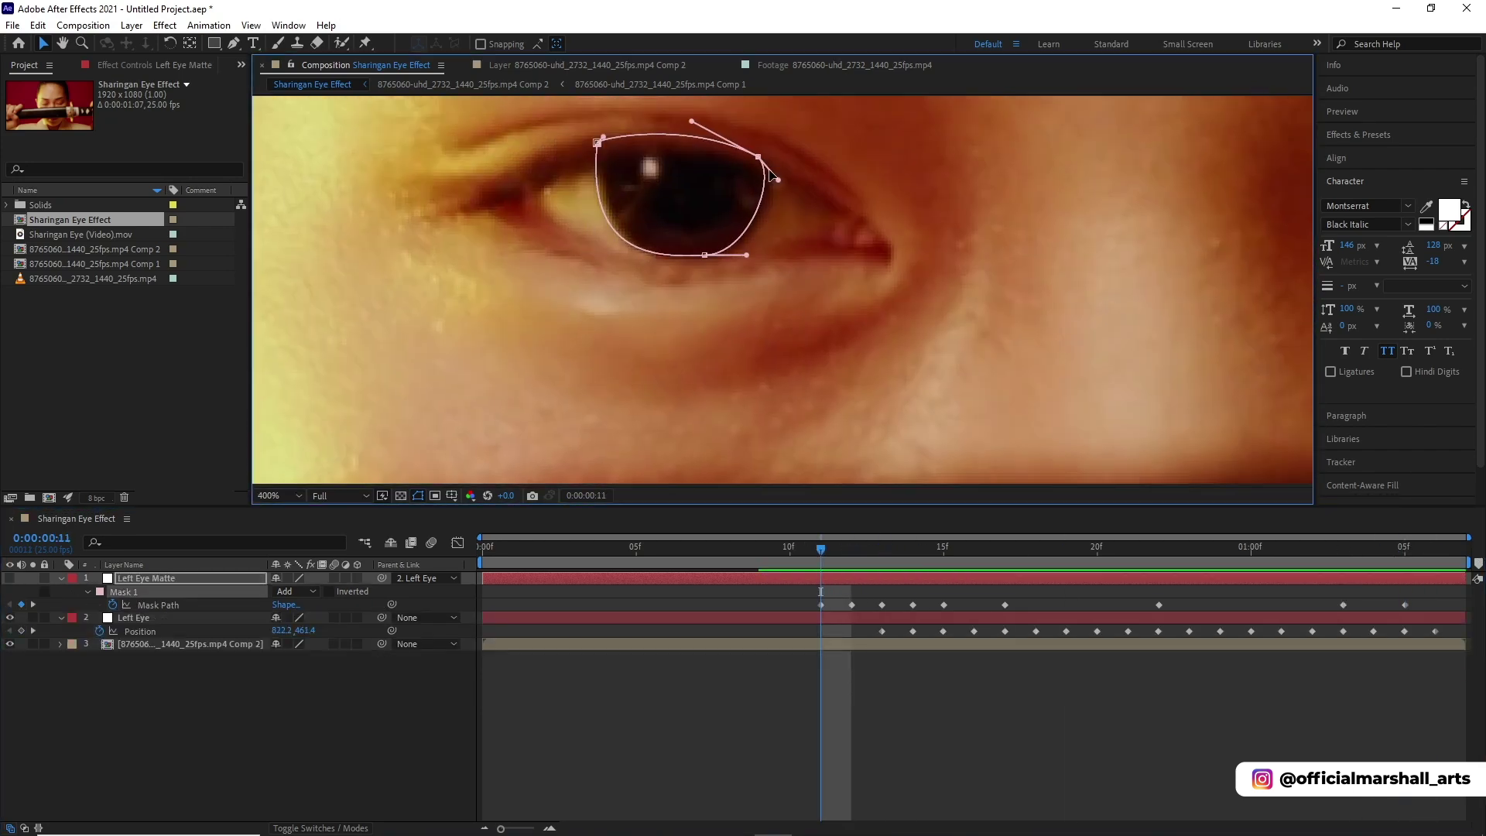
{"action": "left_click_drag", "start_coordinate": [755, 154], "coordinate": [763, 172]}
{"action": "left_click_drag", "start_coordinate": [597, 142], "coordinate": [606, 159]}
{"action": "left_click_drag", "start_coordinate": [595, 268], "coordinate": [594, 250]}
{"action": "left_click_drag", "start_coordinate": [697, 137], "coordinate": [695, 145]}
{"action": "left_click_drag", "start_coordinate": [606, 158], "coordinate": [605, 161]}
{"action": "left_click_drag", "start_coordinate": [594, 253], "coordinate": [601, 257]}
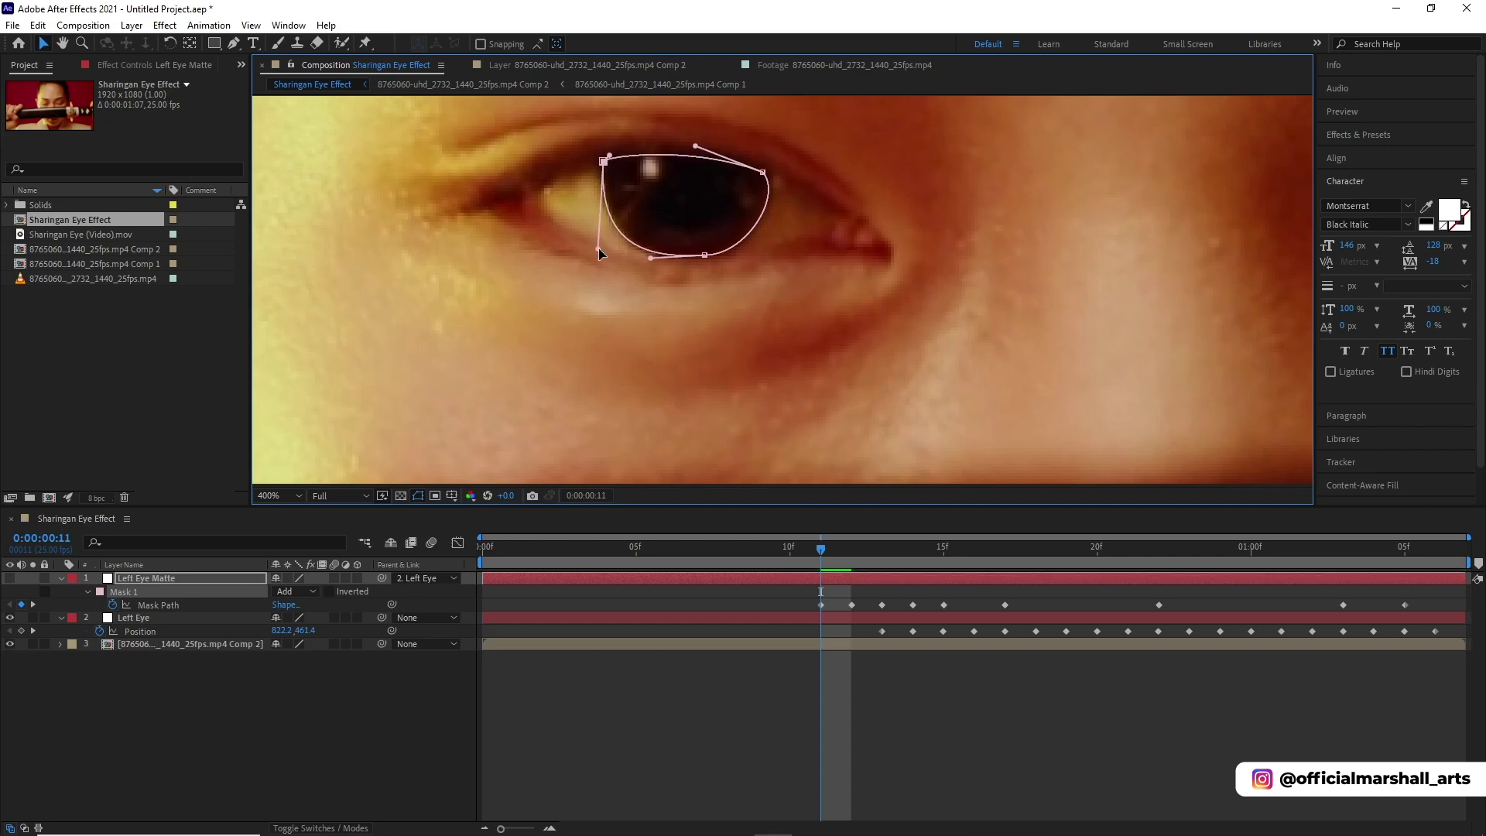
Reshape the mask at frame 10 to match the half-closed eye, adjusting its points and curve handles.
{"action": "left_click_drag", "start_coordinate": [820, 549], "coordinate": [790, 550]}
{"action": "left_click_drag", "start_coordinate": [605, 161], "coordinate": [617, 202]}
{"action": "left_click_drag", "start_coordinate": [612, 287], "coordinate": [644, 272]}
{"action": "left_click_drag", "start_coordinate": [762, 172], "coordinate": [764, 203]}
{"action": "left_click_drag", "start_coordinate": [704, 255], "coordinate": [740, 259]}
{"action": "left_click_drag", "start_coordinate": [784, 226], "coordinate": [769, 225]}
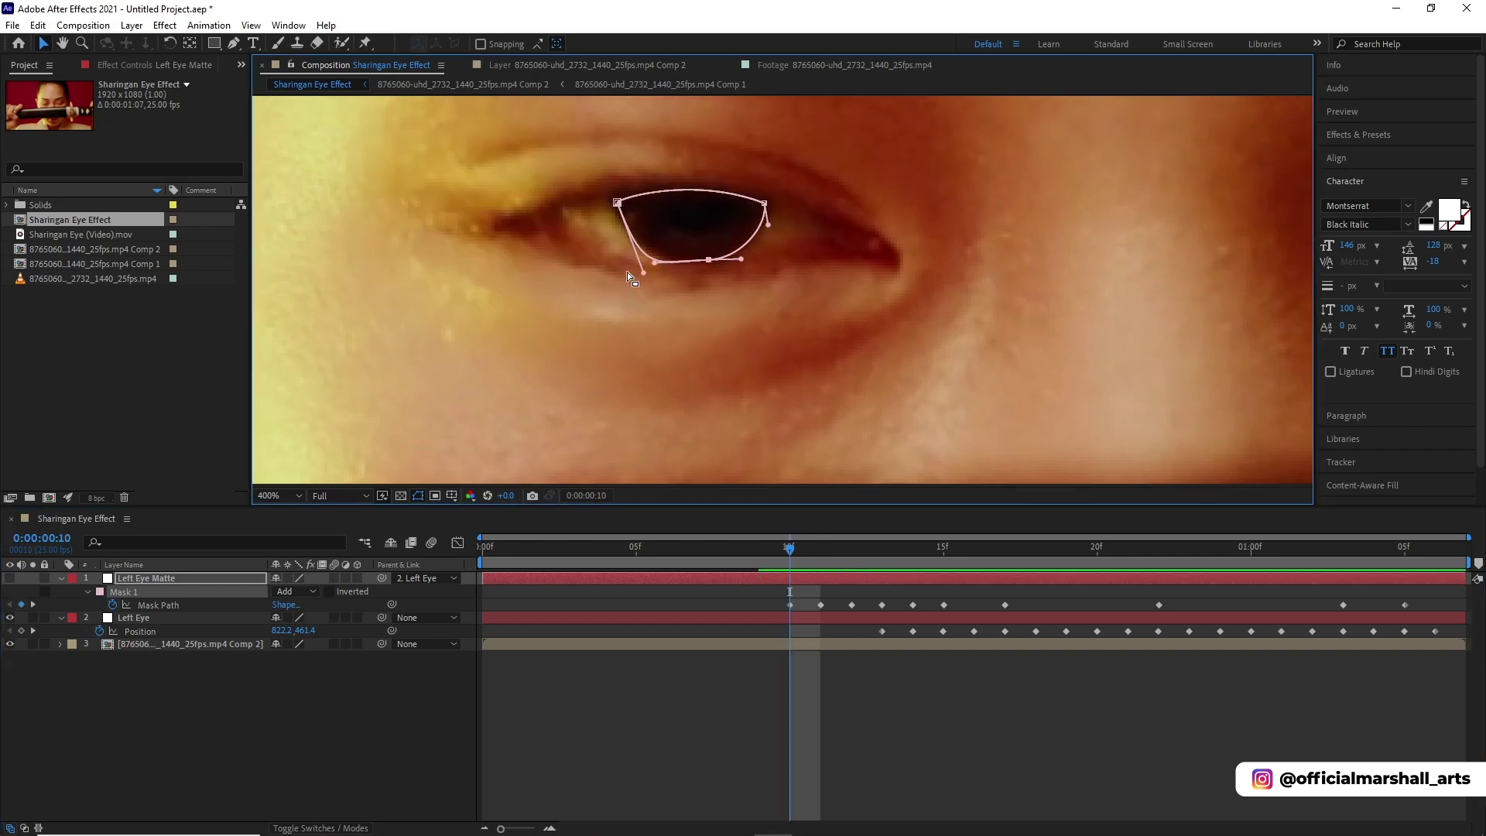
{"action": "left_click_drag", "start_coordinate": [643, 272], "coordinate": [639, 258]}
{"action": "left_click", "coordinate": [617, 203]}
{"action": "left_click_drag", "start_coordinate": [661, 179], "coordinate": [699, 191]}
{"action": "left_click_drag", "start_coordinate": [654, 262], "coordinate": [656, 254]}
Flatten the mask at frame 9 into a narrow shape within the nearly closed eye opening.
{"action": "left_click_drag", "start_coordinate": [790, 549], "coordinate": [758, 550]}
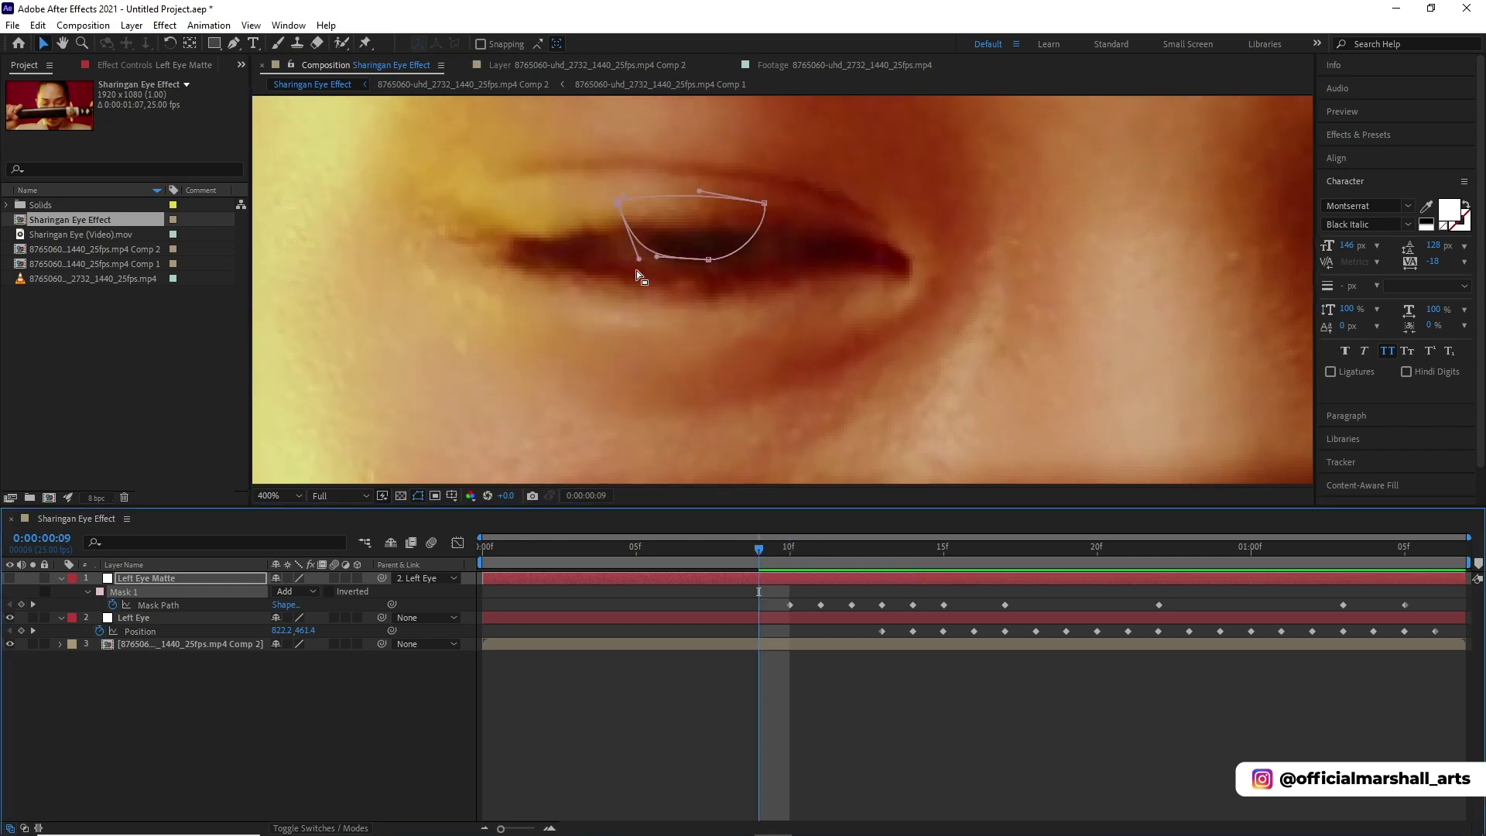
{"action": "left_click_drag", "start_coordinate": [617, 202], "coordinate": [645, 238]}
{"action": "left_click_drag", "start_coordinate": [708, 259], "coordinate": [711, 268]}
{"action": "left_click_drag", "start_coordinate": [764, 202], "coordinate": [746, 238]}
{"action": "left_click", "coordinate": [646, 238]}
{"action": "left_click", "coordinate": [712, 270]}
{"action": "left_click_drag", "start_coordinate": [667, 295], "coordinate": [708, 270]}
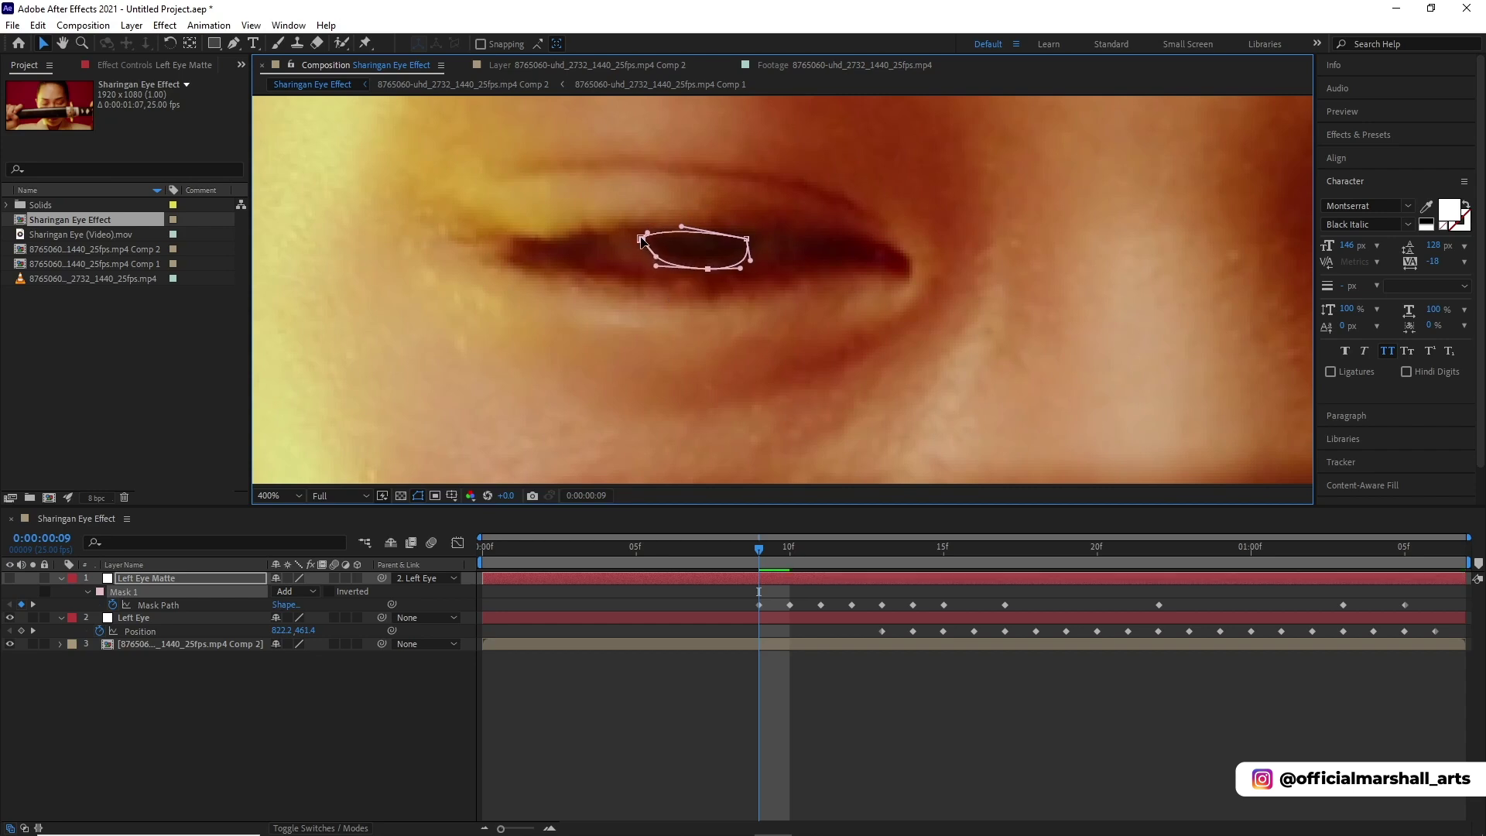
{"action": "left_click", "coordinate": [642, 238]}
{"action": "left_click_drag", "start_coordinate": [647, 231], "coordinate": [641, 237]}
{"action": "left_click_drag", "start_coordinate": [681, 226], "coordinate": [734, 262]}
{"action": "left_click", "coordinate": [707, 270]}
{"action": "left_click_drag", "start_coordinate": [750, 260], "coordinate": [707, 264]}
Trim the start of the Left Eye Matte layer to frame 9 and show the layer again.
{"action": "left_click_drag", "start_coordinate": [759, 549], "coordinate": [728, 550]}
{"action": "left_click_drag", "start_coordinate": [483, 578], "coordinate": [759, 578]}
{"action": "left_click", "coordinate": [62, 579]}
{"action": "left_click", "coordinate": [10, 578]}
Fit the composition in the viewer and play it from the start to check the animated matte.
{"action": "key", "text": "Home"}
{"action": "left_click", "coordinate": [290, 497]}
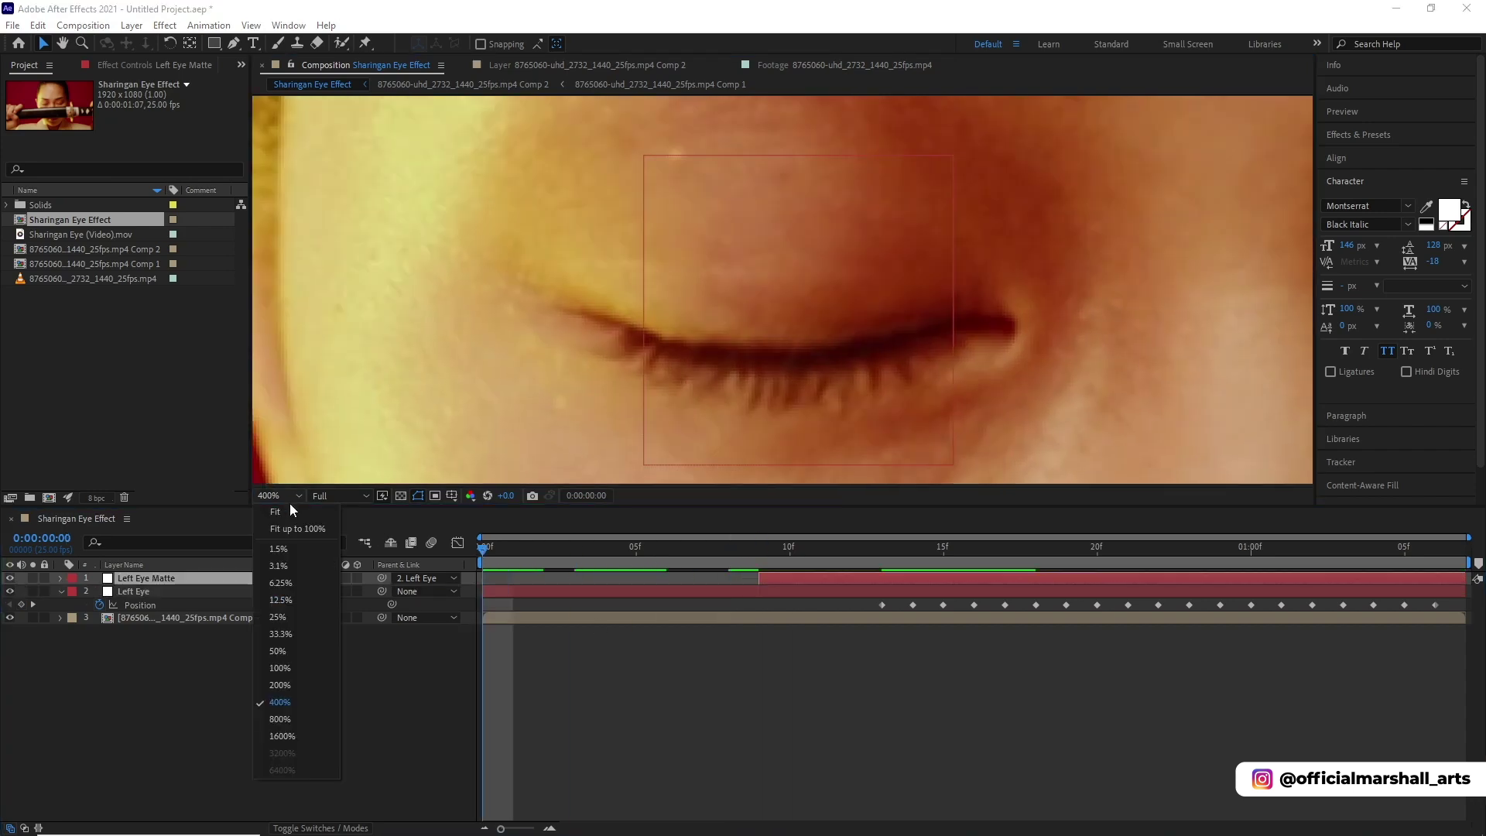
{"action": "left_click", "coordinate": [295, 523]}
{"action": "key", "text": "space"}
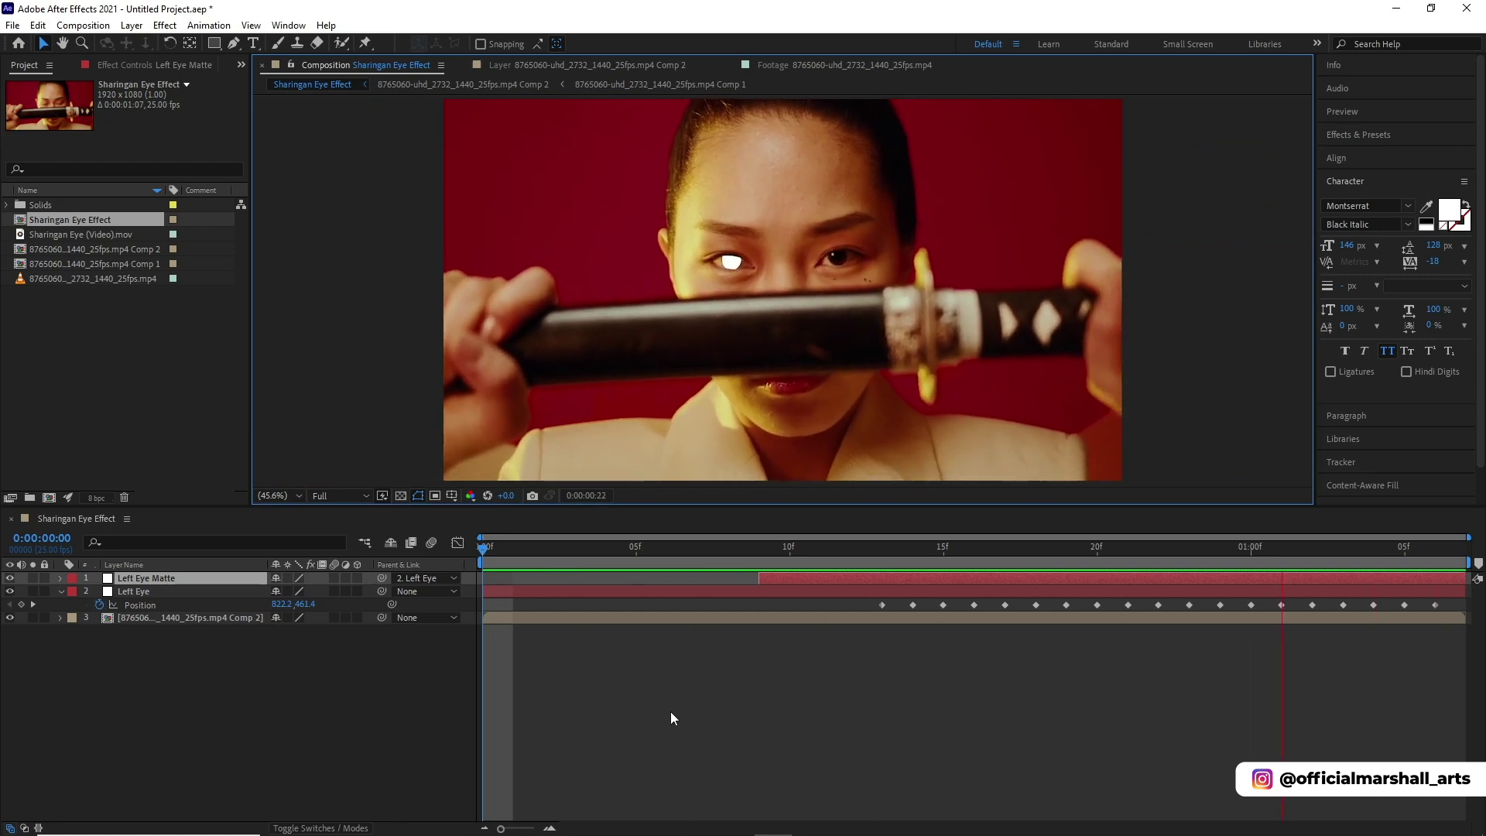
{"action": "key", "text": "space"}
Return to frame 9 and preview the Sharingan Eye (Video).mov footage.
{"action": "left_click", "coordinate": [759, 550]}
{"action": "left_click", "coordinate": [62, 591]}
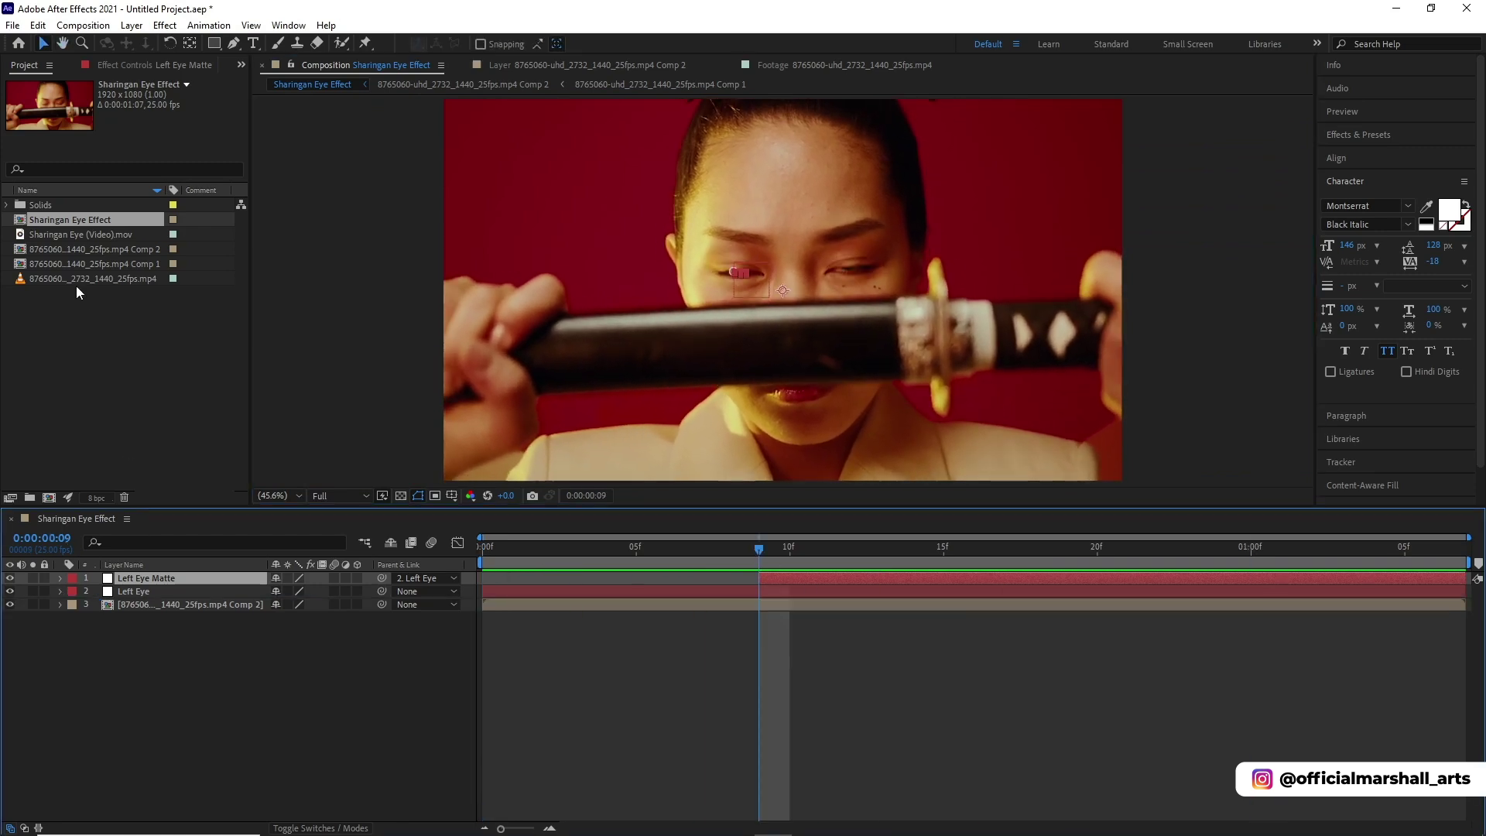
{"action": "left_click", "coordinate": [71, 234]}
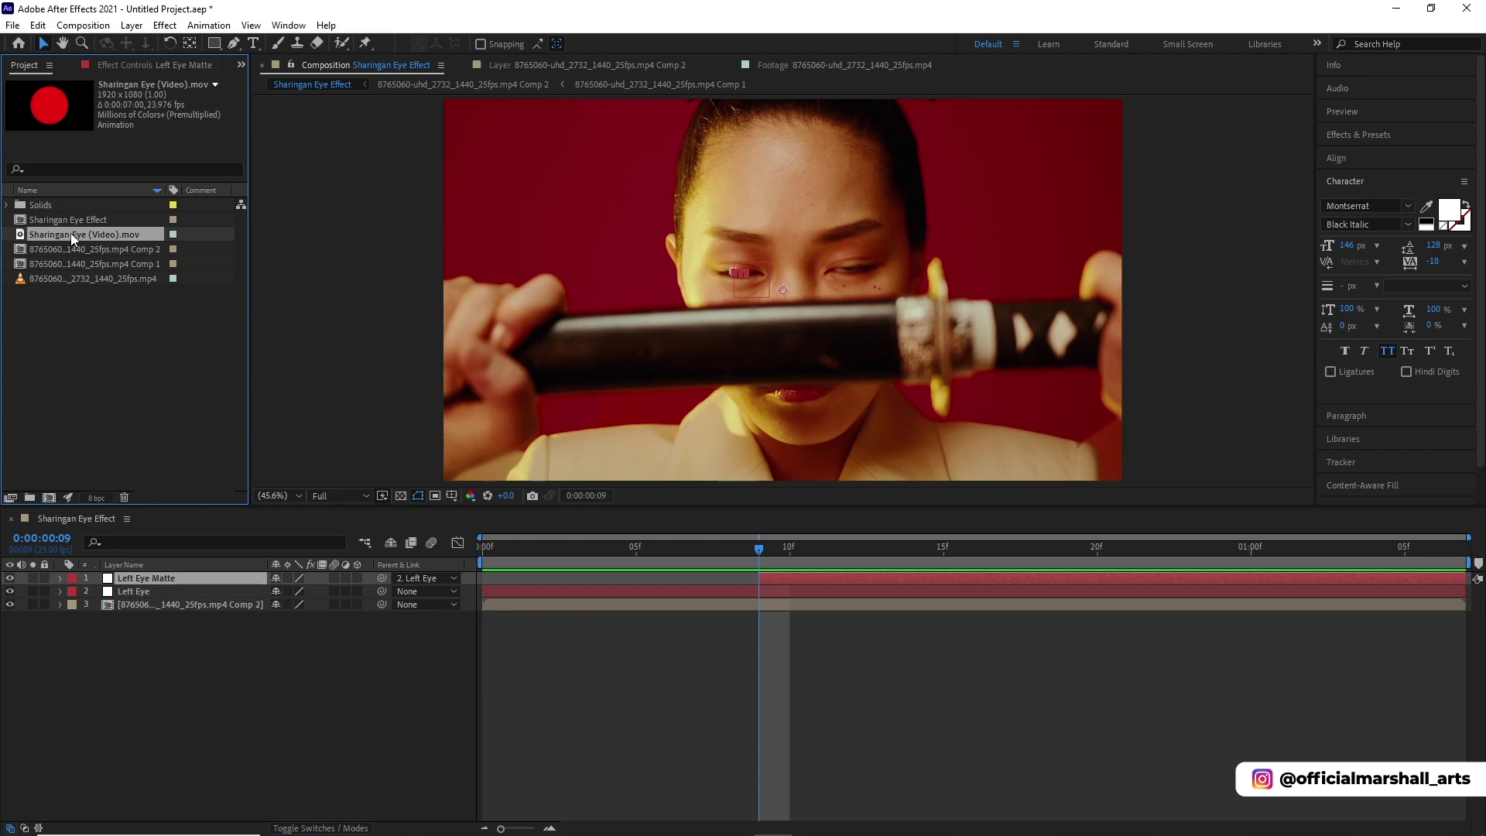
{"action": "double_click", "coordinate": [72, 233]}
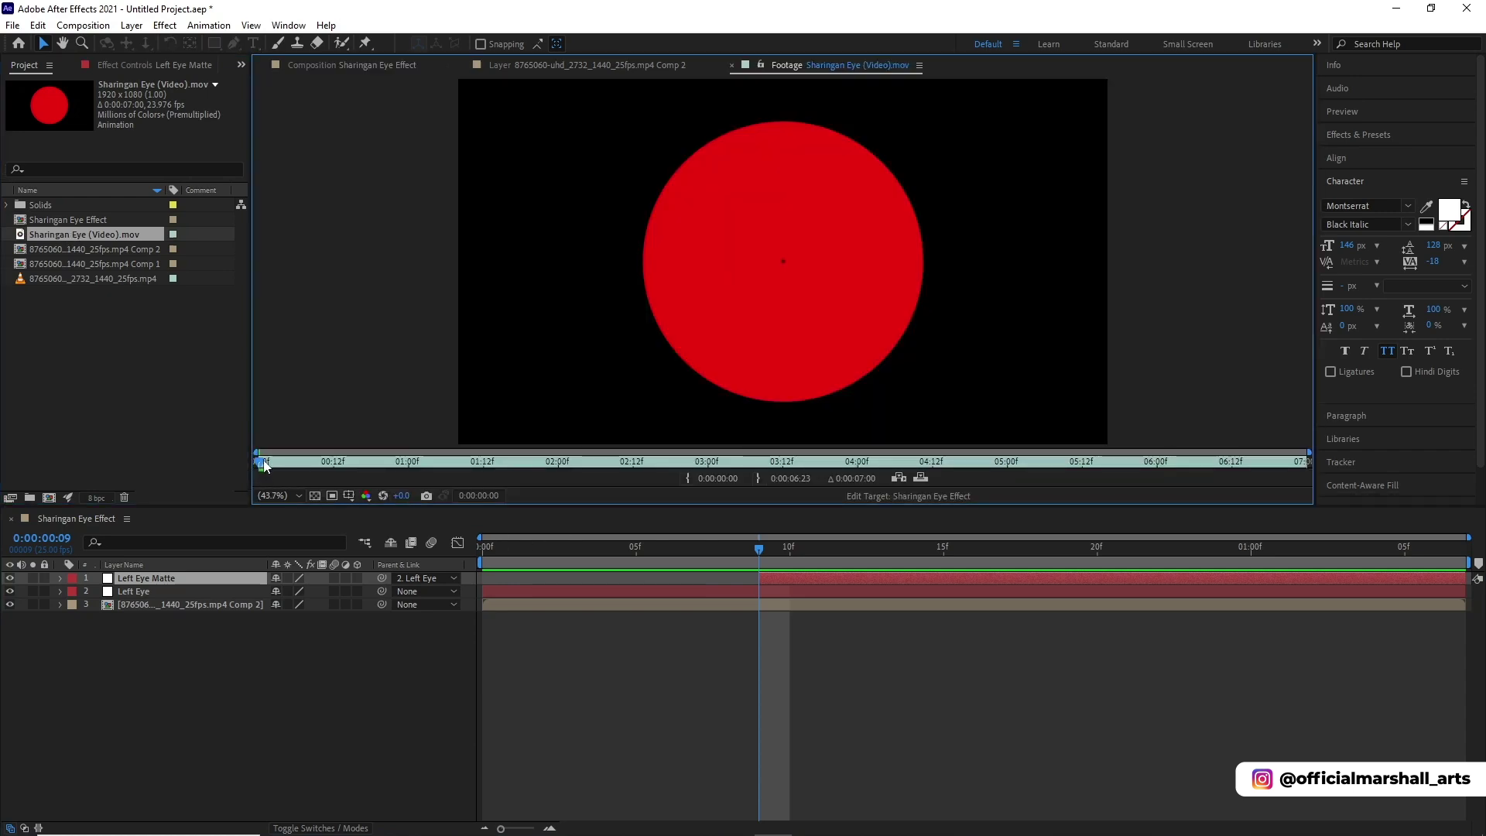
{"action": "key", "text": "space"}
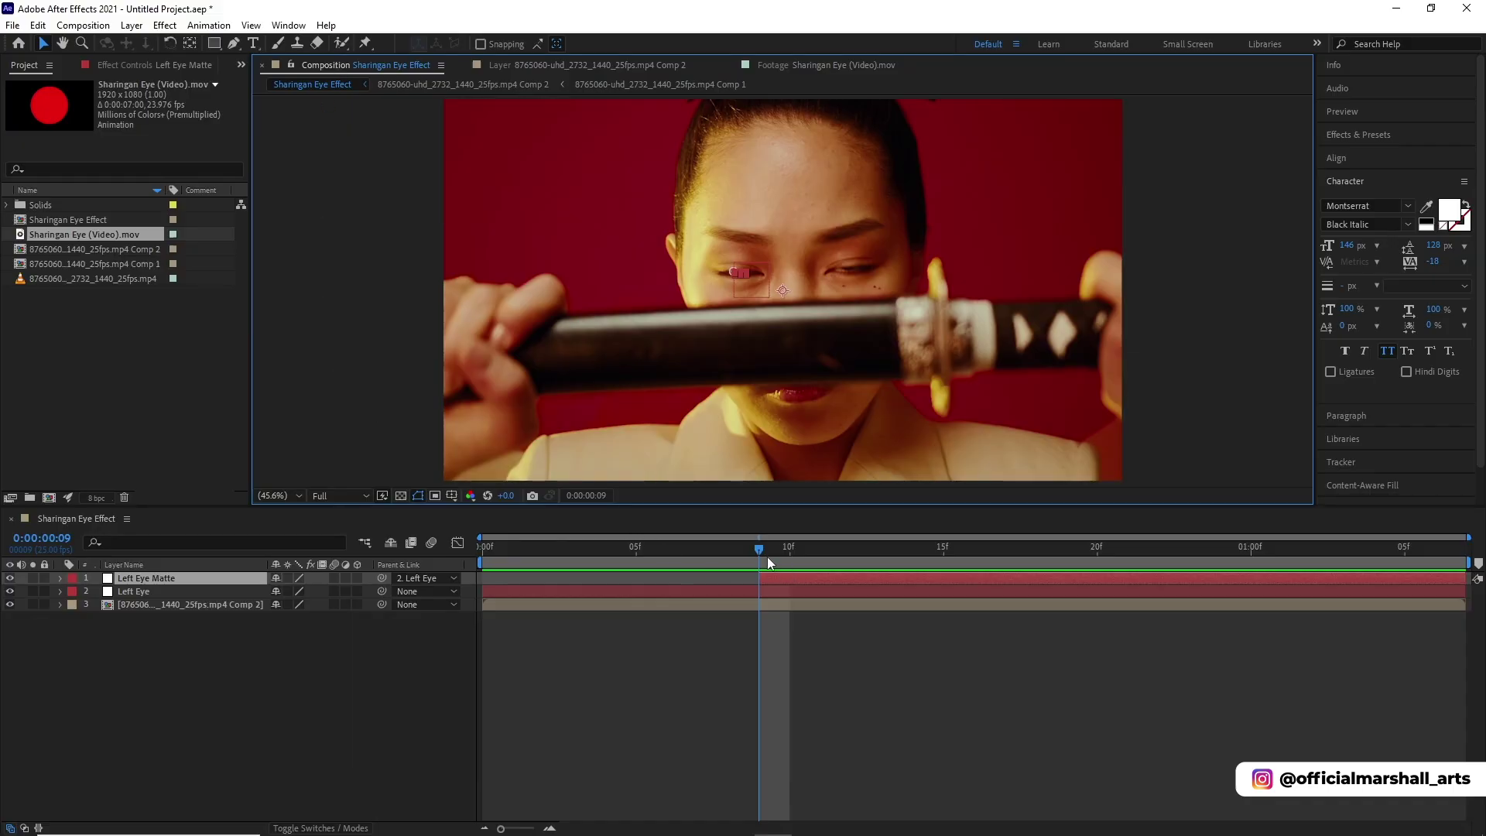
Add Sharingan Eye (Video).mov to the composition as the uppermost layer and scale it to 11%.
{"action": "left_click_drag", "start_coordinate": [91, 233], "coordinate": [181, 579]}
{"action": "key", "text": "s"}
{"action": "left_click_drag", "start_coordinate": [478, 525], "coordinate": [242, 597]}
Place the Sharingan graphic over the tracked eye, refining its position at frame 21 where the eye is open.
{"action": "scroll", "coordinate": [787, 318], "scroll_direction": "up", "scroll_amount": 5}
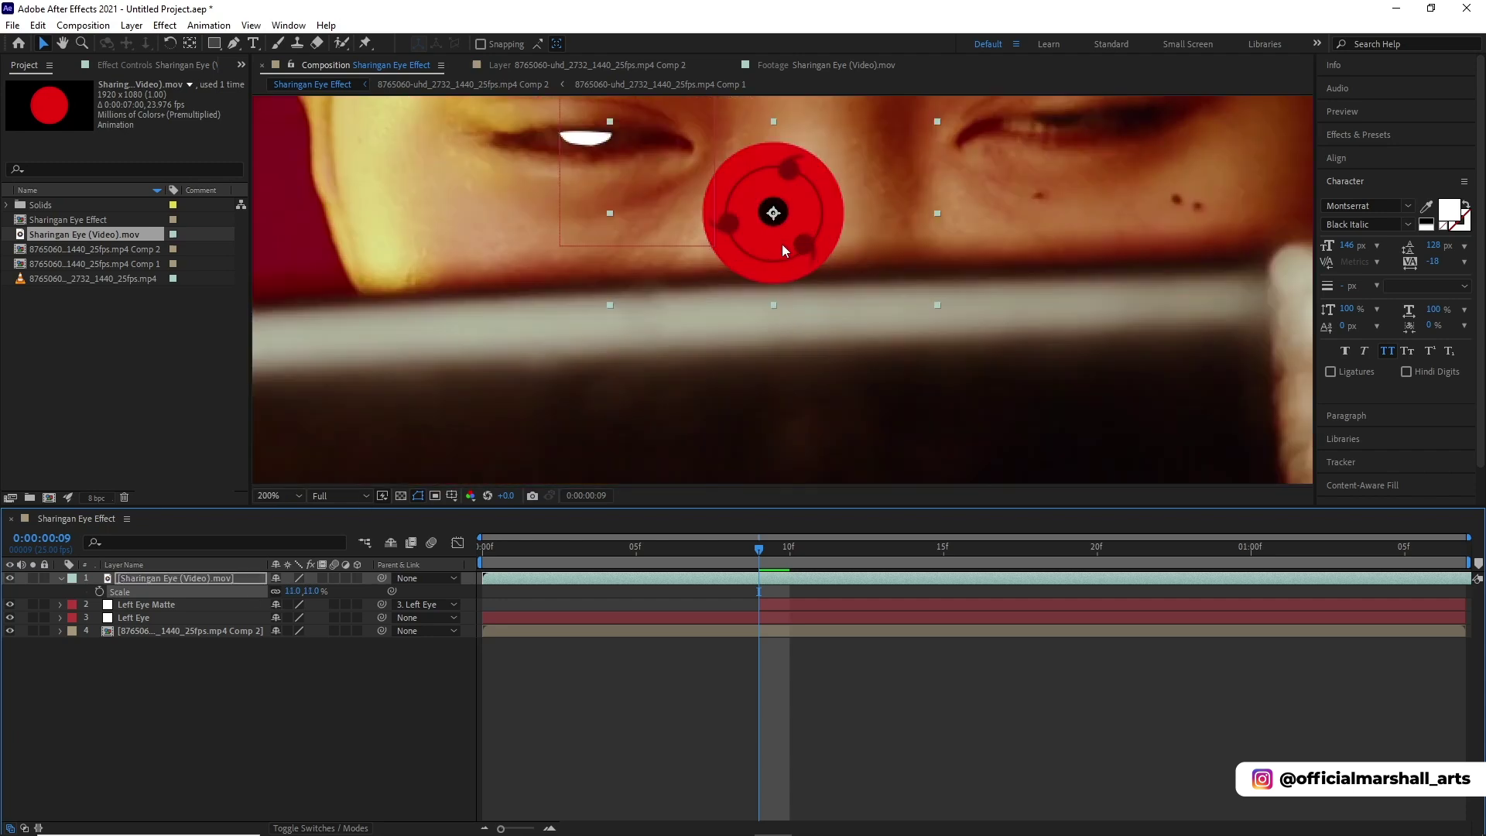
{"action": "left_click_drag", "start_coordinate": [784, 250], "coordinate": [600, 168]}
{"action": "left_click", "coordinate": [914, 548]}
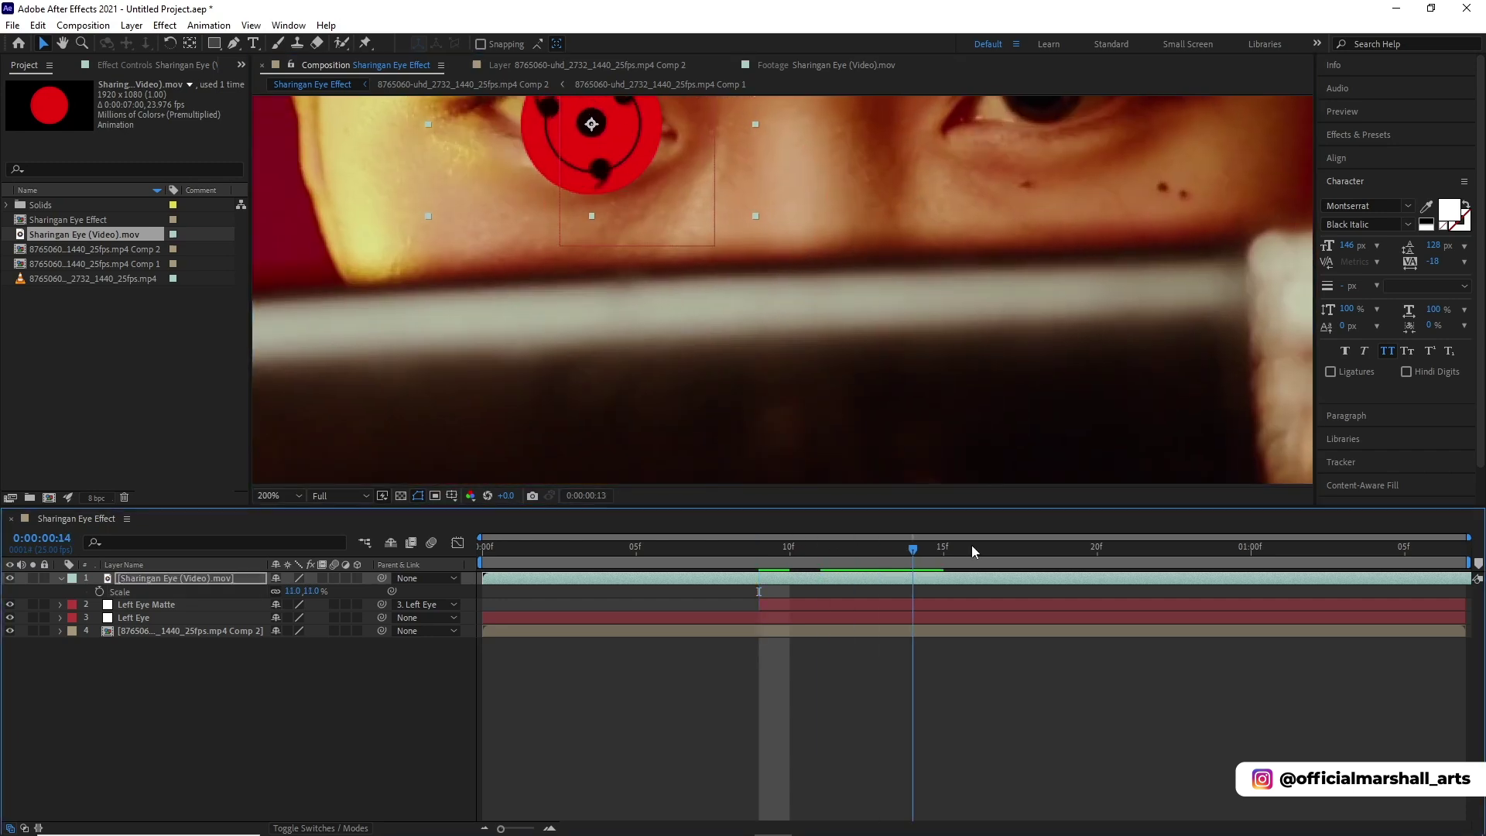
{"action": "left_click", "coordinate": [1129, 548]}
{"action": "scroll", "coordinate": [636, 192], "scroll_direction": "down", "scroll_amount": 2}
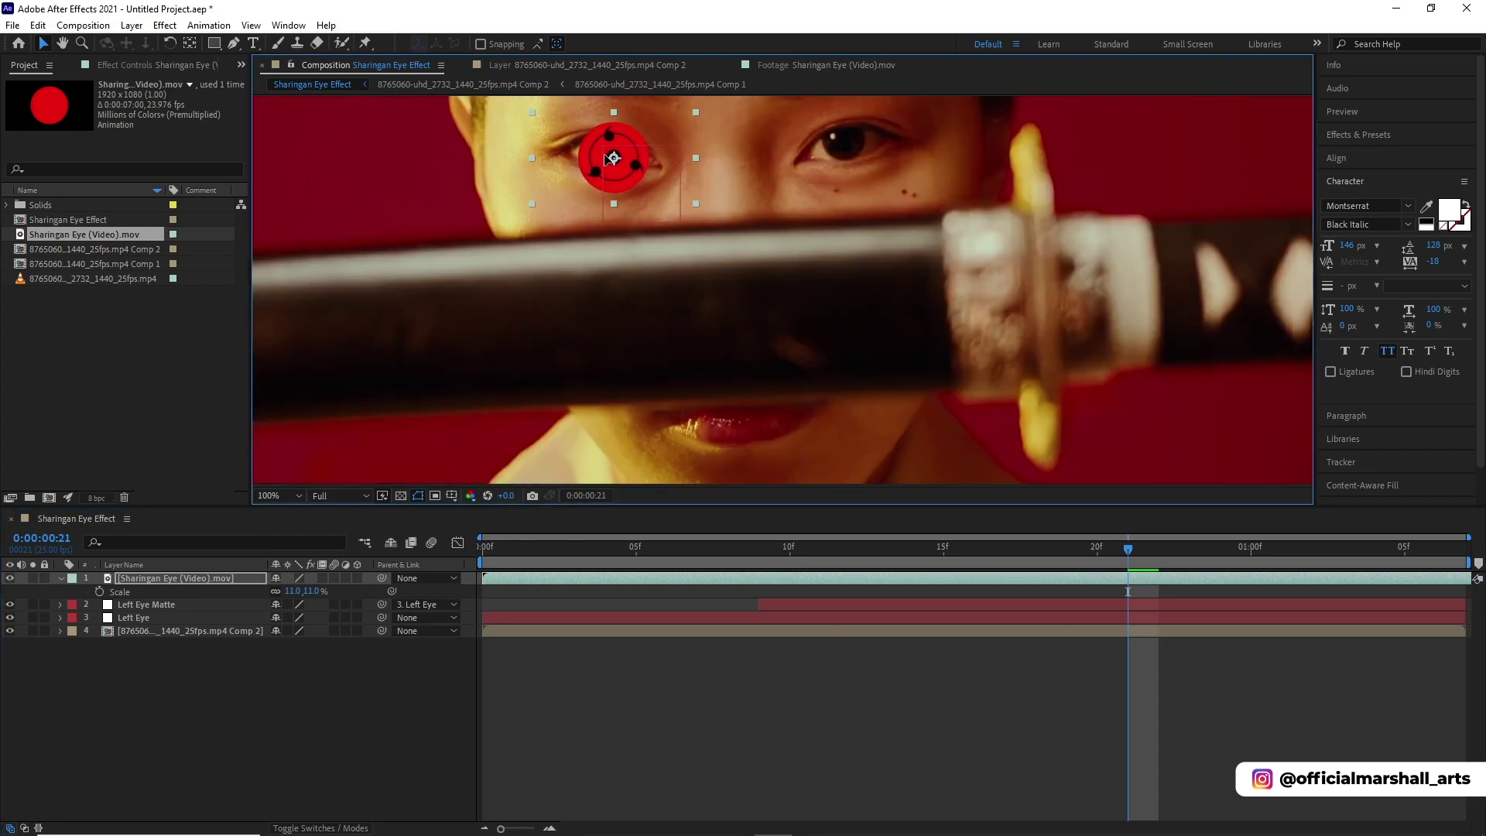
{"action": "left_click_drag", "start_coordinate": [611, 158], "coordinate": [611, 156]}
Move Left Eye Matte above the Sharingan Eye layer and use it as that layer's alpha track matte.
{"action": "left_click_drag", "start_coordinate": [263, 606], "coordinate": [263, 577]}
{"action": "key", "text": "F4"}
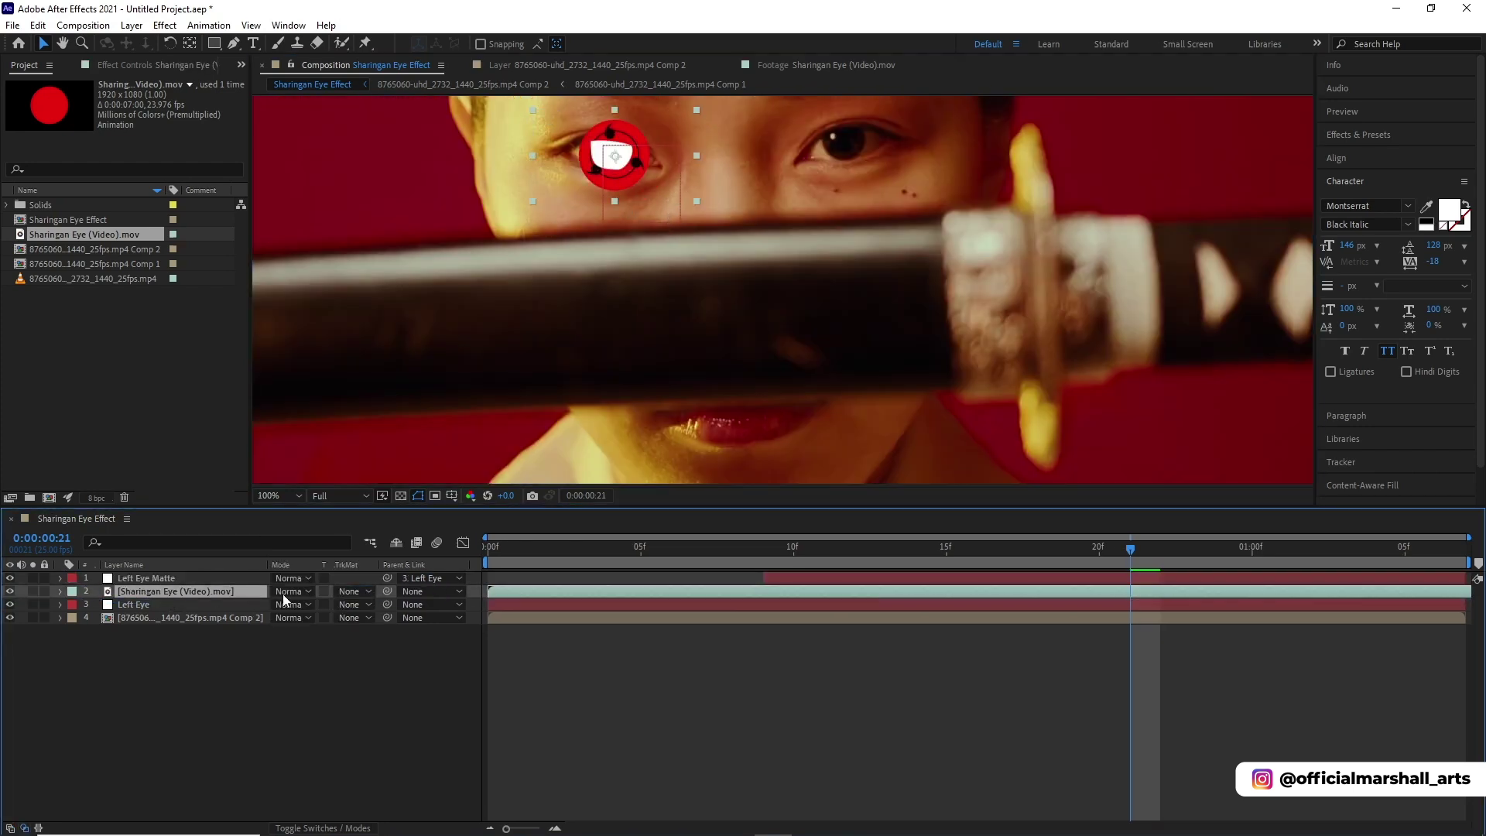
{"action": "left_click", "coordinate": [352, 591]}
{"action": "left_click", "coordinate": [379, 628]}
Scale the Sharingan Eye layer down to 5% and center it on the iris.
{"action": "key", "text": "s"}
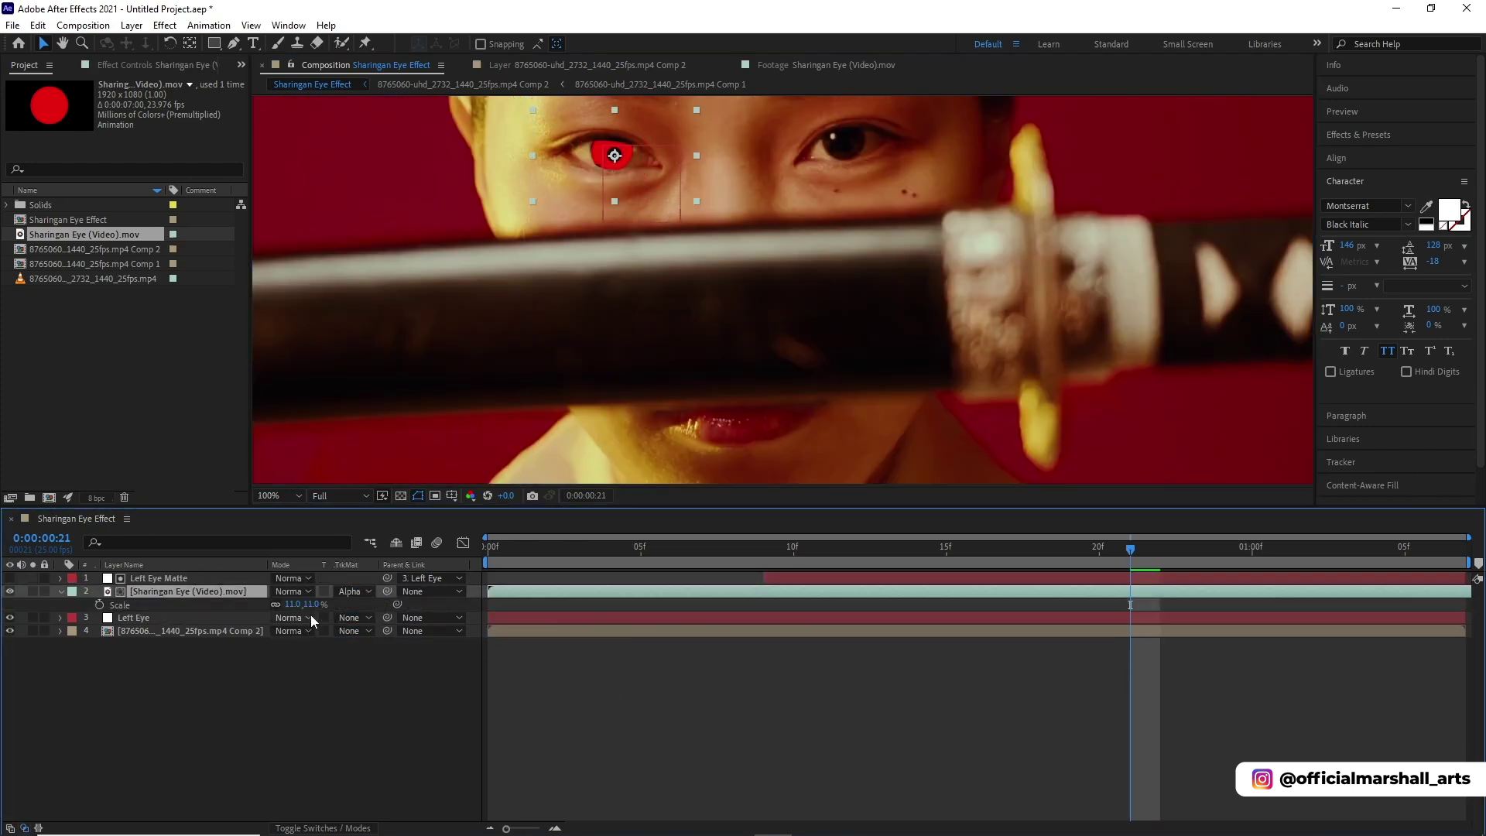
{"action": "left_click_drag", "start_coordinate": [305, 604], "coordinate": [294, 605]}
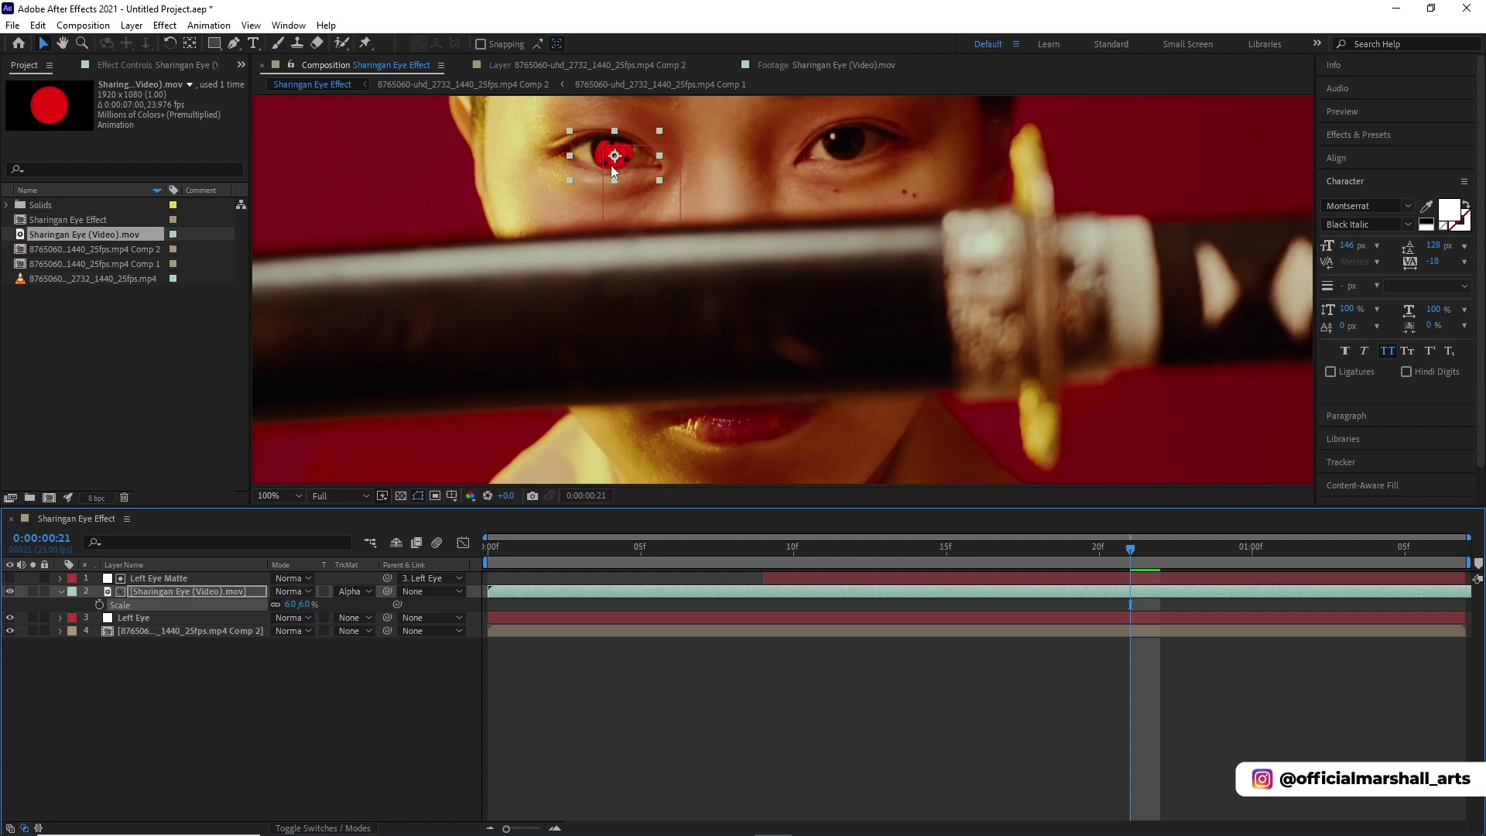
{"action": "left_click_drag", "start_coordinate": [616, 157], "coordinate": [611, 153]}
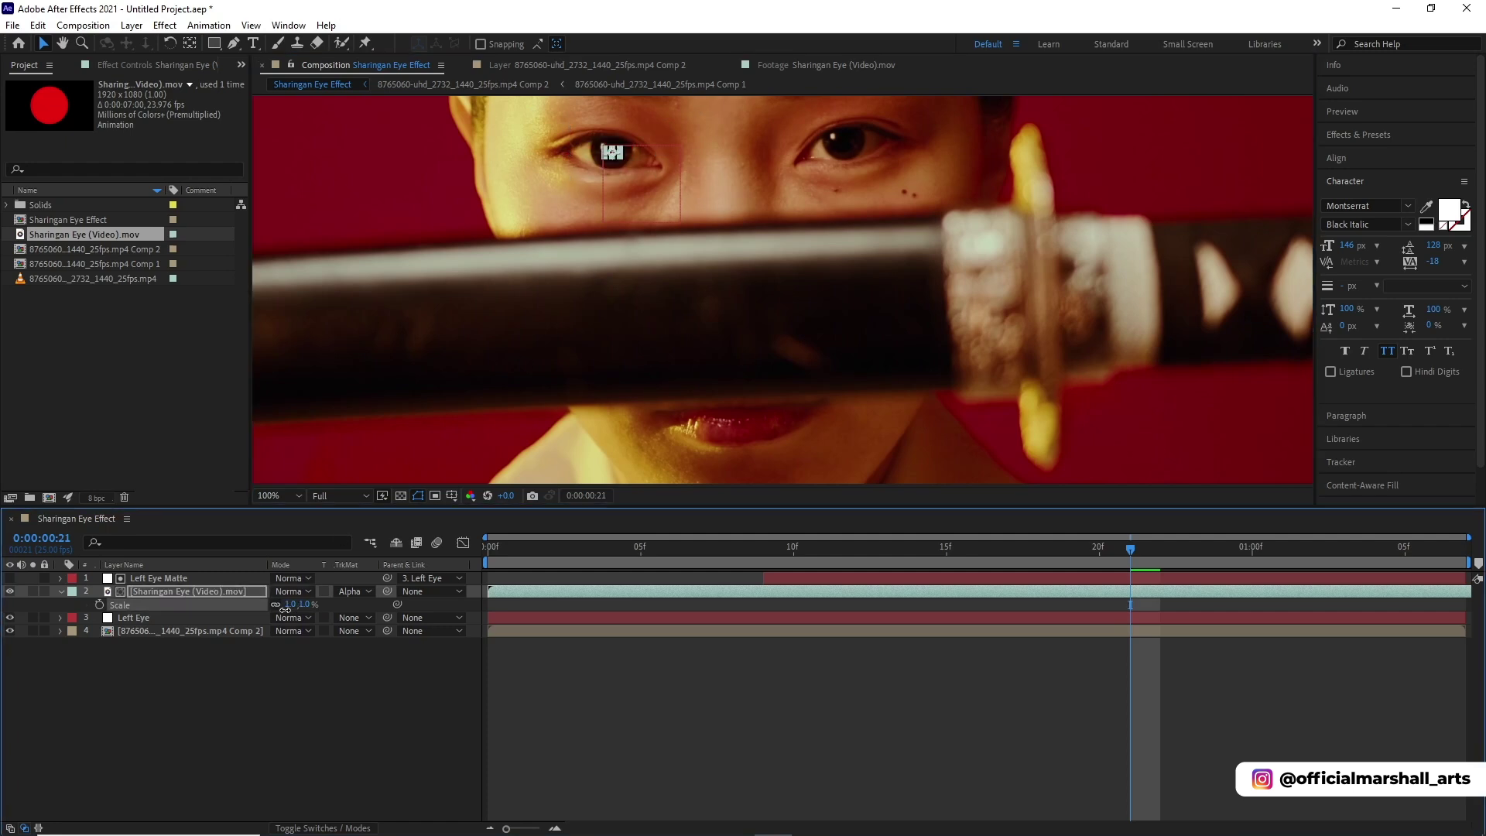
{"action": "left_click_drag", "start_coordinate": [288, 609], "coordinate": [289, 610]}
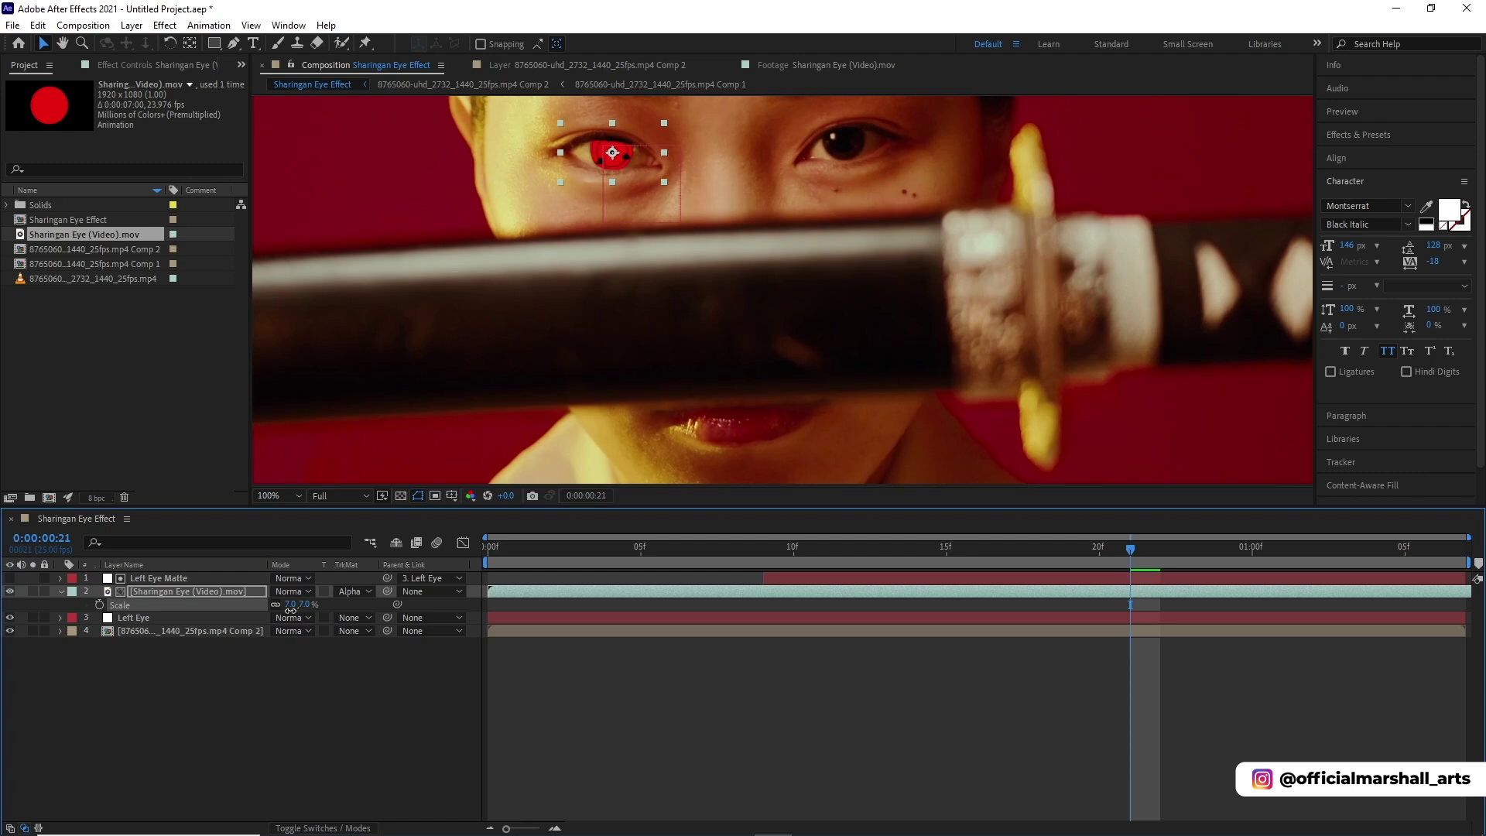
Set the Left Eye Matte mask's feather to 16 pixels and its expansion to -8 pixels.
{"action": "left_click", "coordinate": [197, 578]}
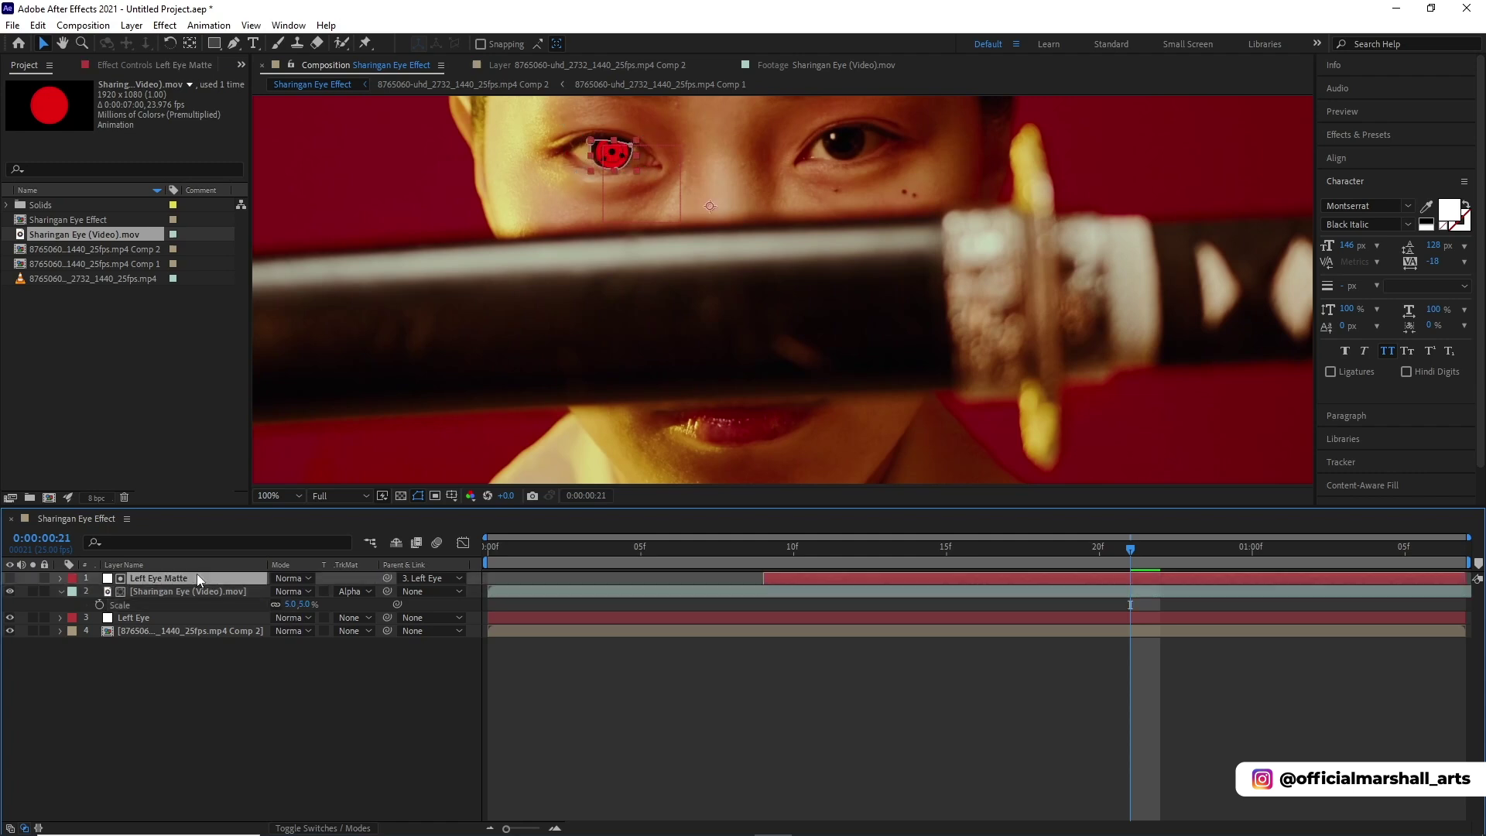
{"action": "key", "text": "m"}
{"action": "key", "text": "m"}
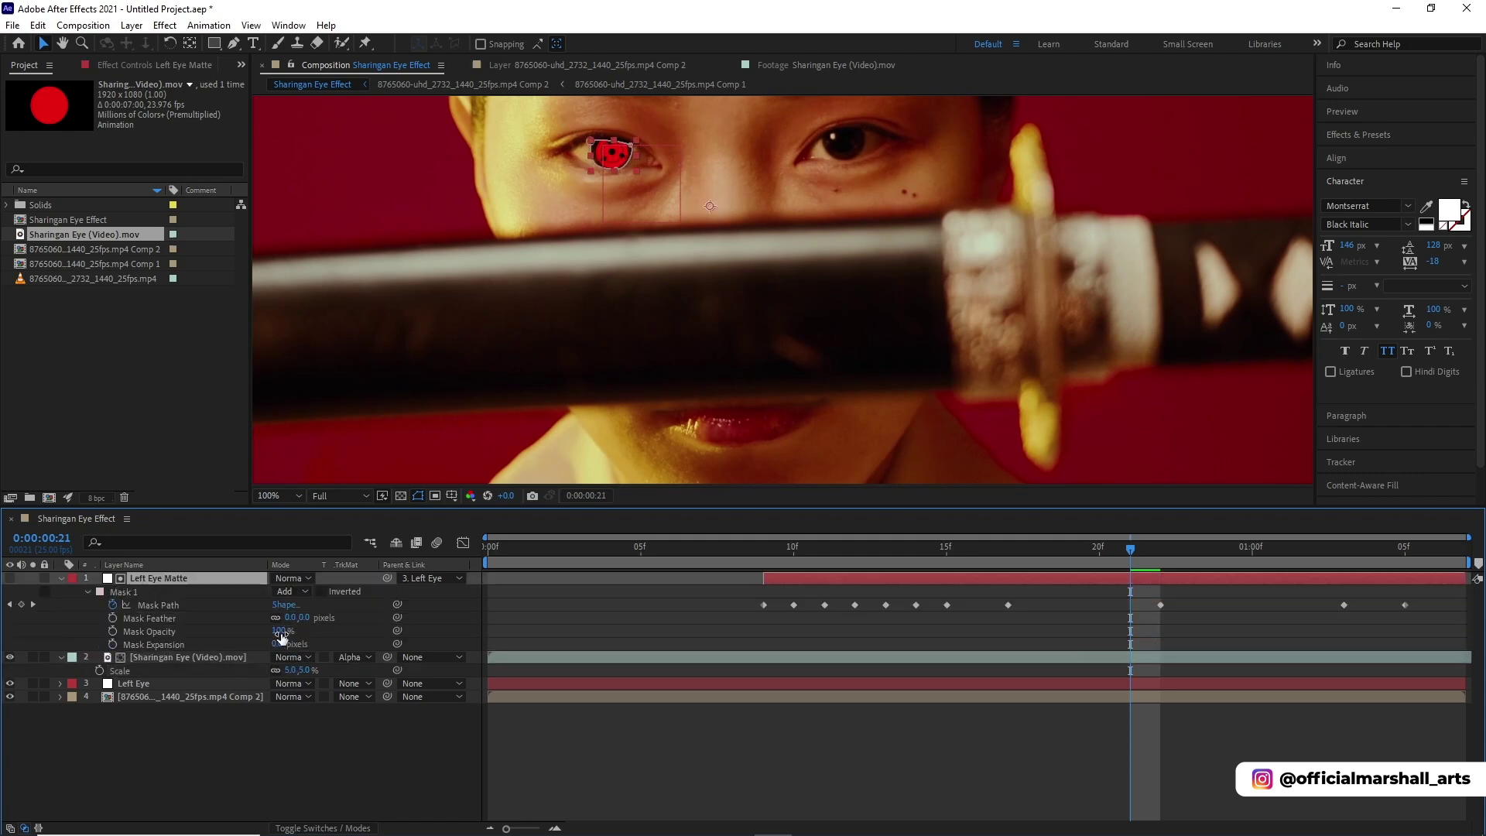
{"action": "left_click_drag", "start_coordinate": [328, 619], "coordinate": [263, 636]}
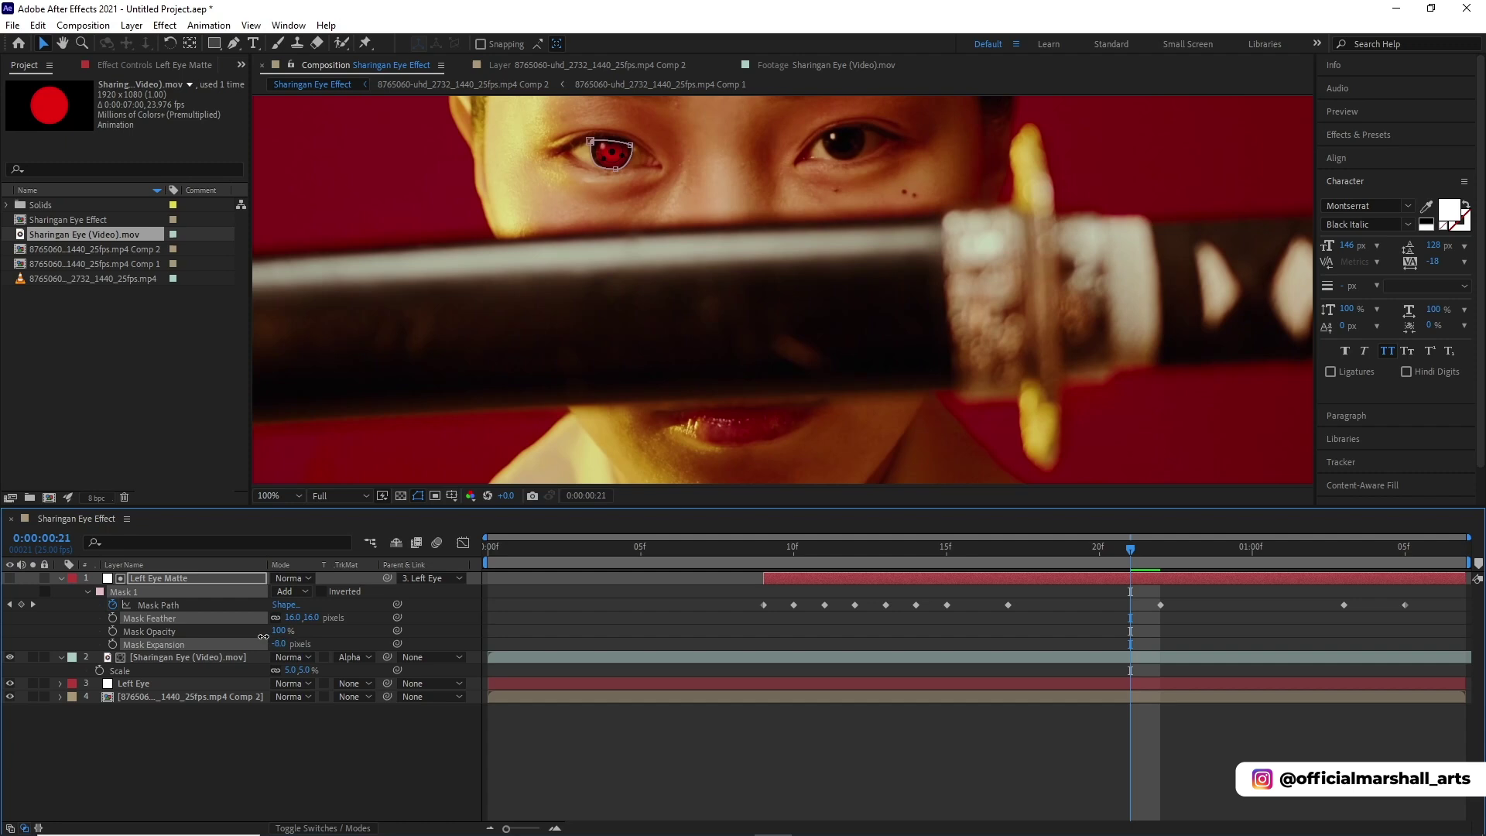
Set the Sharingan Eye layer's scale to 6% and parent it to the Left Eye null at frame 9.
{"action": "left_click", "coordinate": [288, 670]}
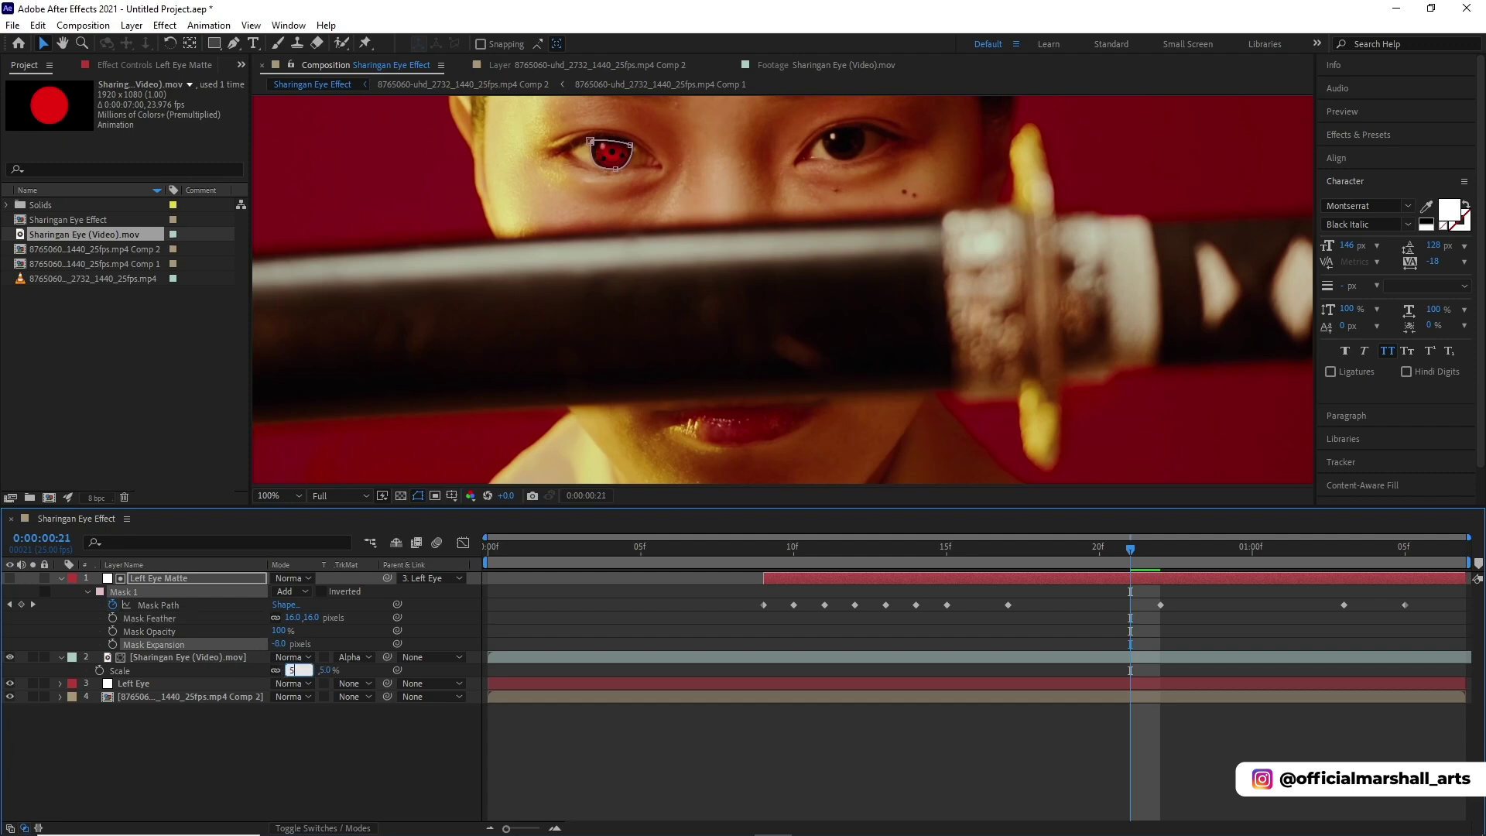
{"action": "key", "text": "Return"}
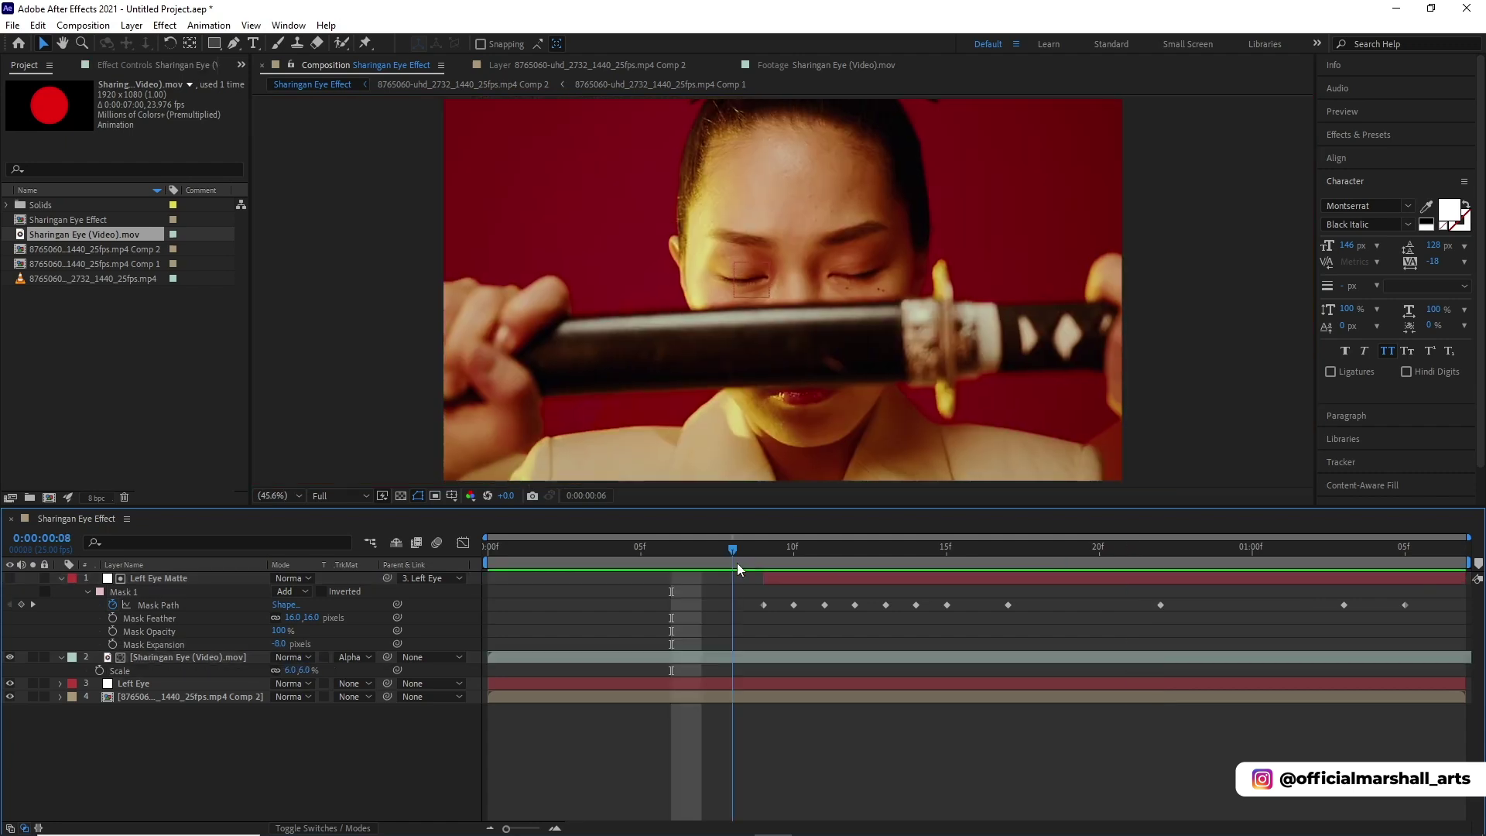
{"action": "mouse_move", "coordinate": [737, 564]}
{"action": "left_mouse_down"}
{"action": "mouse_move", "coordinate": [999, 559]}
{"action": "mouse_move", "coordinate": [753, 567]}
{"action": "left_mouse_up"}
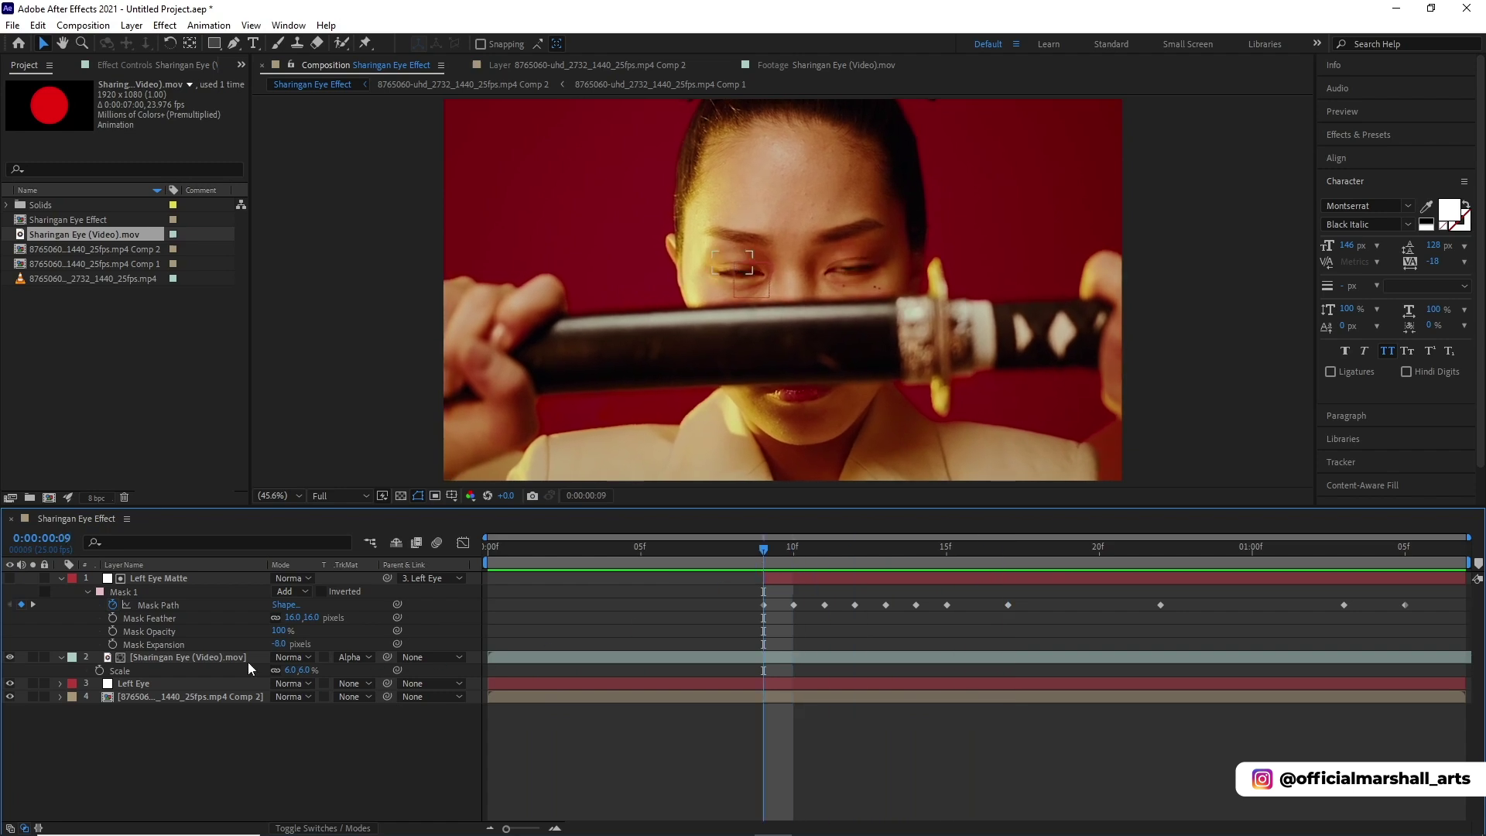
{"action": "left_click", "coordinate": [220, 659]}
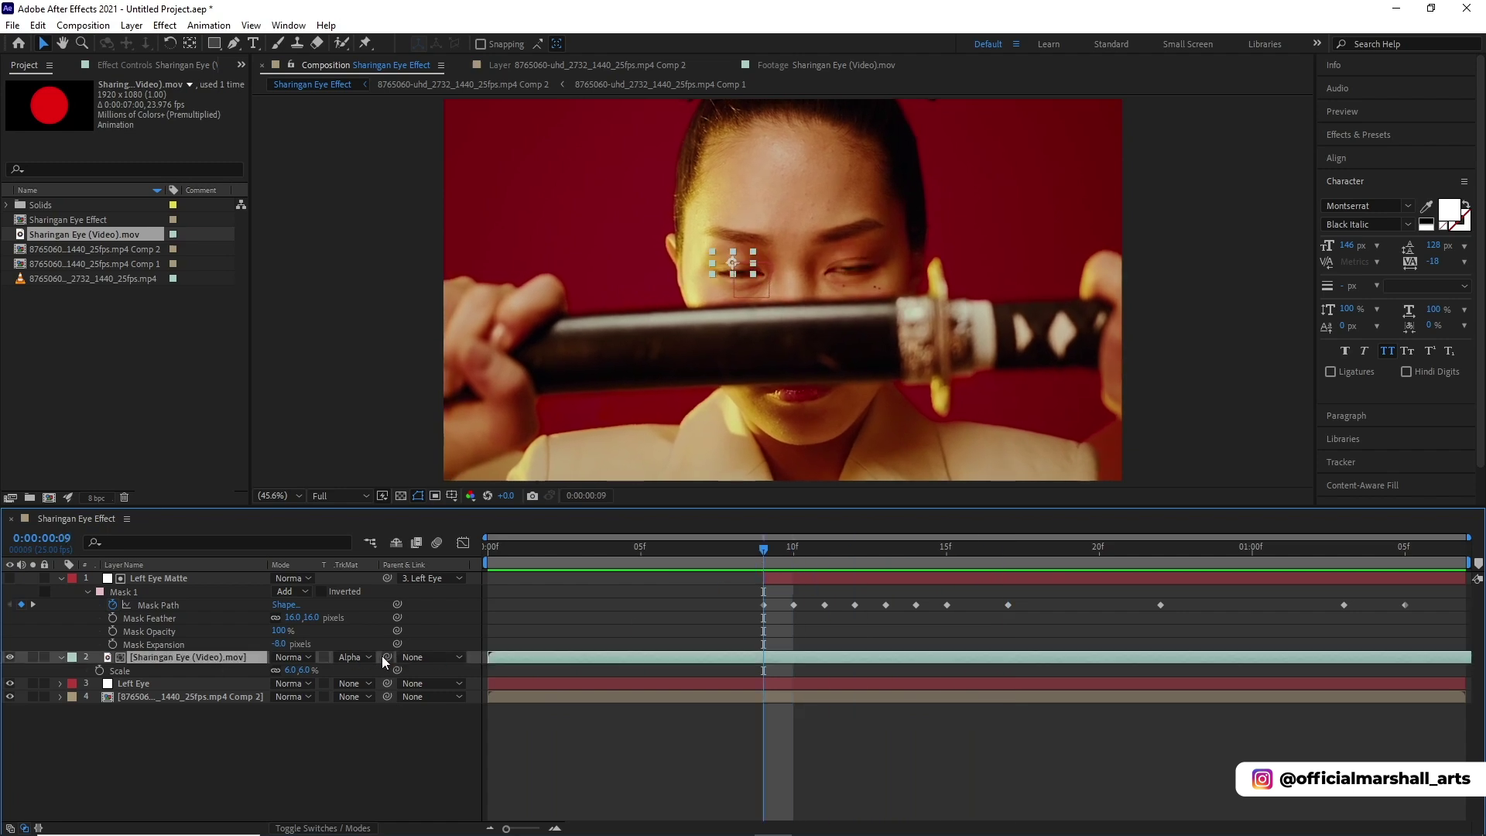
{"action": "left_click_drag", "start_coordinate": [383, 656], "coordinate": [187, 685]}
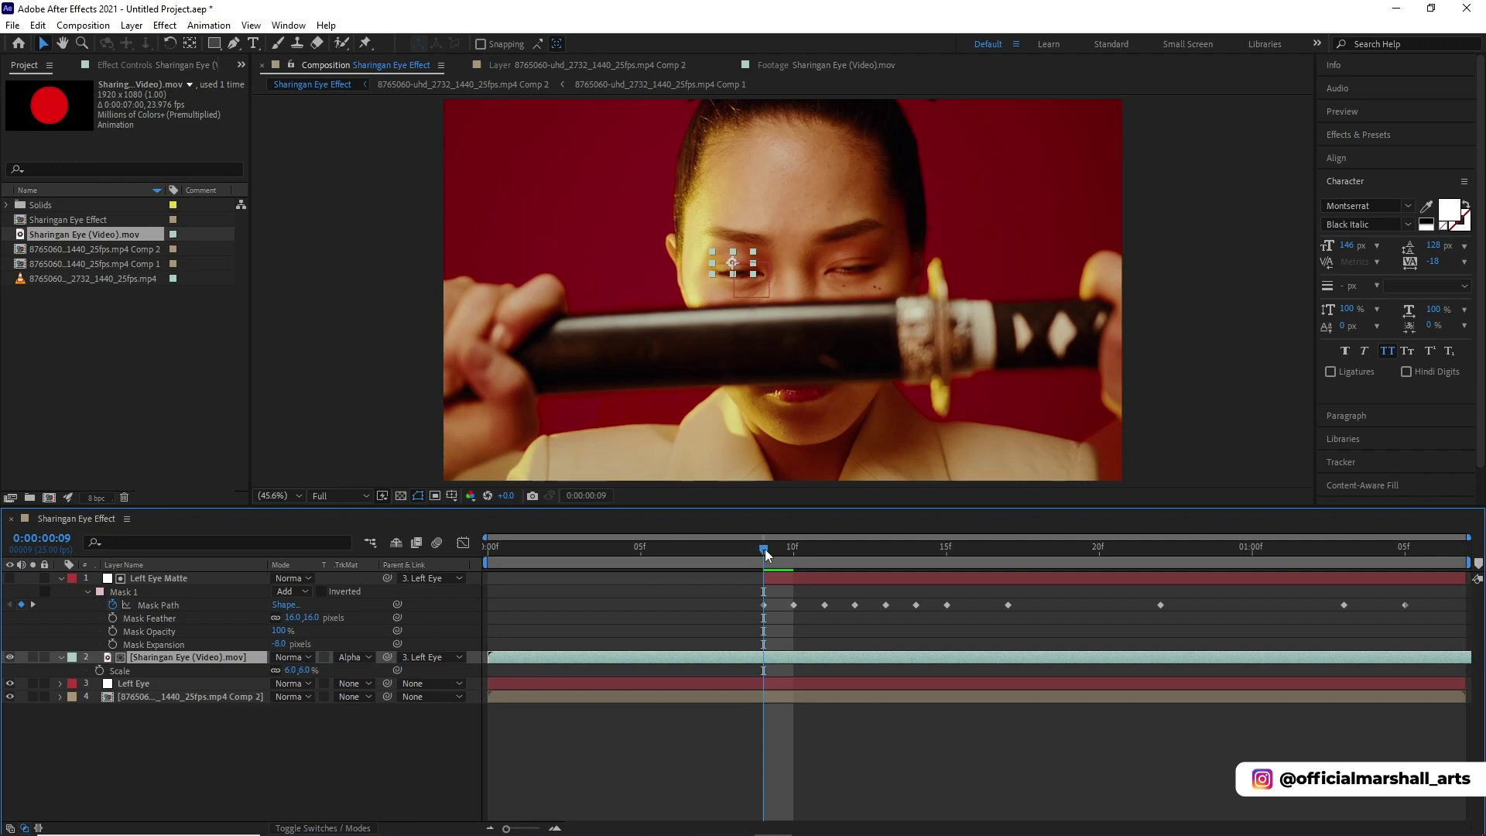
At frame 16, reposition the Sharingan Eye layer so that it is centered on the iris.
{"action": "left_click_drag", "start_coordinate": [765, 550], "coordinate": [966, 571]}
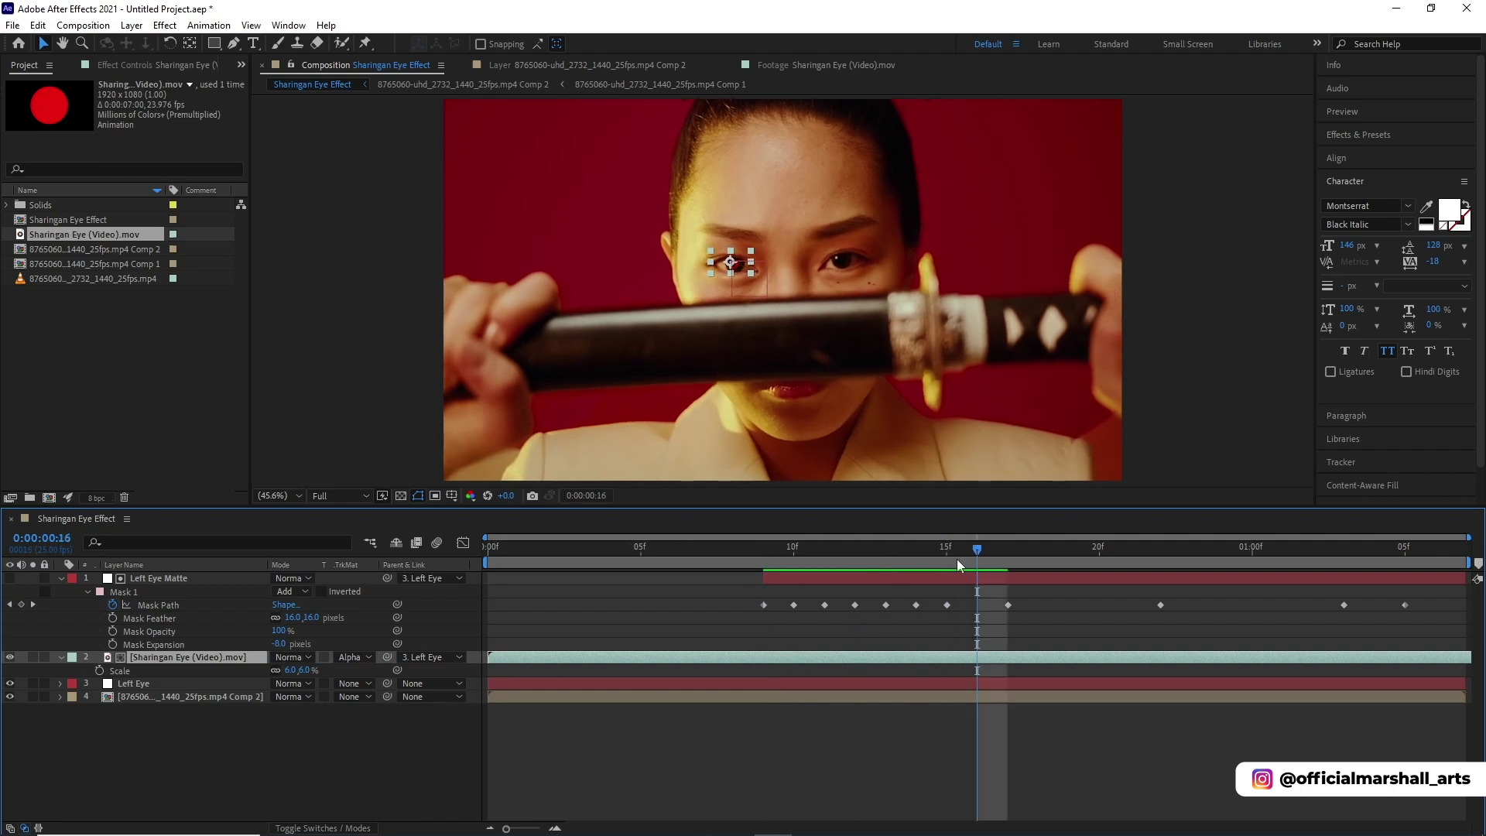
{"action": "scroll", "coordinate": [736, 283], "scroll_direction": "up", "scroll_amount": 5}
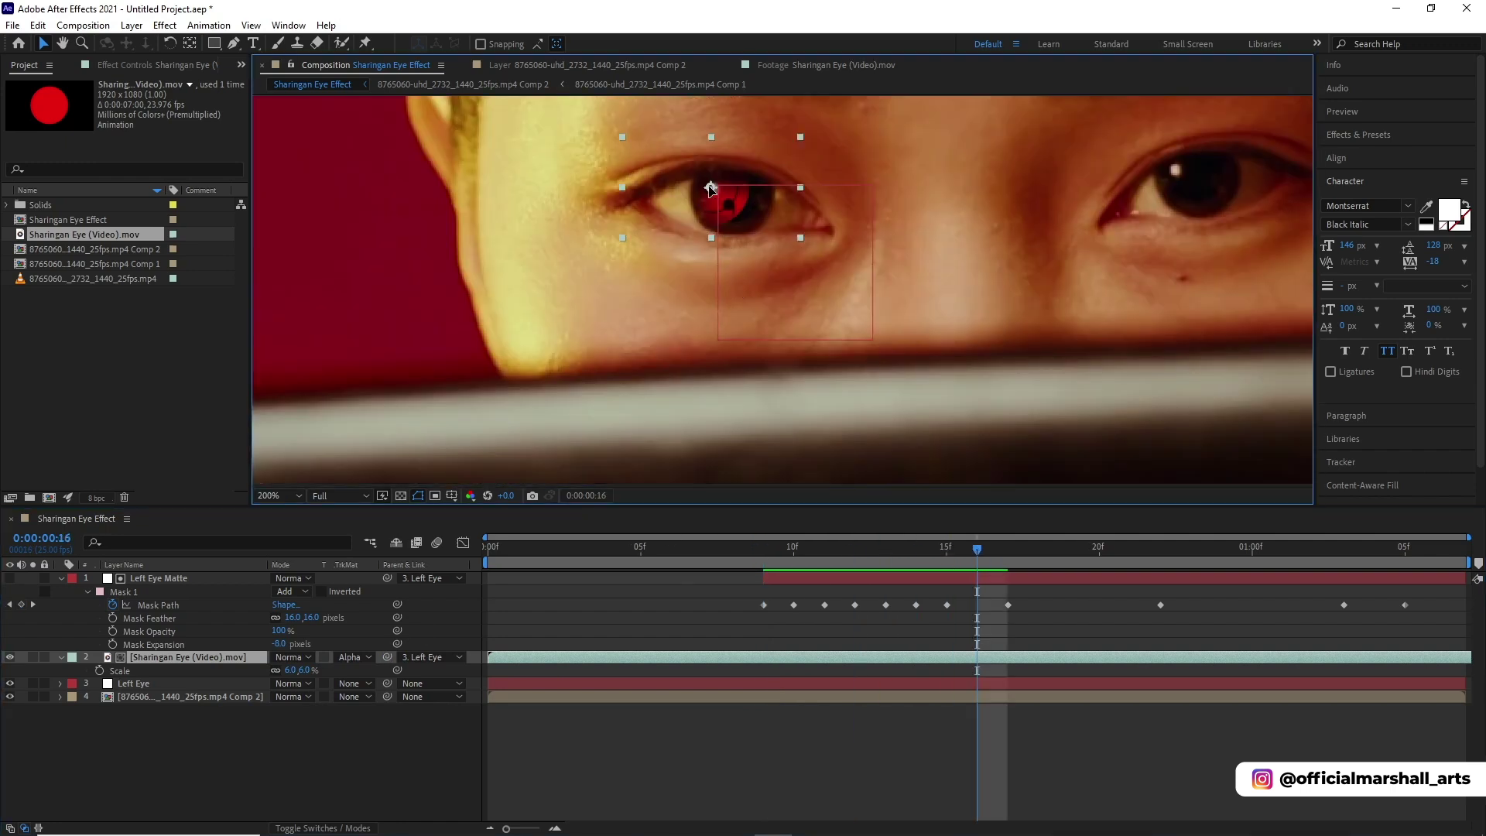
{"action": "left_click_drag", "start_coordinate": [710, 189], "coordinate": [732, 199]}
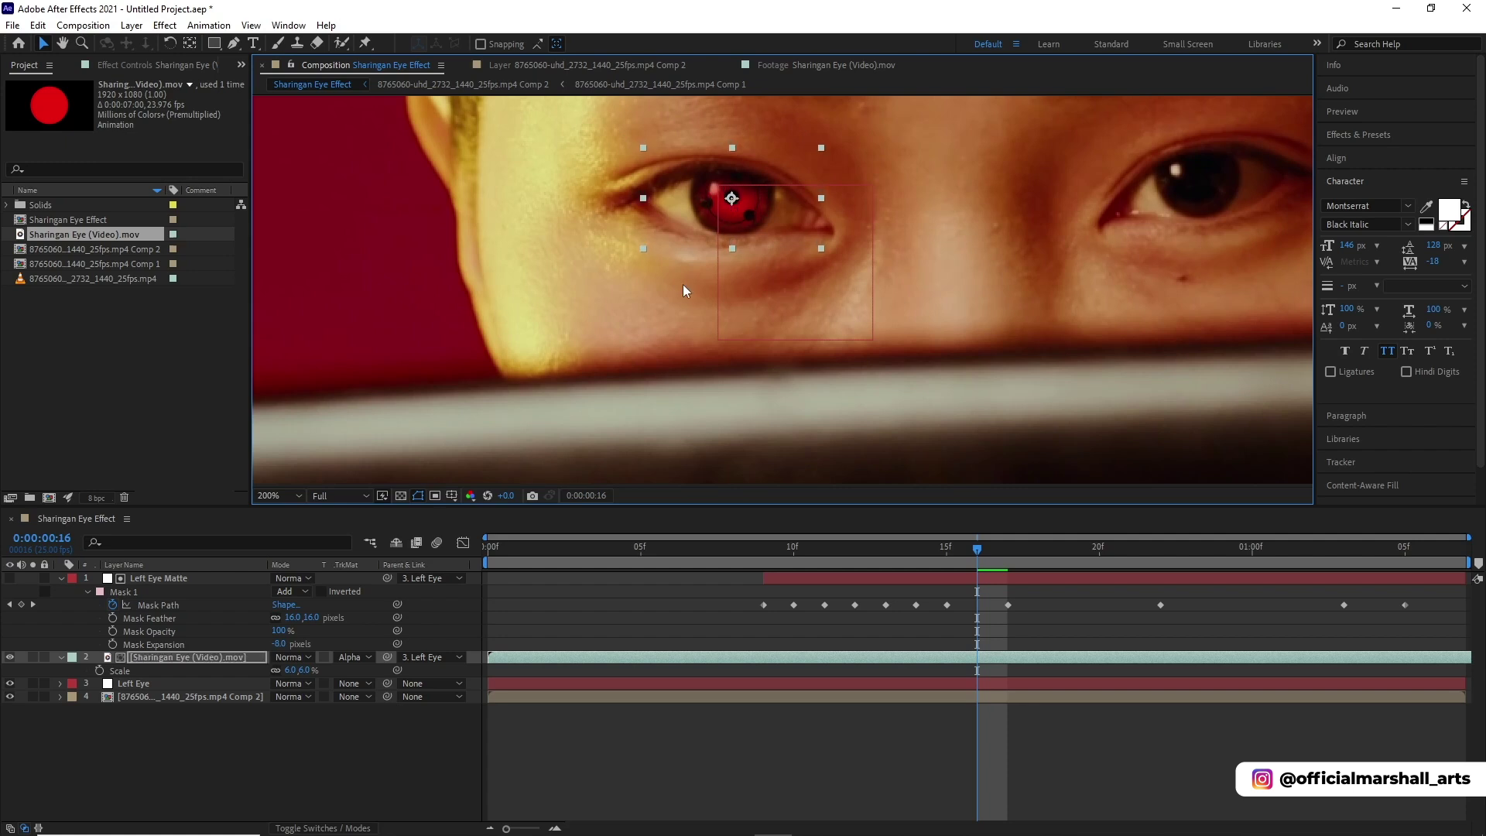
Play the composition from the start, up close and at full-frame view, to check the Sharingan's tracking.
{"action": "left_click", "coordinate": [516, 548]}
{"action": "key", "text": "space"}
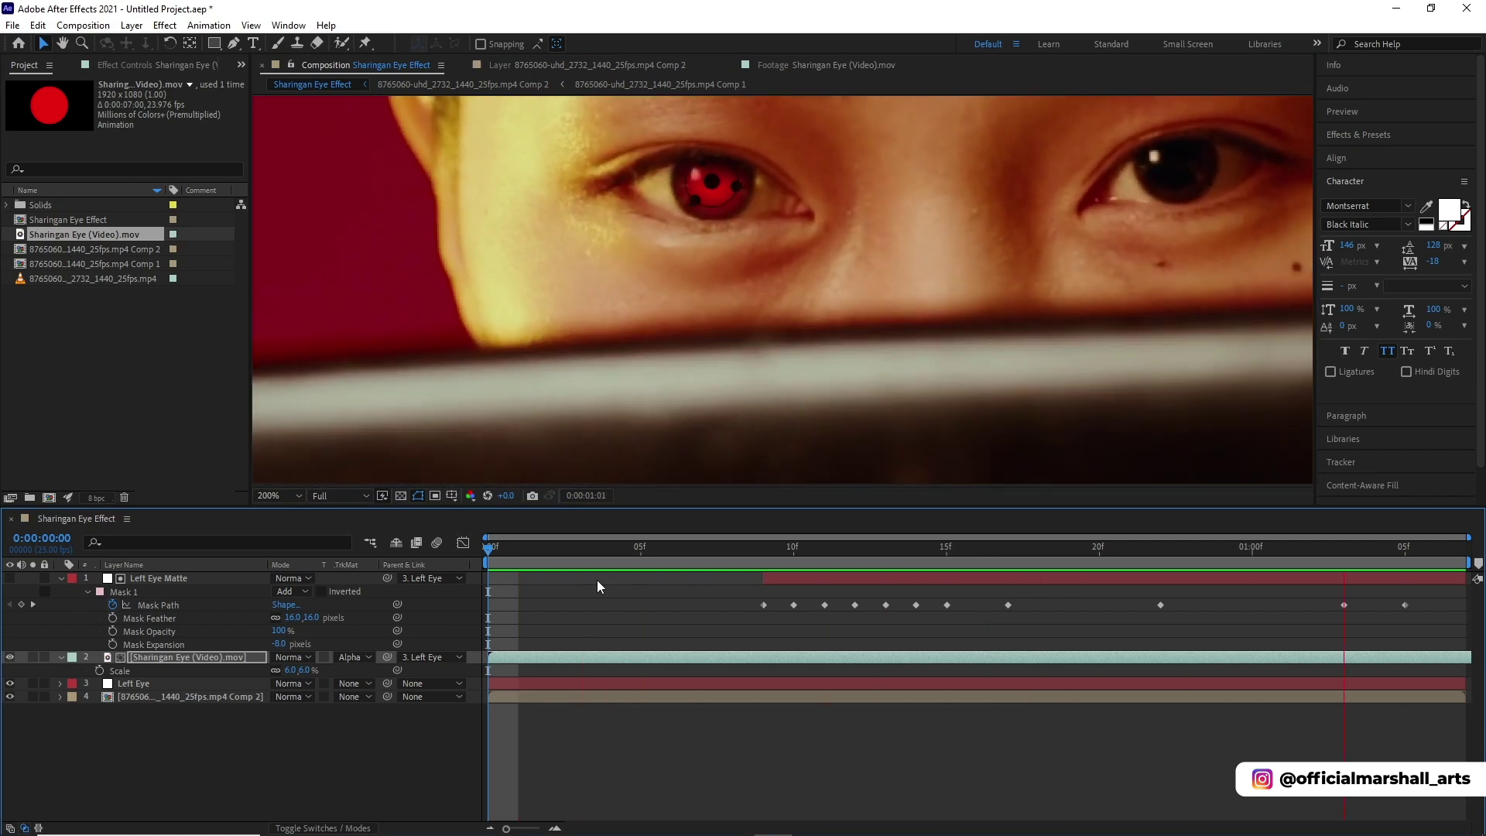
{"action": "left_click", "coordinate": [277, 495]}
{"action": "left_click", "coordinate": [290, 532]}
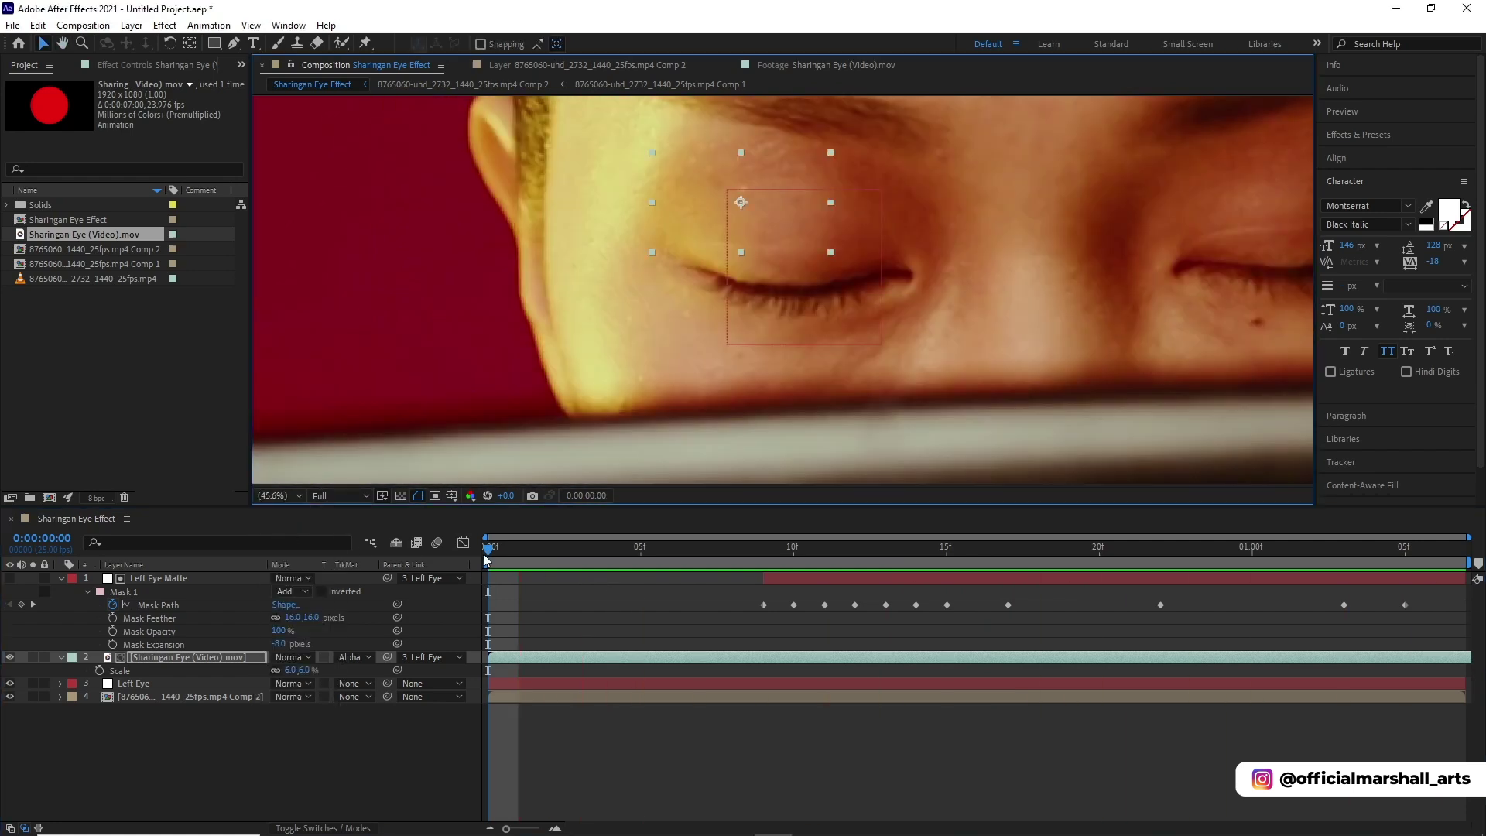
{"action": "key", "text": "space"}
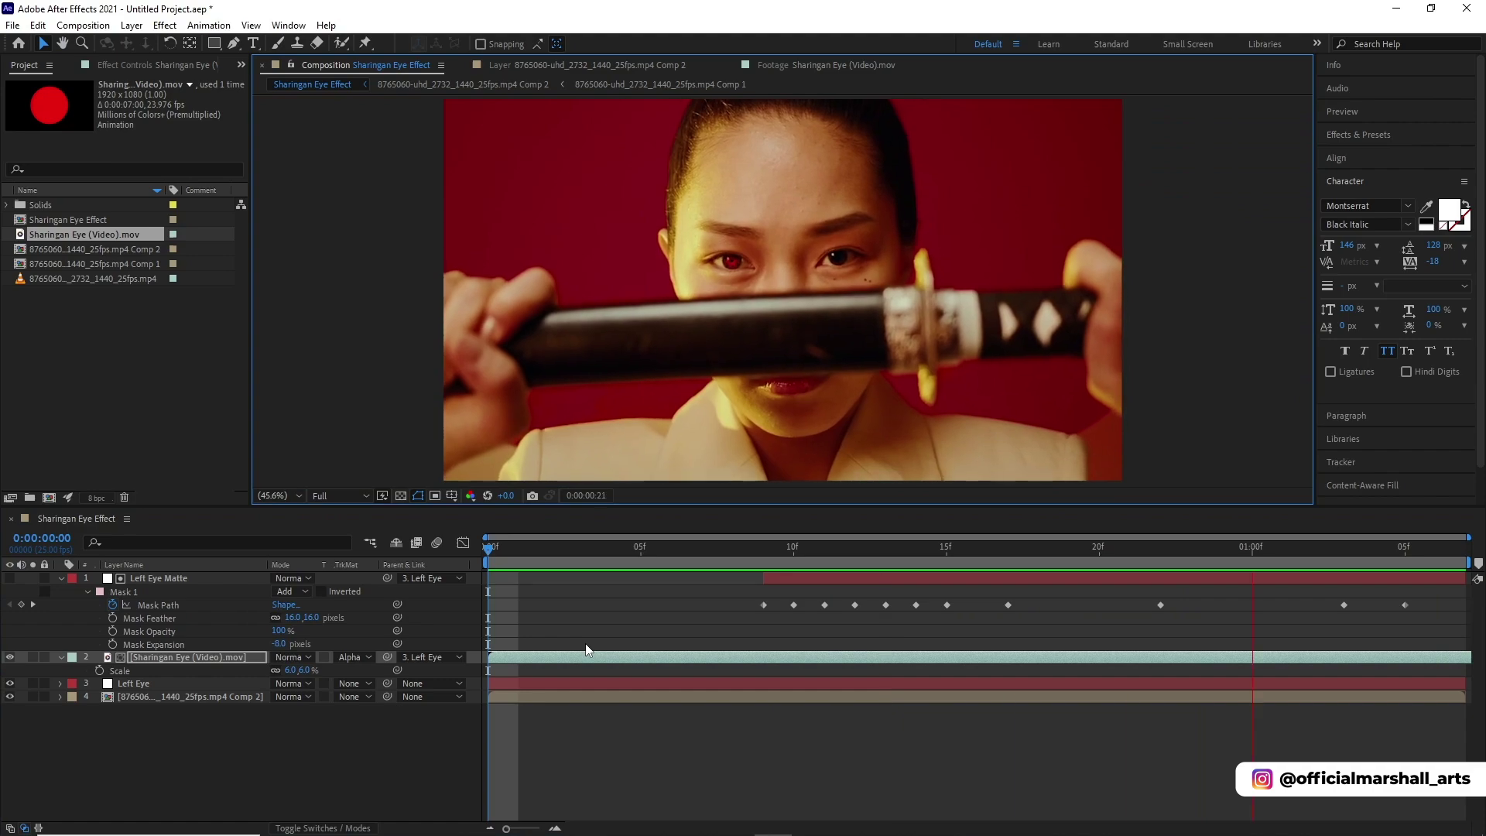